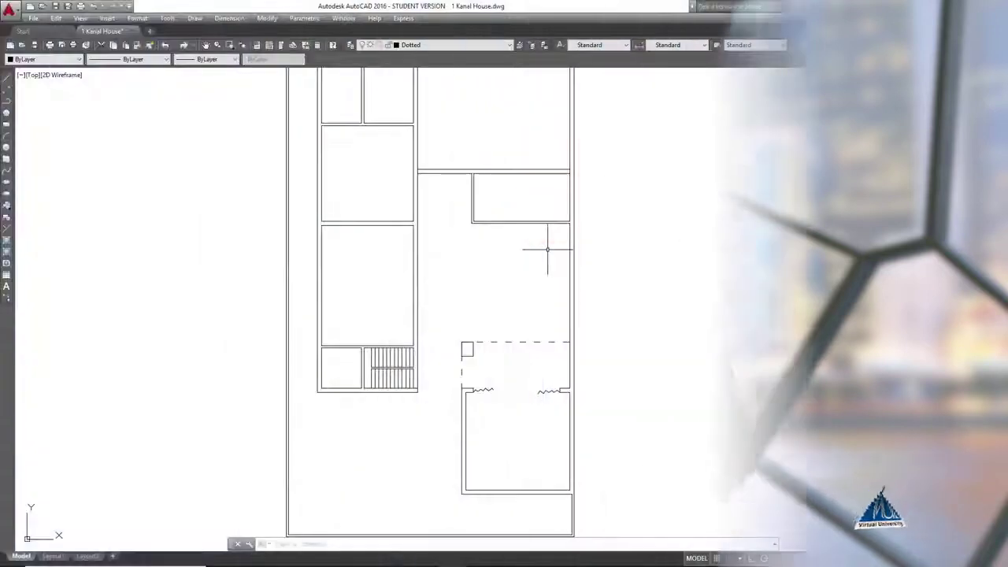
scroll(420, 379, "up", 2)
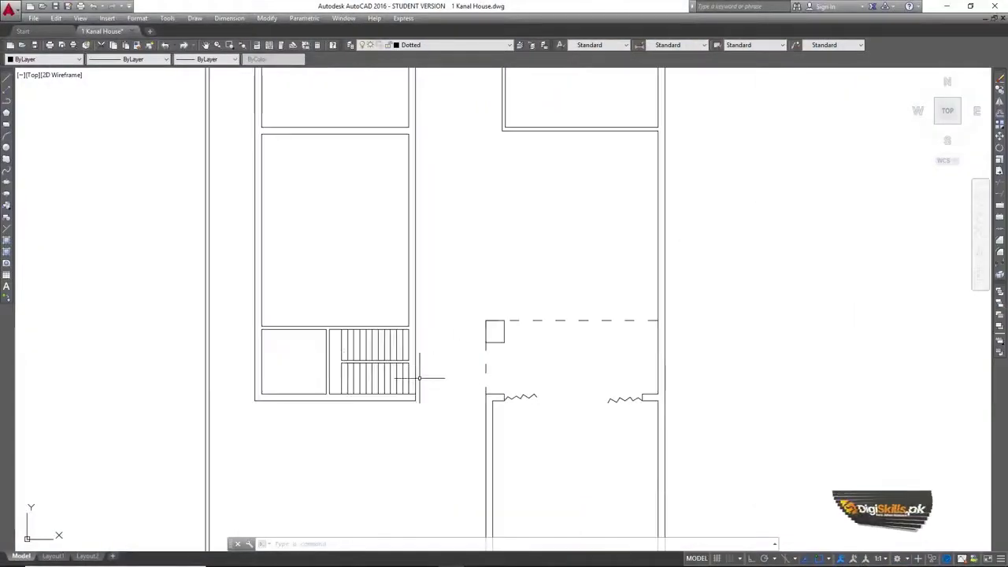
scroll(433, 229, "down", 2)
scroll(410, 320, "up", 2)
scroll(410, 317, "up", 4)
type("ex")
key("Return")
key("Return")
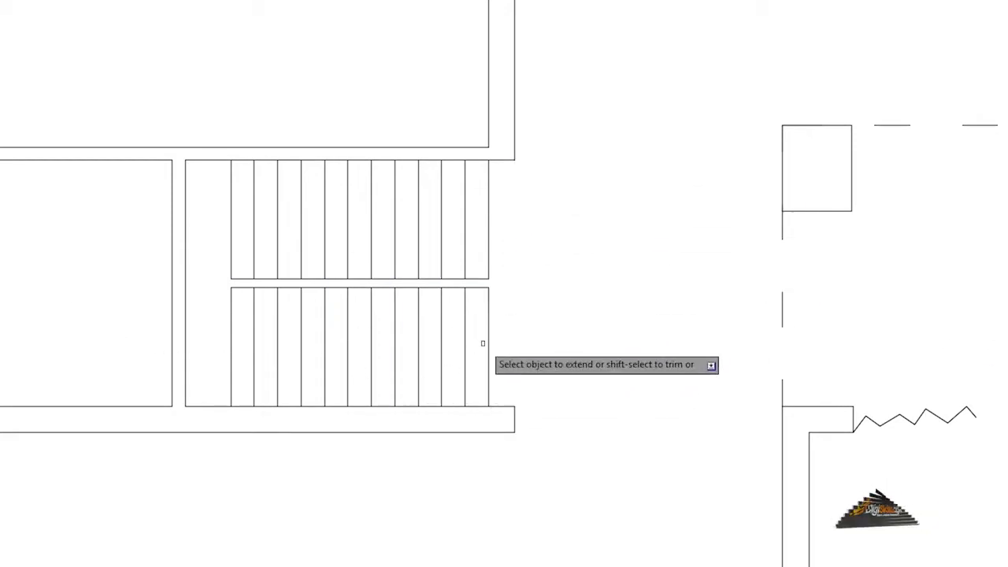
scroll(504, 289, "down", 1)
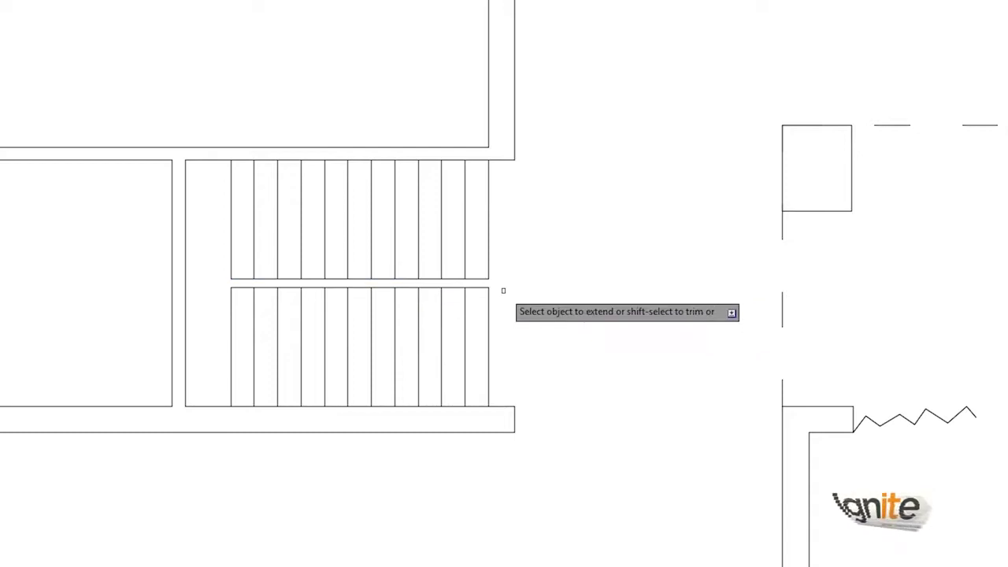
scroll(504, 289, "down", 2)
scroll(504, 289, "down", 2)
middle_click_drag(465, 202, 455, 438)
scroll(406, 307, "up", 5)
scroll(371, 161, "up", 1)
scroll(371, 160, "down", 1)
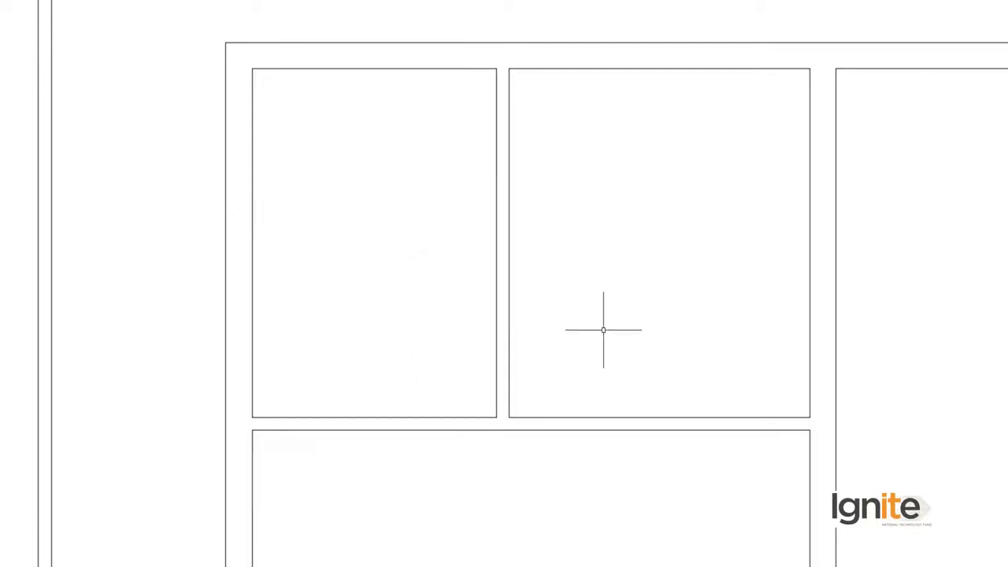
Step: Draw a slanted line from the room's top-left corner down to its bottom edge
type("l")
key("Return")
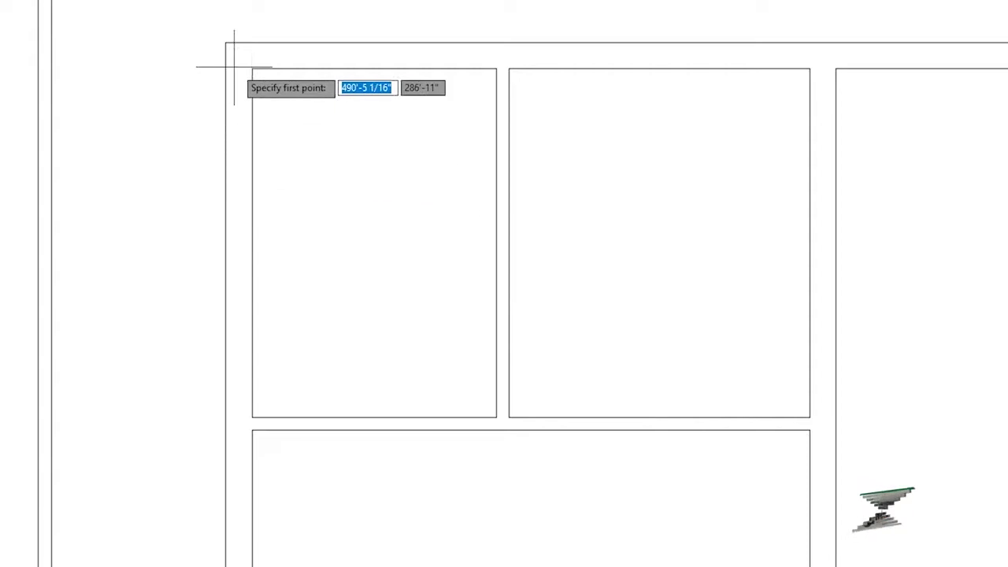
left_click(251, 69)
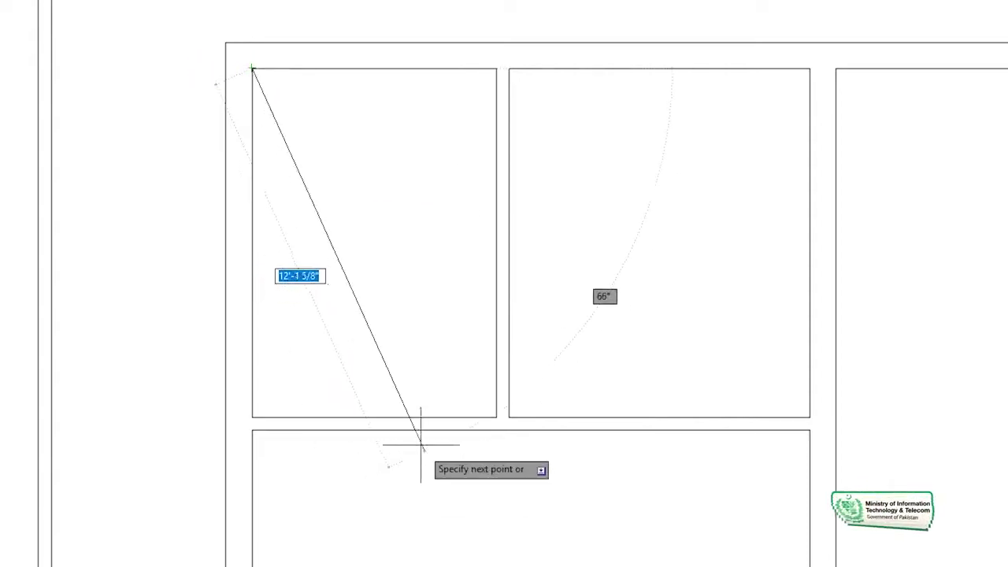
left_click(391, 417)
key("Return")
key("Return")
Step: Draw a closed zigzag shape from the top-left corner to the right-wall corner and back
scroll(390, 315, "down", 3)
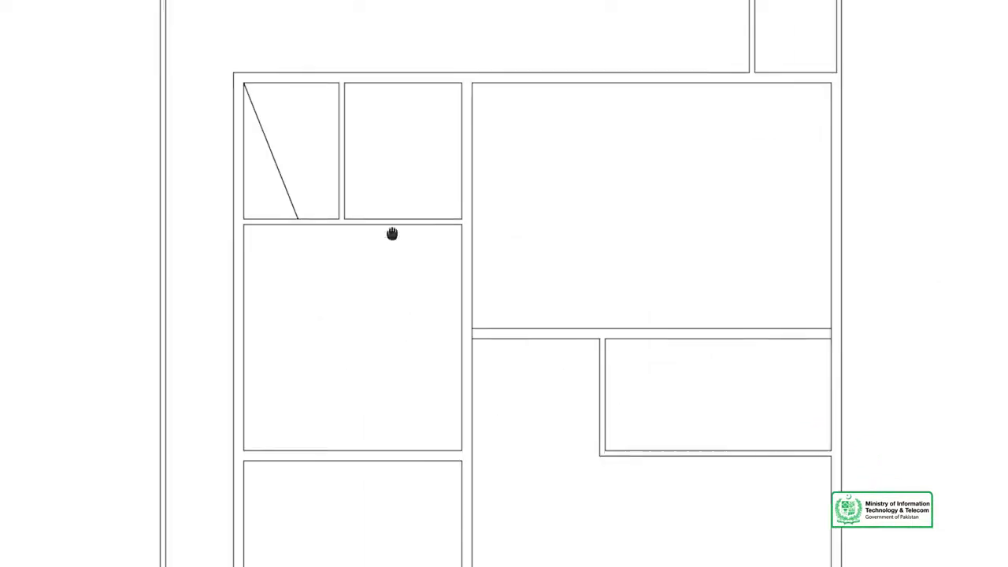
scroll(582, 470, "up", 2)
scroll(582, 470, "up", 2)
mouse_move(580, 517)
middle_mouse_down()
mouse_move(732, 281)
mouse_move(669, 142)
middle_mouse_up()
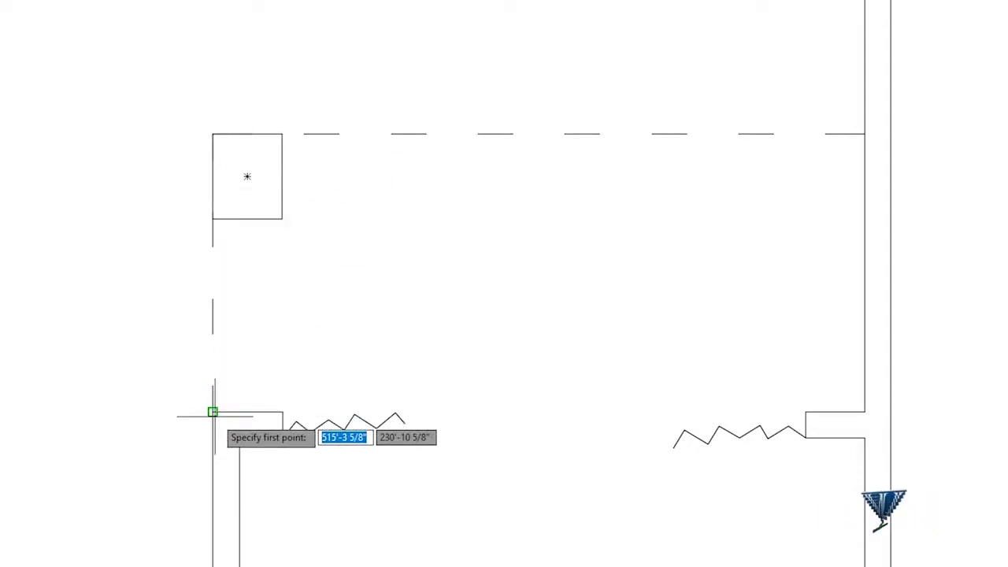
scroll(543, 177, "down", 2)
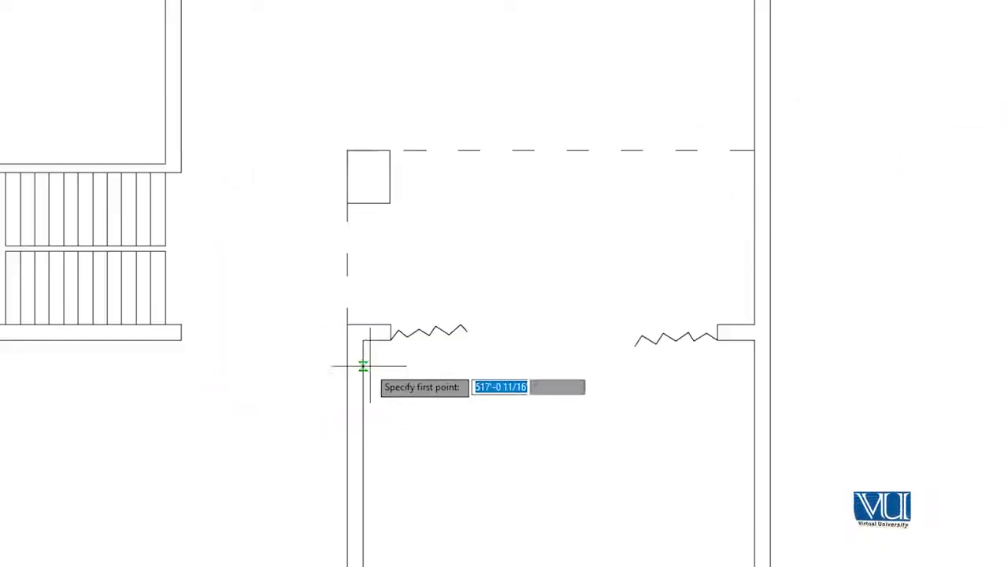
middle_click_drag(360, 360, 596, 502)
middle_click_drag(123, 193, 152, 495)
middle_click_drag(88, 140, 88, 398)
scroll(90, 335, "up", 2)
left_click(82, 150)
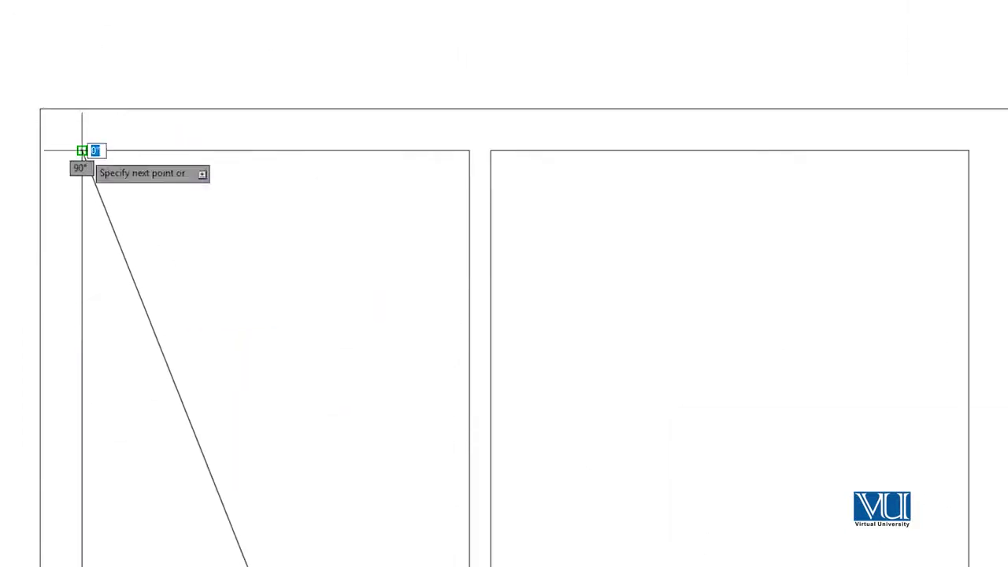
left_click(470, 311)
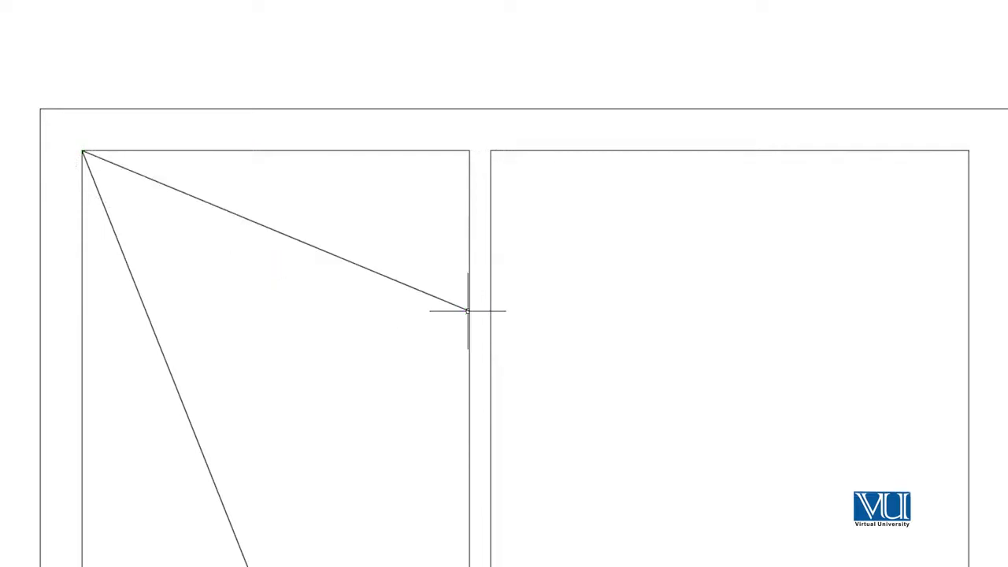
left_click(470, 311)
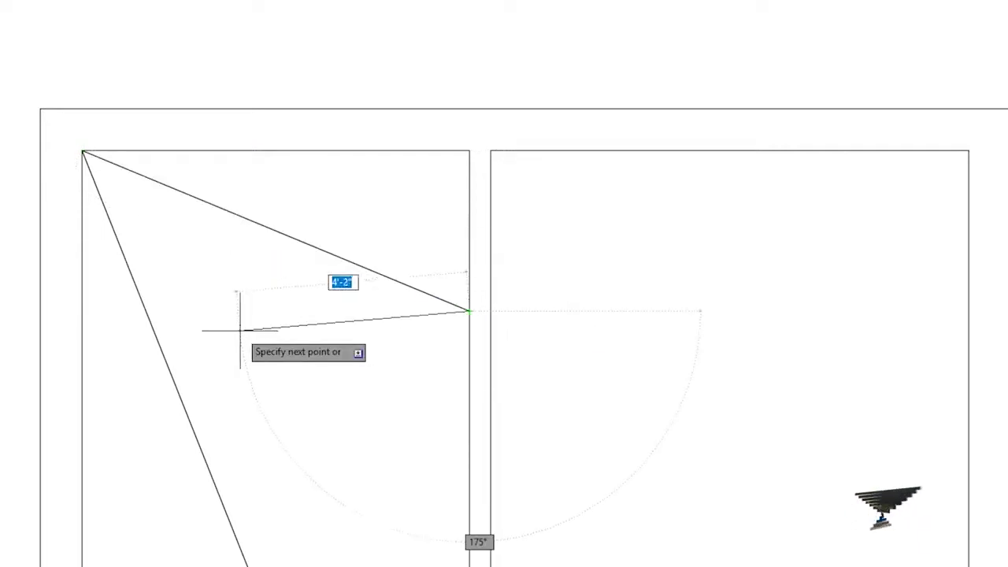
left_click(287, 331)
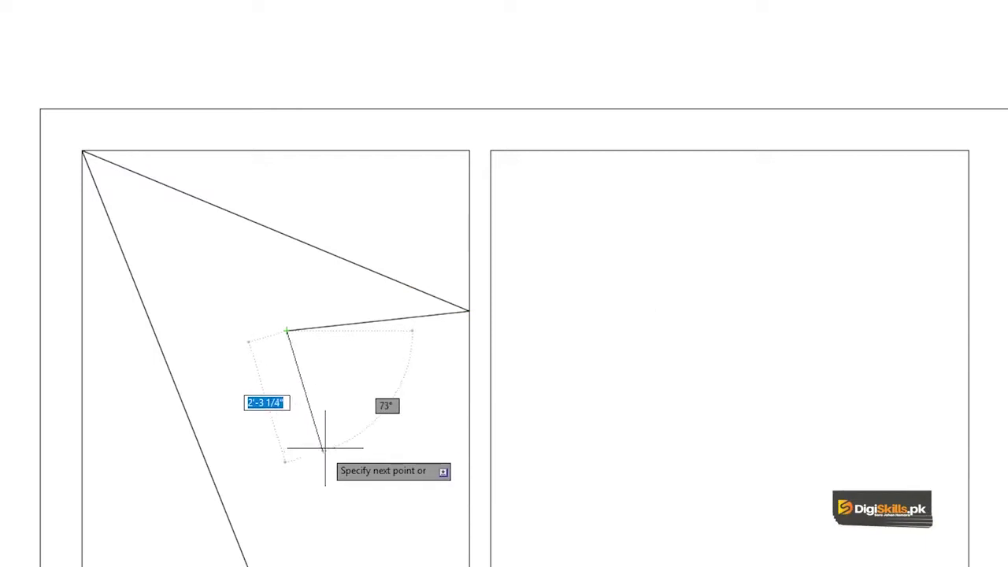
left_click(274, 442)
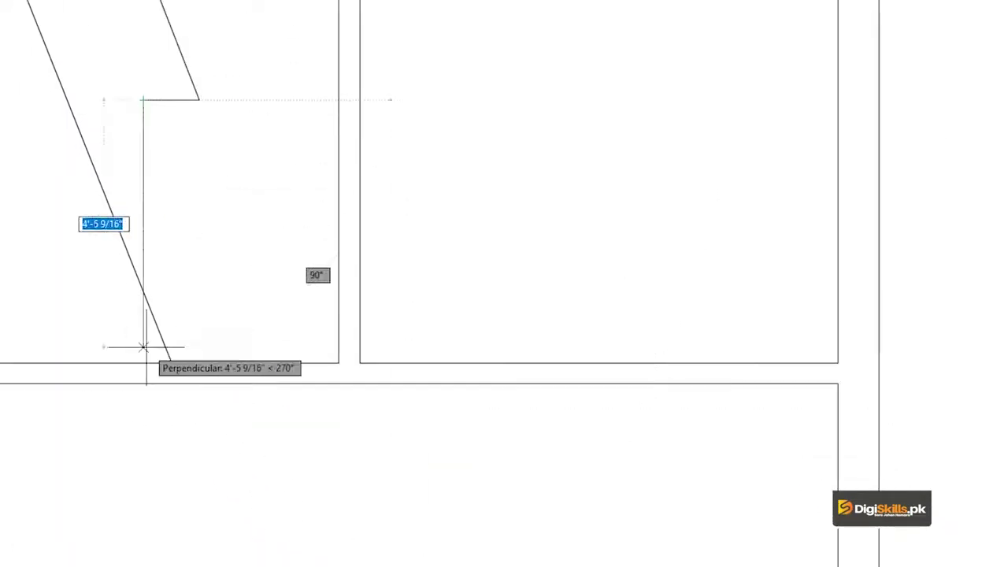
left_click(171, 364)
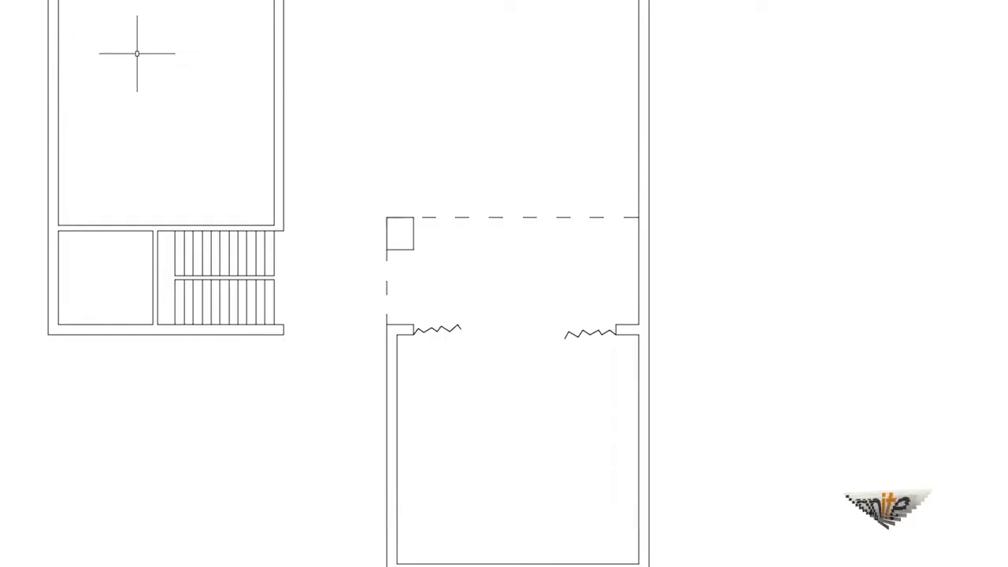
mouse_move(61, 561)
middle_mouse_down()
mouse_move(167, 481)
mouse_move(114, 414)
middle_mouse_up()
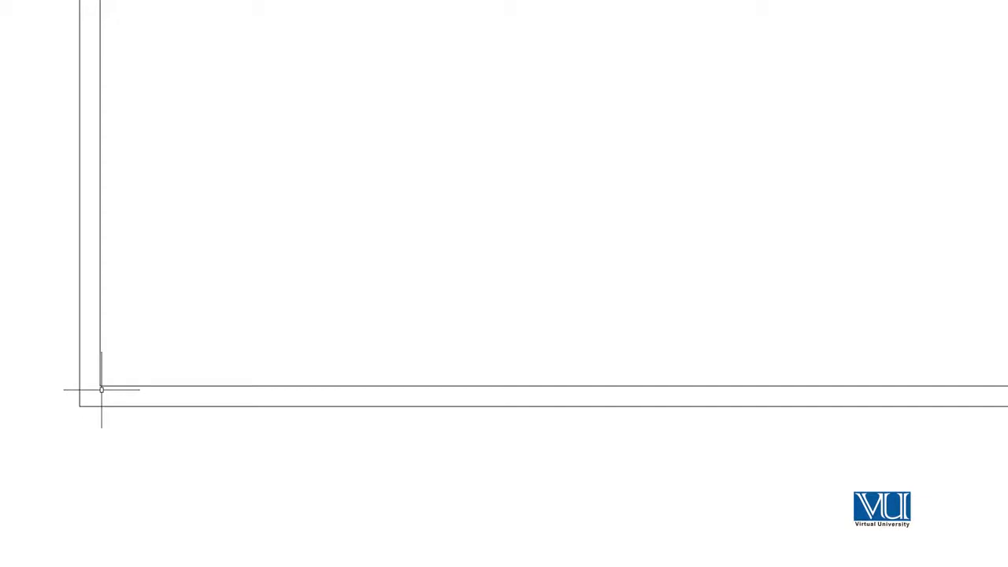
Step: Draw a vertical line from the inner wall corner down past the outer wall
scroll(129, 414, "up", 2)
middle_click_drag(97, 292, 231, 300)
scroll(231, 301, "up", 3)
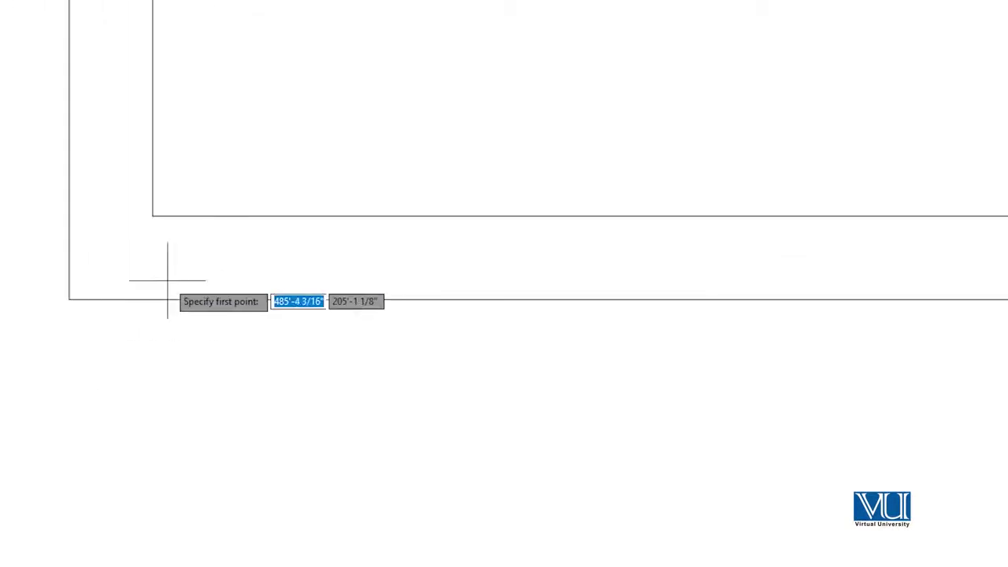
left_click(153, 215)
left_click(150, 416)
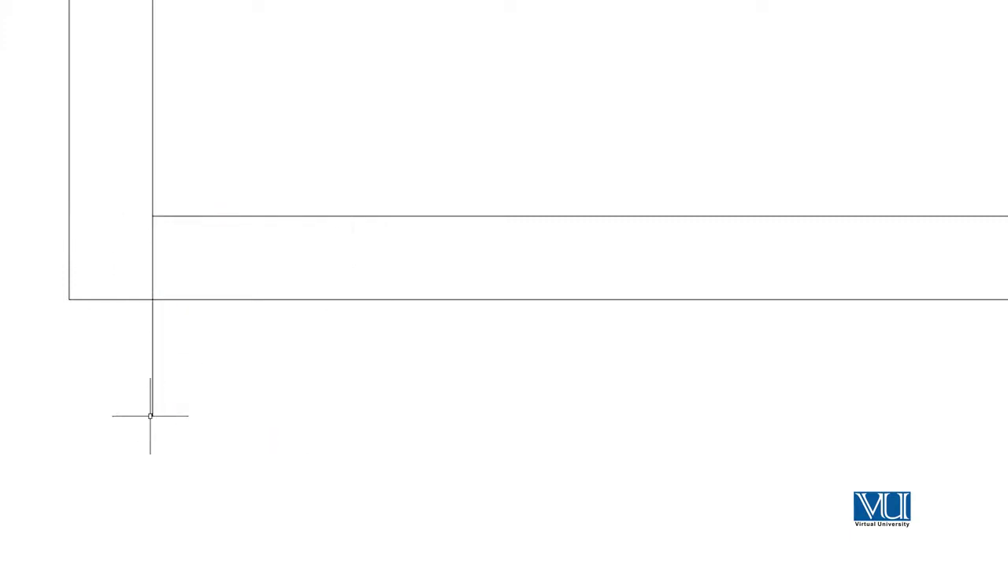
type("o")
Step: Offset the vertical line by 10 to make a parallel copy
key("Return")
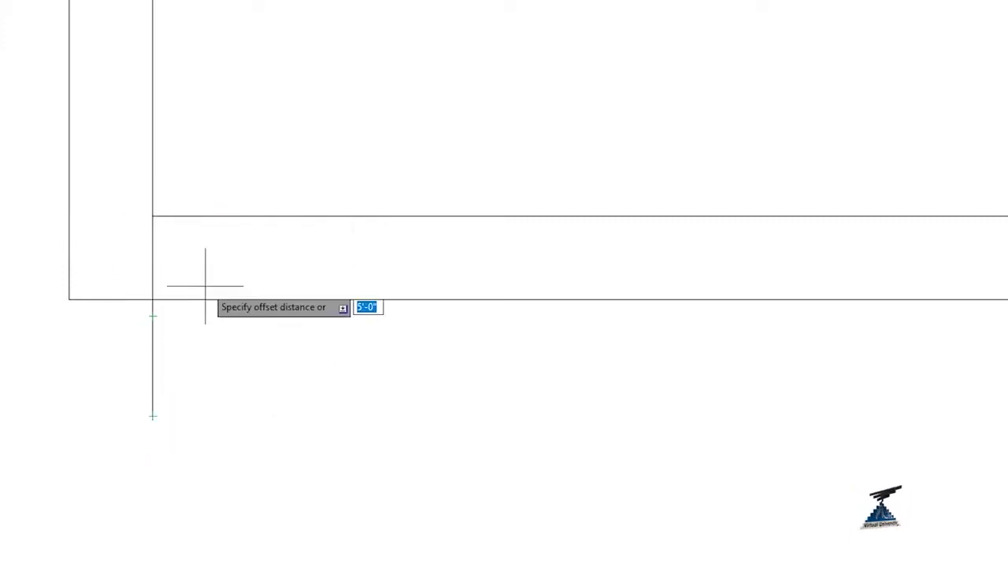
type("o")
key("Return")
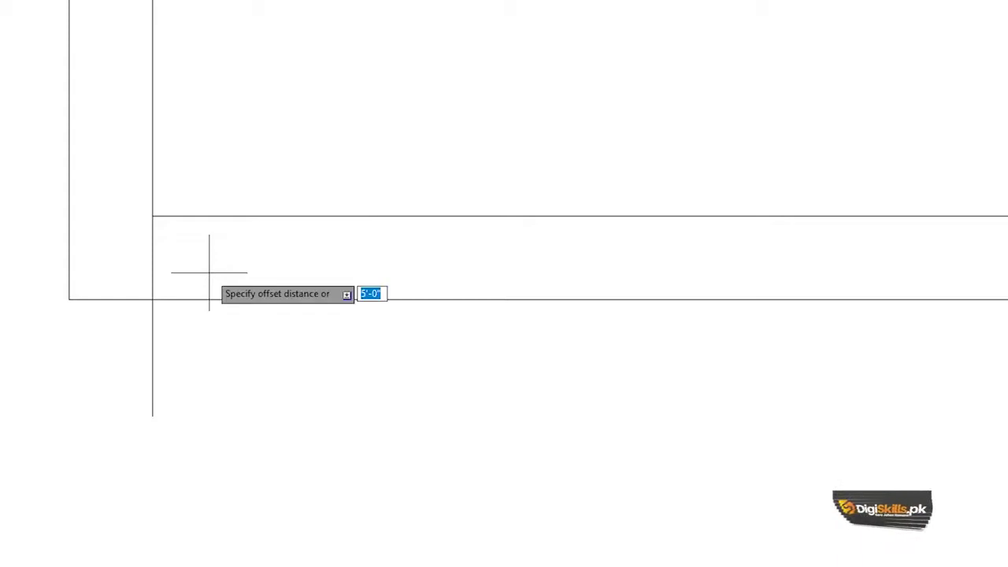
type("10")
key("Return")
left_click(153, 270)
scroll(152, 270, "down", 2)
left_click(838, 220)
scroll(795, 252, "down", 3)
middle_click_drag(761, 270, 538, 200)
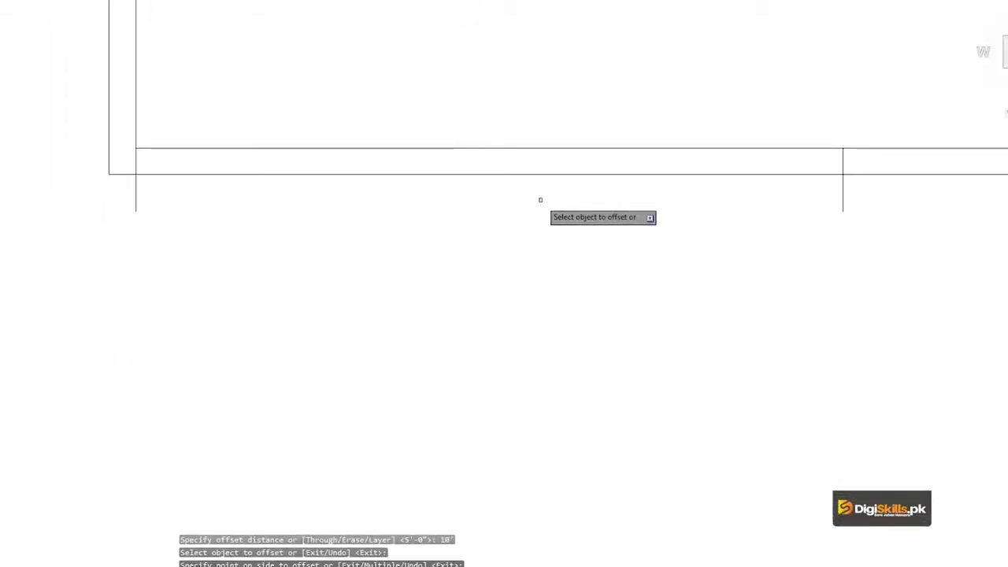
scroll(126, 240, "up", 3)
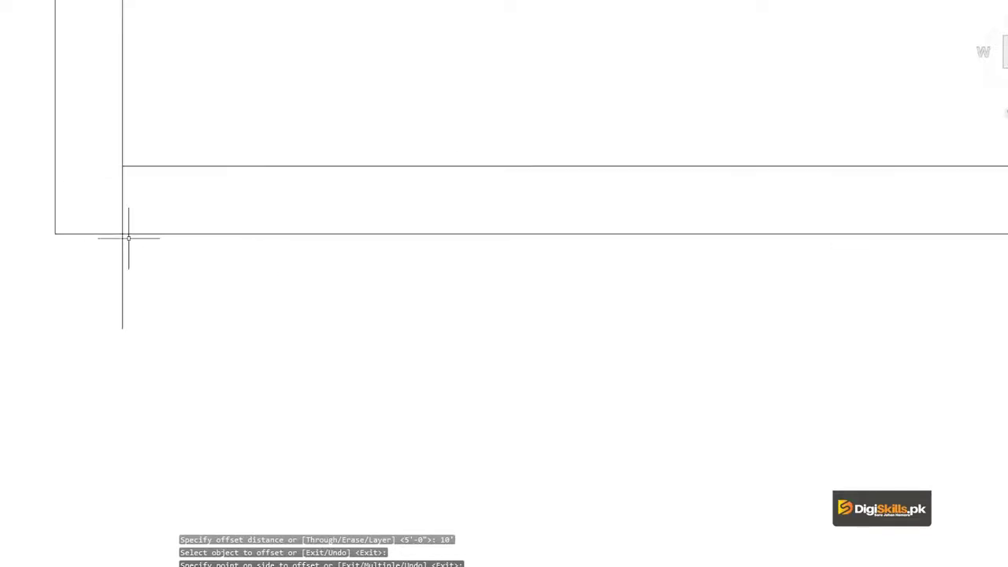
key("Escape")
Step: Start the rectangle command for a new pillar
scroll(139, 174, "up", 3)
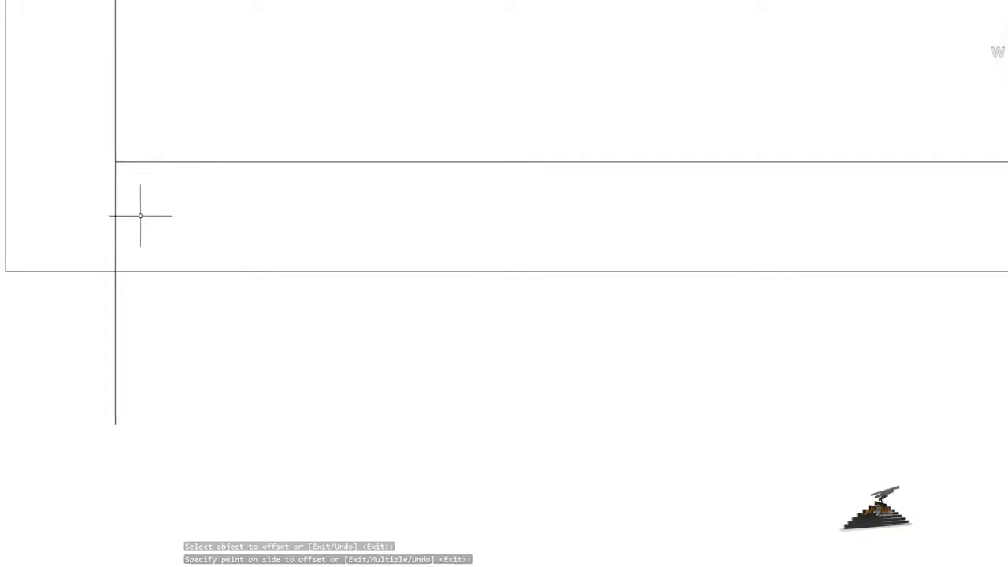
type("rec")
key("Return")
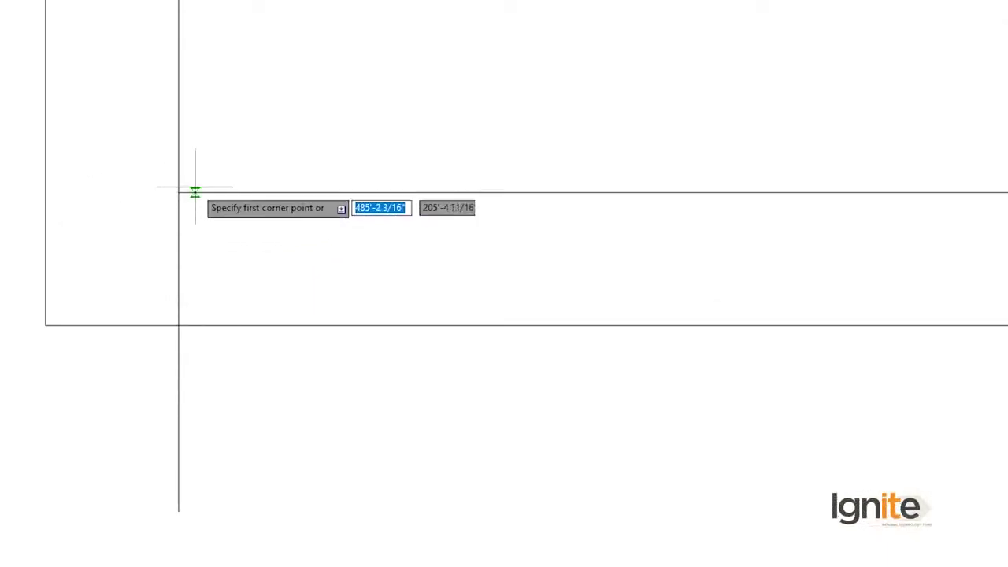
Step: Draw a 13 by 13 square pillar inside the walls
scroll(193, 189, "down", 2)
middle_click_drag(341, 153, 315, 254)
left_click(341, 112)
scroll(393, 192, "down", 2)
type("13")
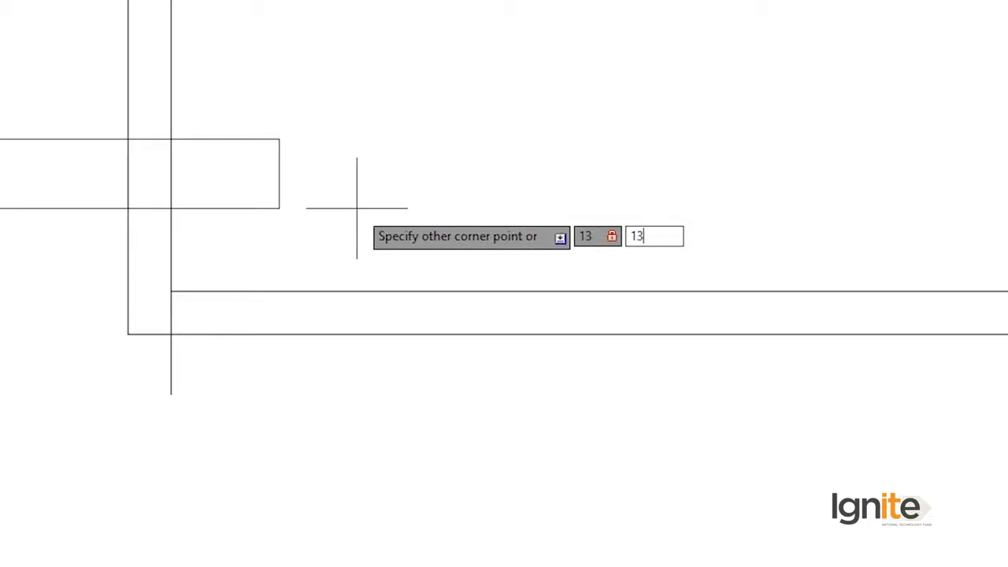
key("Return")
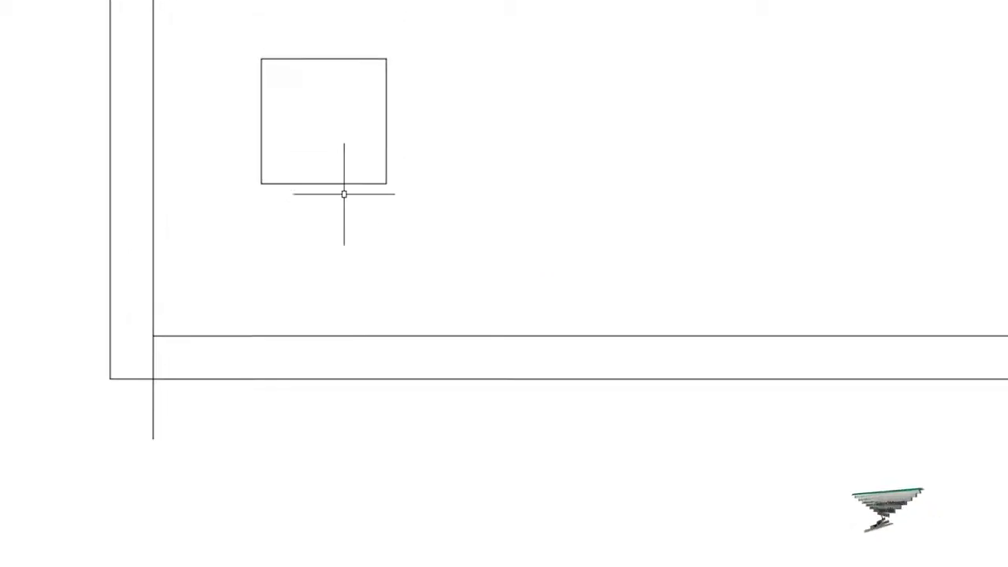
Step: Move the square pillar to the outer walls' bottom-left corner
left_click(233, 229)
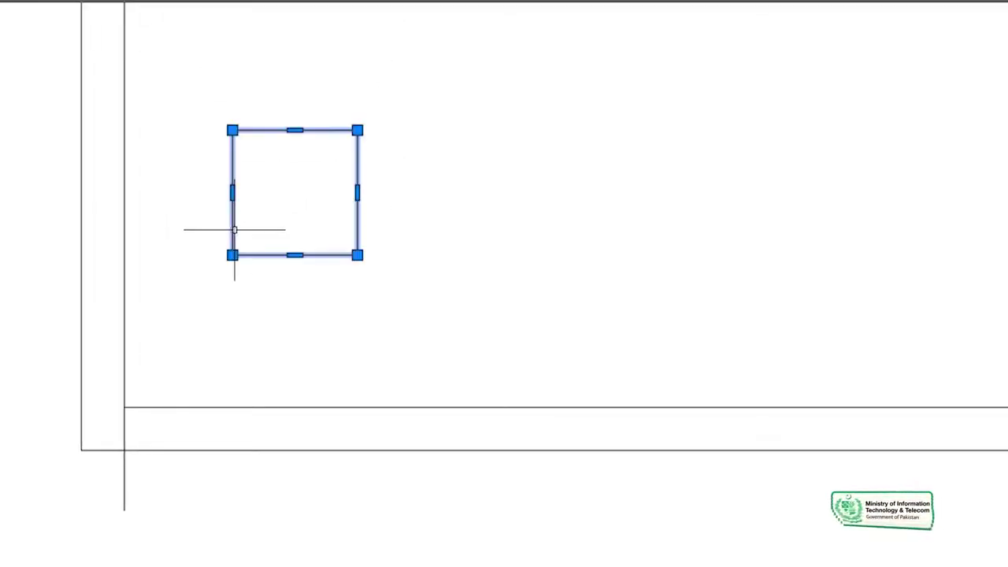
type("m")
key("Return")
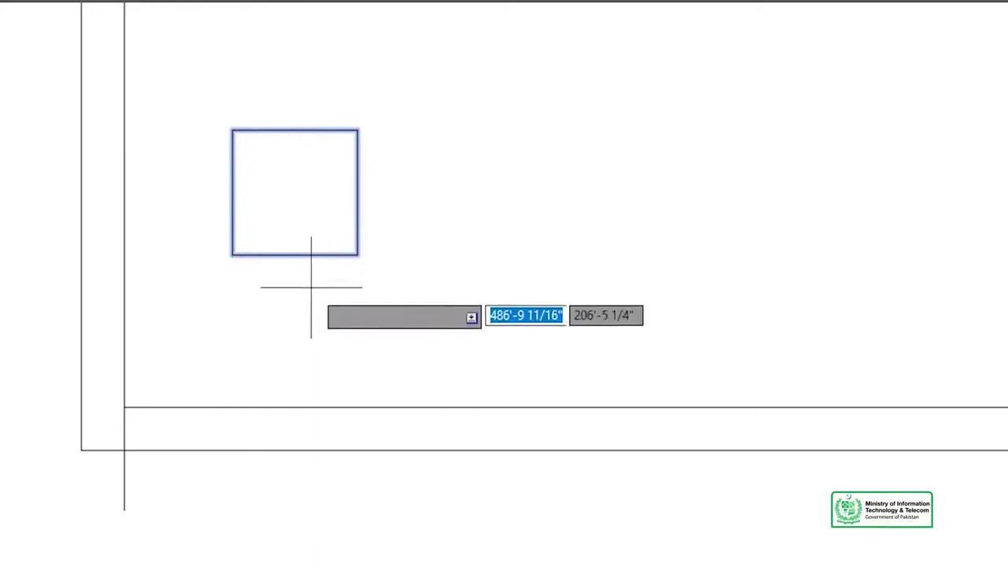
left_click(232, 255)
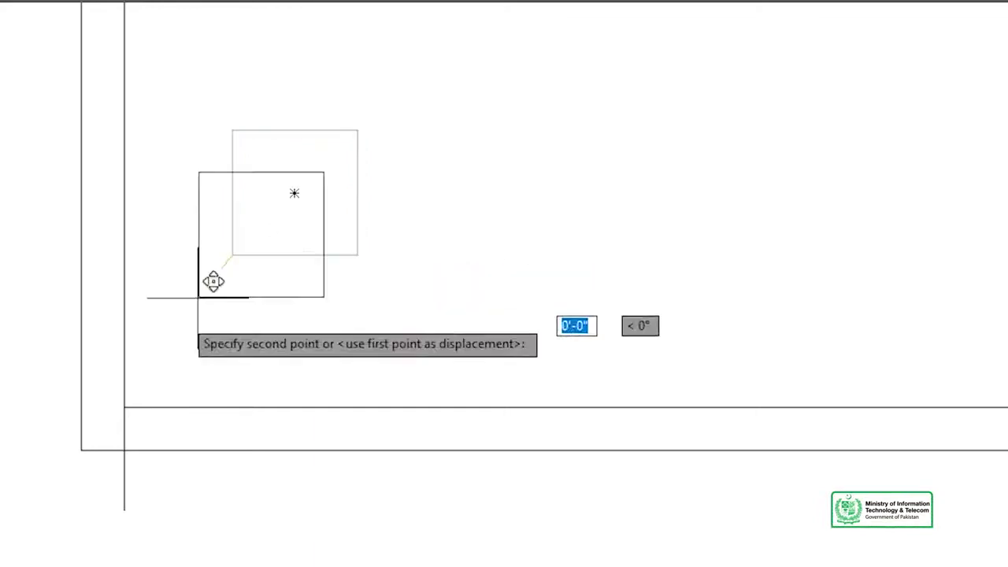
left_click(95, 444)
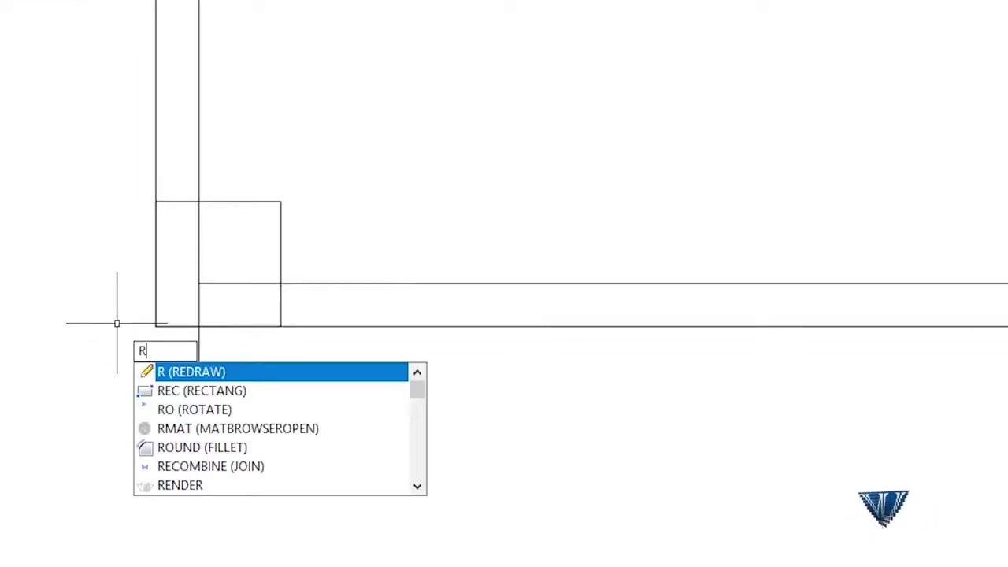
Step: Trim away the wall lines lying inside the pillar
key("Return")
key("Return")
scroll(165, 306, "up", 4)
left_click(311, 153)
left_click(236, 189)
left_click(340, 217)
left_click(232, 277)
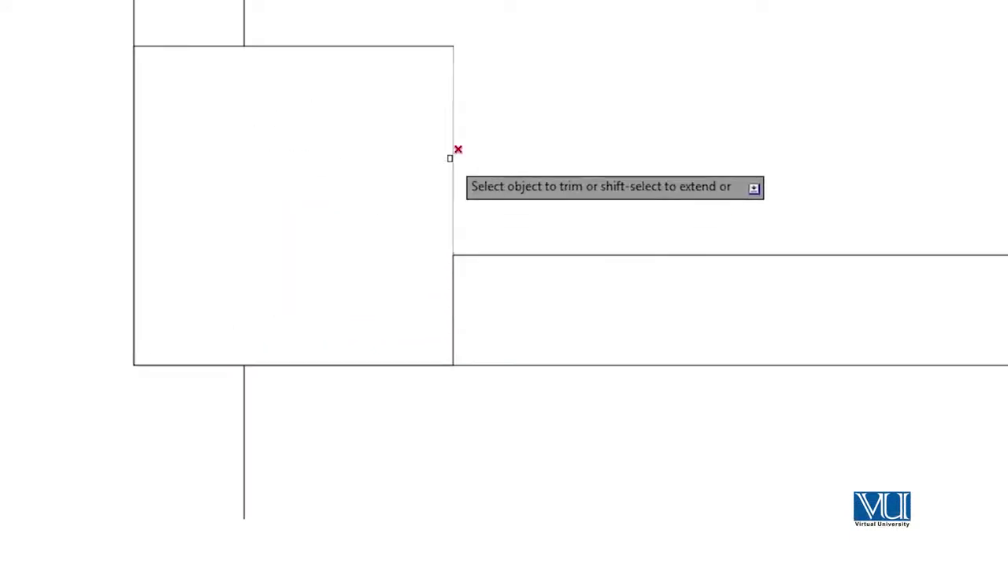
Step: Trim the bottom wall stretch beside the pillar
scroll(437, 232, "down", 4)
middle_click_drag(563, 353, 81, 366)
scroll(840, 258, "down", 2)
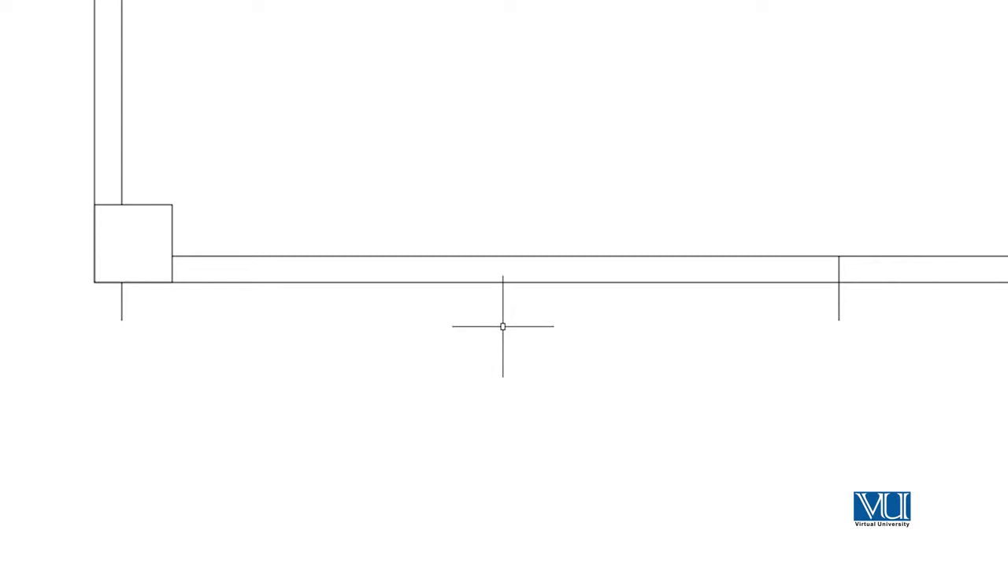
left_click_drag(495, 146, 475, 347)
middle_click_drag(526, 336, 448, 306)
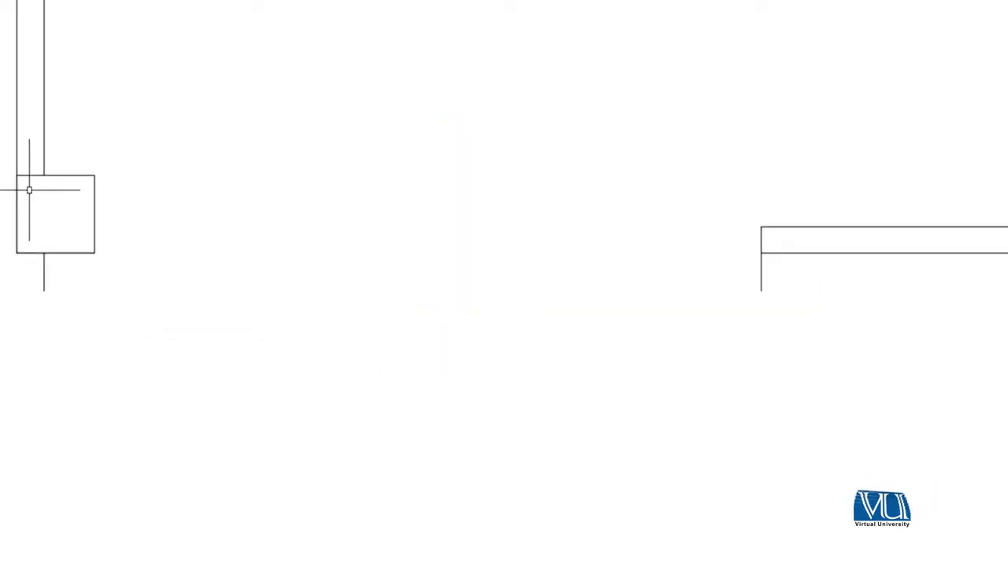
Step: Copy the square pillar to the right-hand end of the wall gap
left_click(164, 227)
left_click(226, 236)
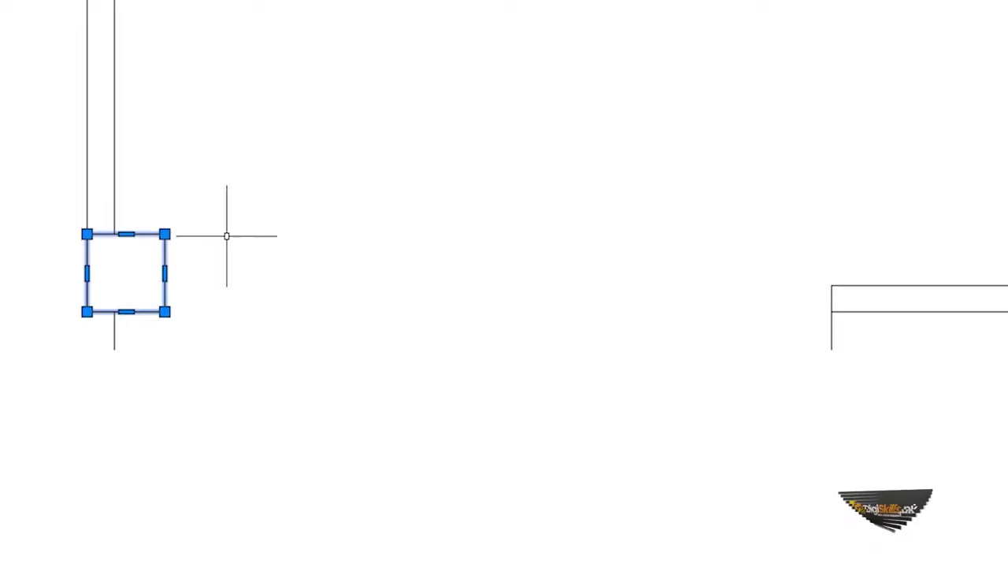
type("co")
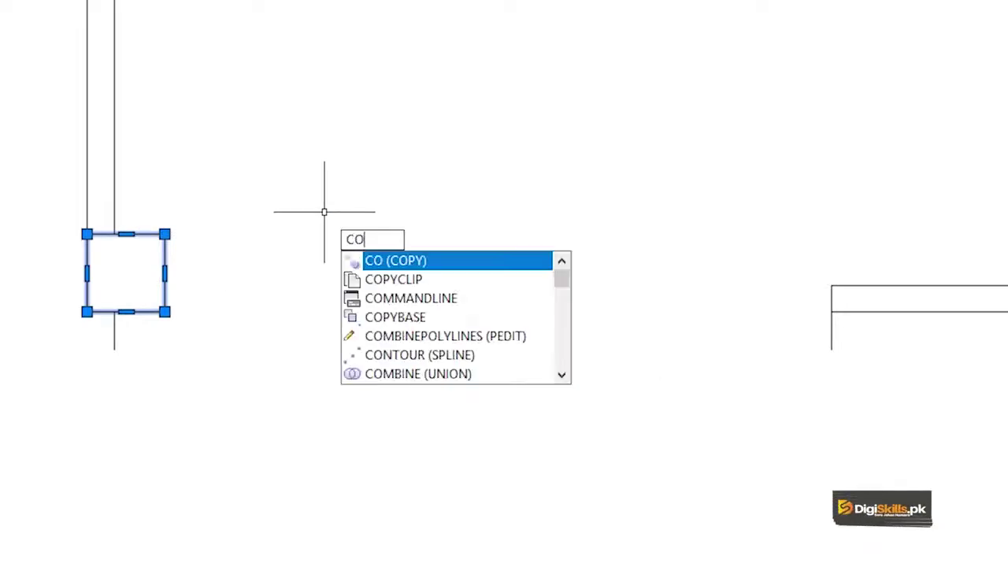
key("Return")
left_click(164, 312)
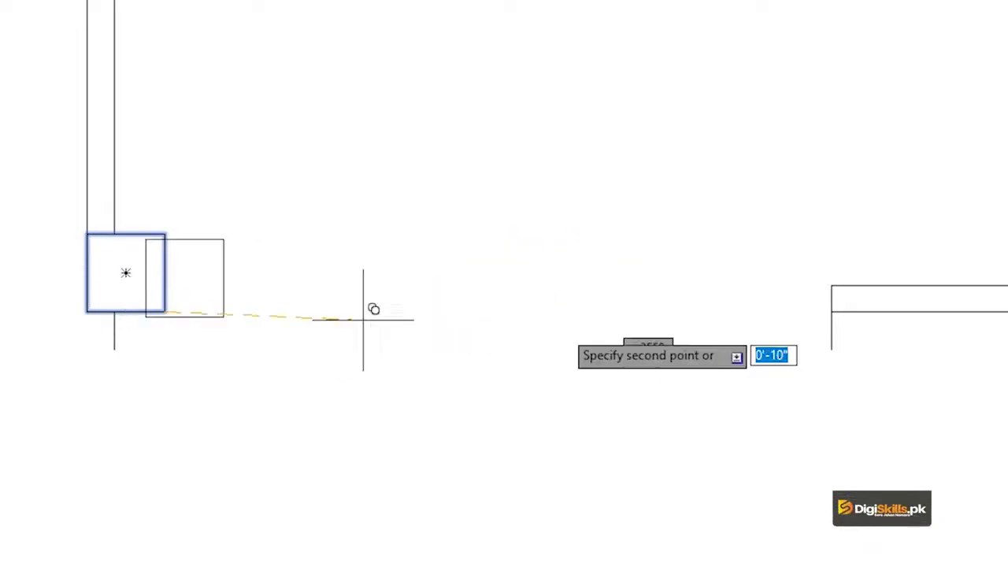
left_click(831, 312)
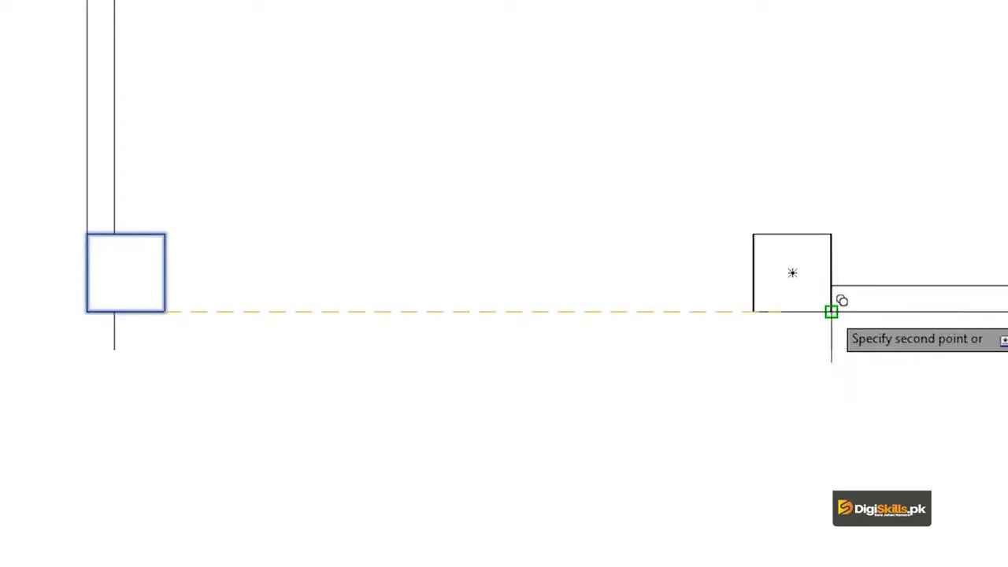
key("Return")
type("tr")
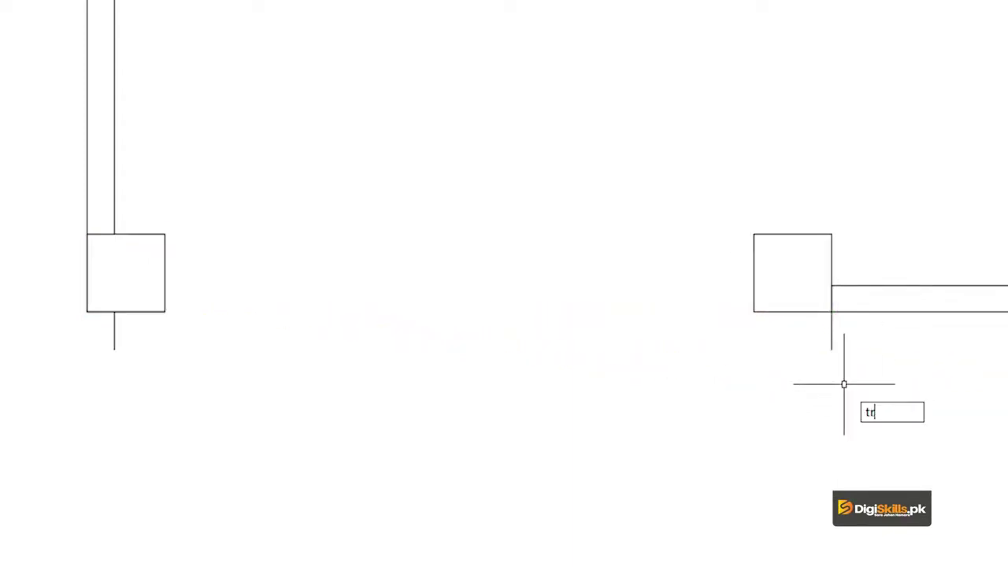
Step: Trim the line below the right pillar and delete the short line below the left one
key("Return")
left_click(859, 337)
left_click(767, 357)
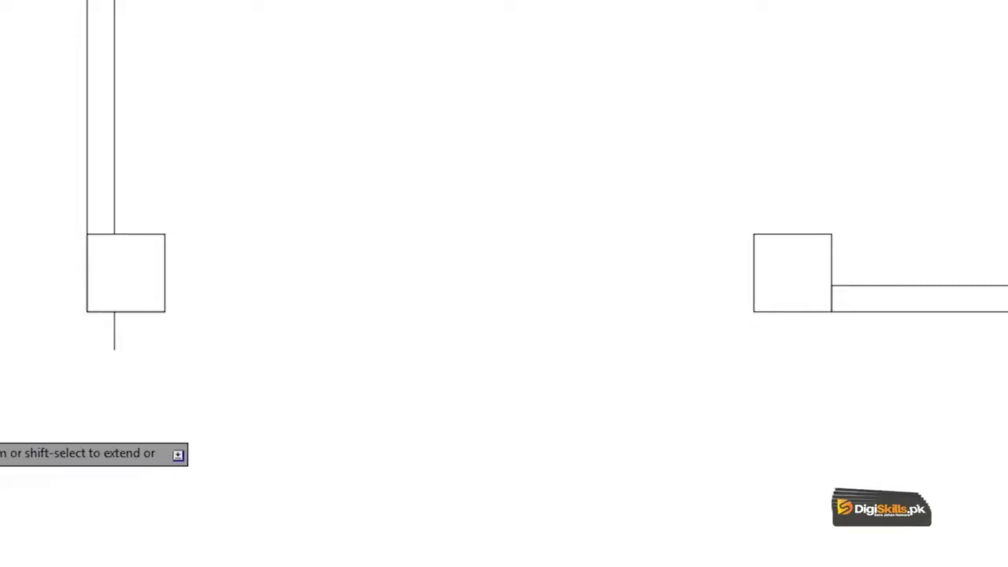
key("Escape")
left_click(114, 344)
key("Delete")
Step: Measure the distance between the left and right pillar corners
middle_click_drag(144, 298, 132, 422)
key("Return")
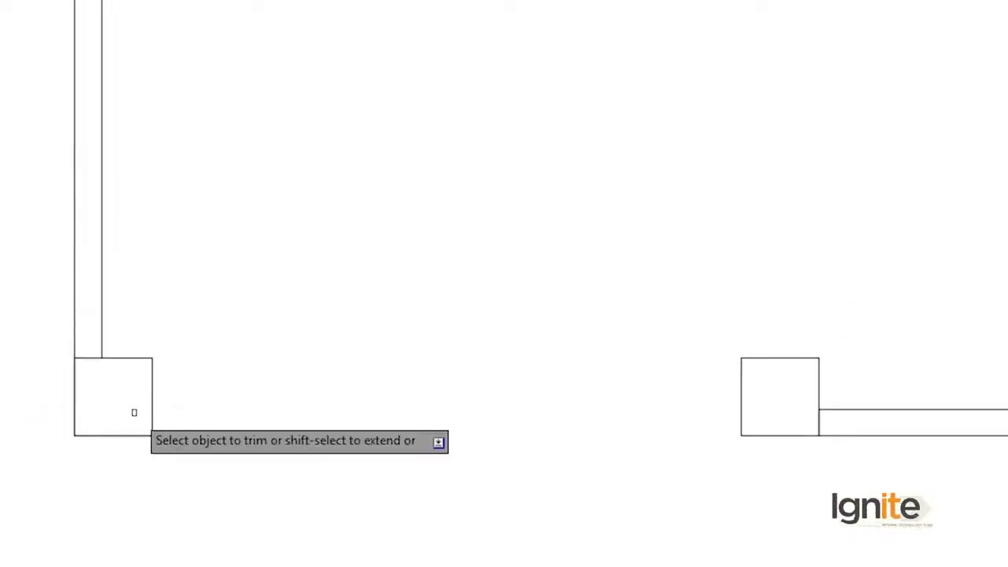
key("Escape")
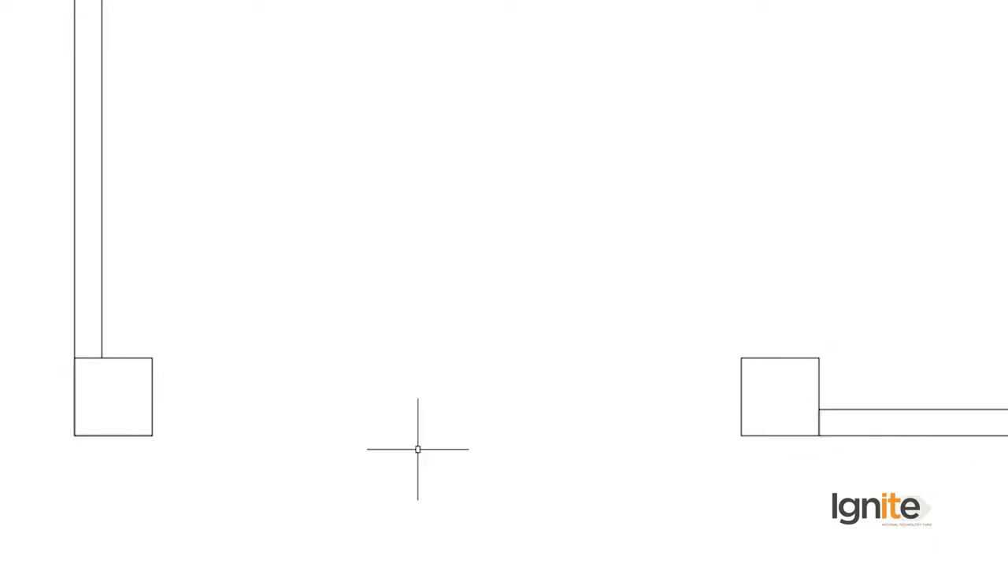
type("di")
key("Return")
left_click(152, 436)
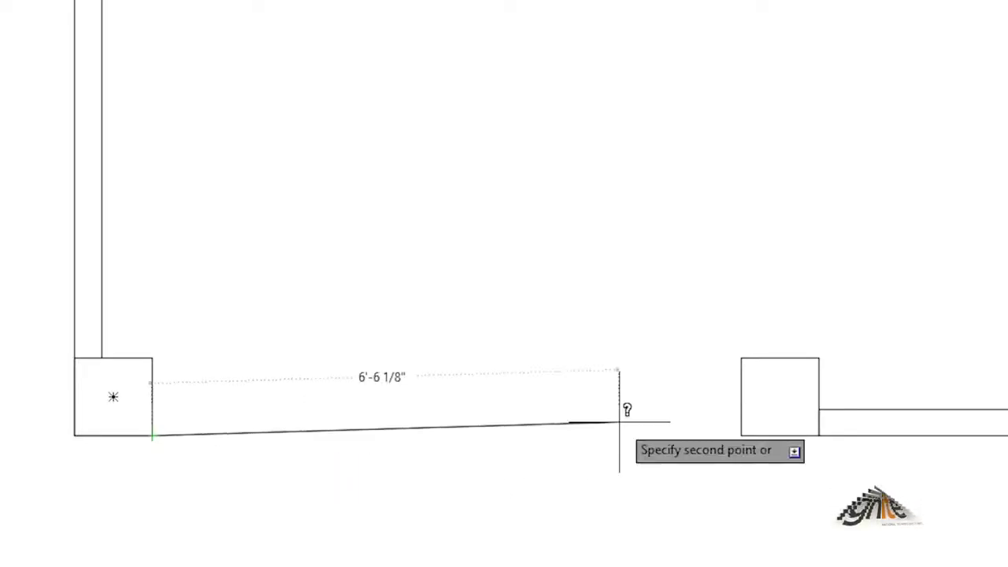
left_click(740, 435)
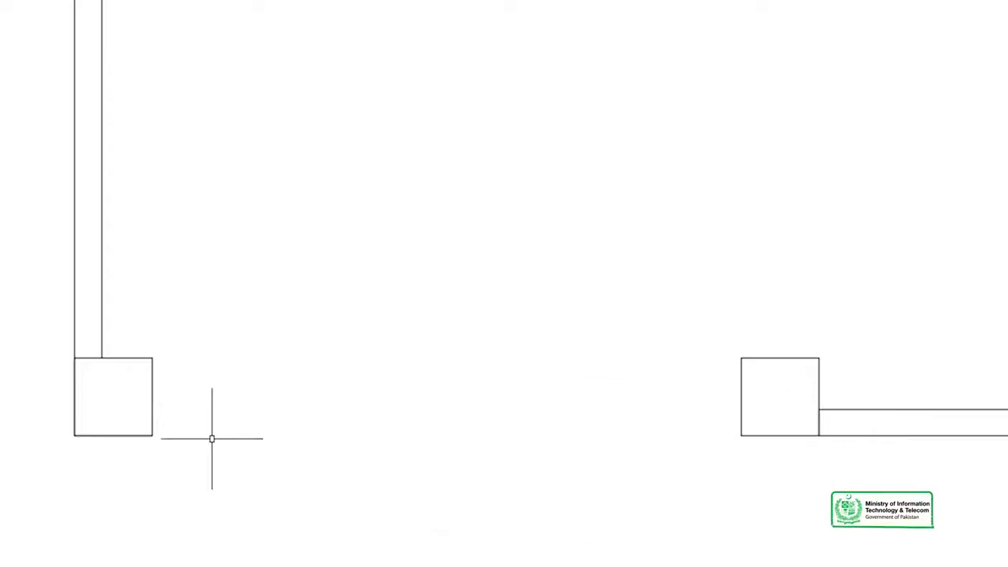
Step: Remove the right pillar's inner edge lying between the wall lines
type("tr")
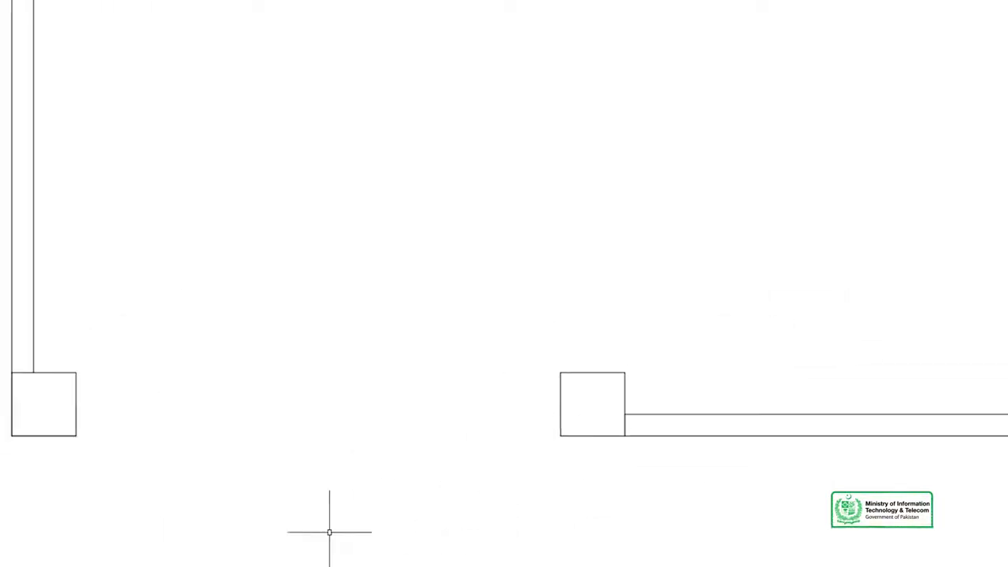
key("Return")
left_click(780, 307)
left_click(720, 337)
scroll(720, 322, "down", 2)
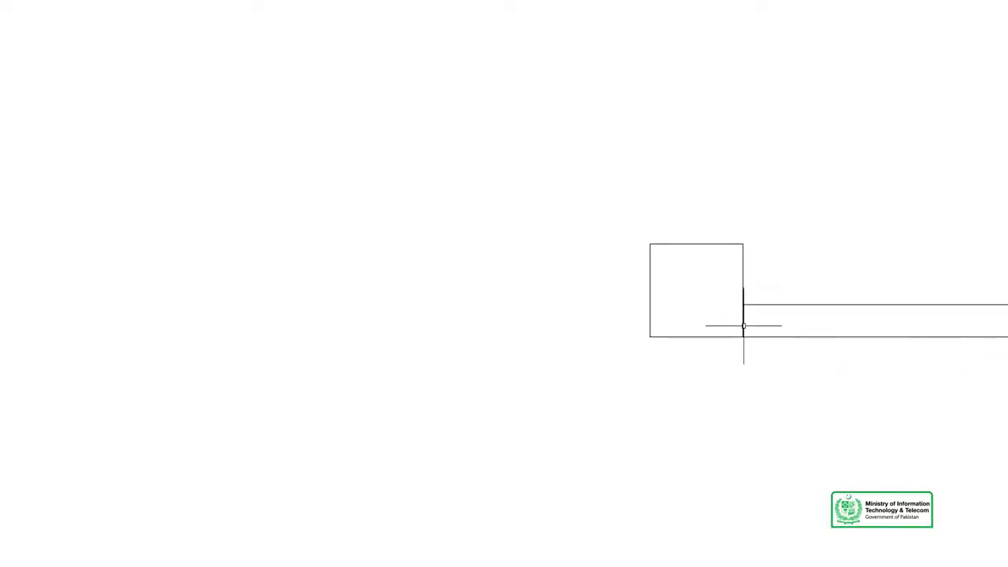
key("Delete")
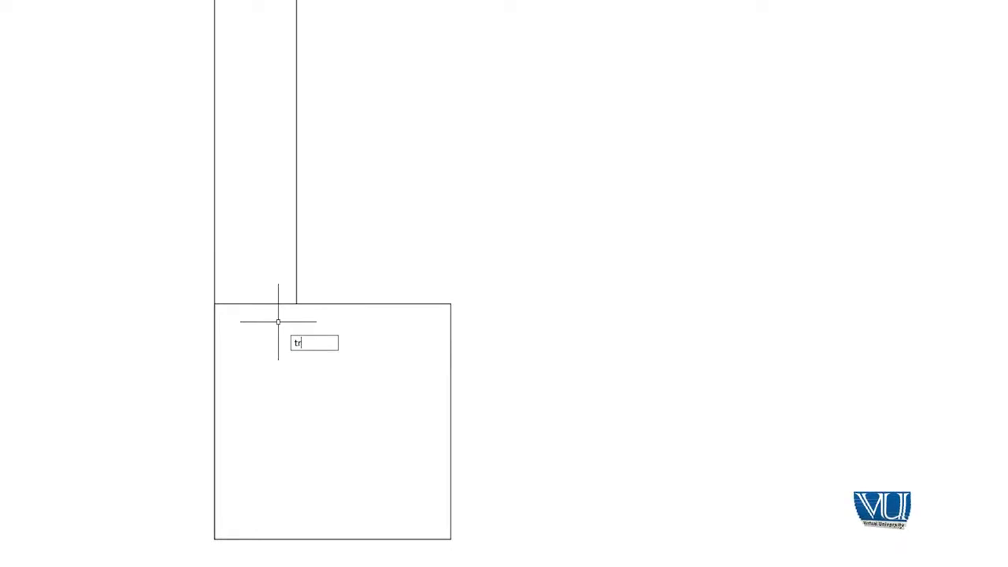
Step: Trim the left pillar's top edge between the wall lines
key("Return")
left_click(269, 276)
left_click(257, 332)
Step: Pan across the plan to the stair room's lower corner and start the L line command
scroll(255, 331, "down", 3)
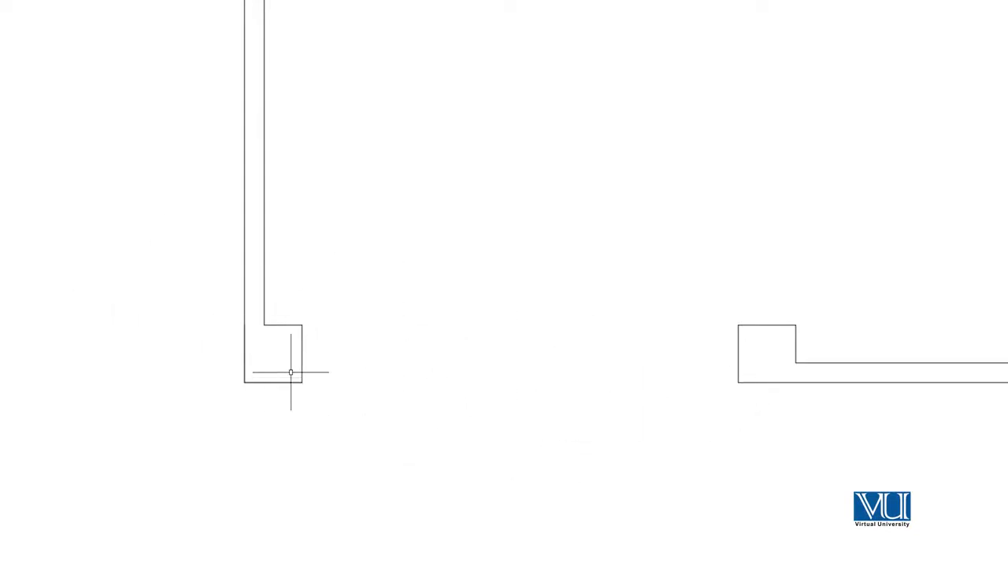
scroll(315, 386, "down", 2)
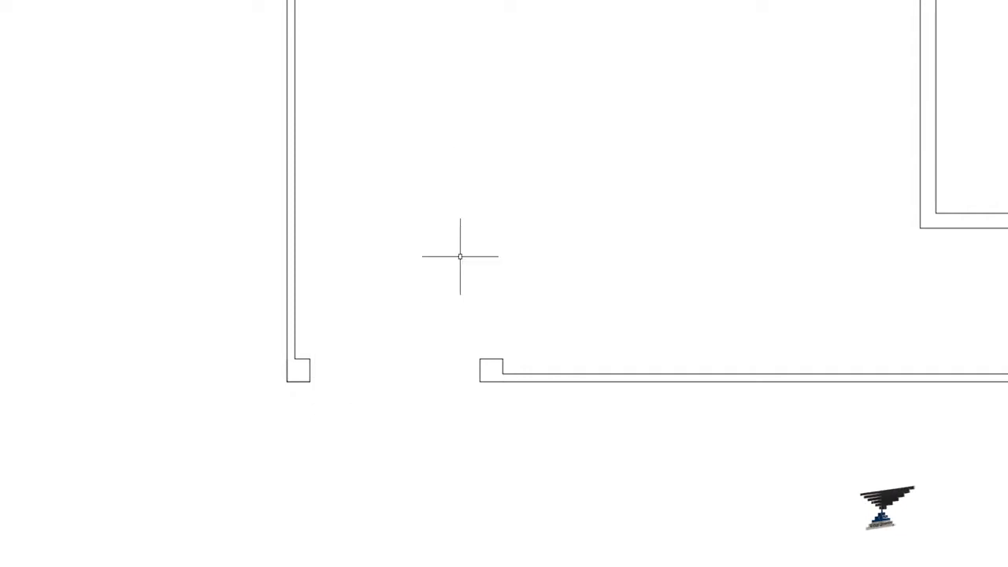
scroll(556, 236, "down", 2)
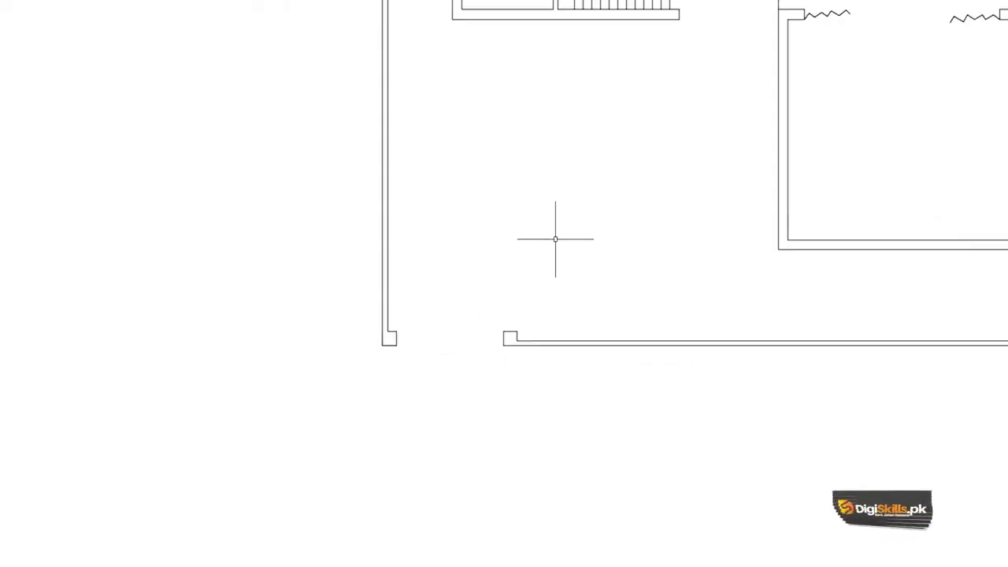
mouse_move(737, 261)
middle_mouse_down()
mouse_move(624, 301)
mouse_move(514, 319)
middle_mouse_up()
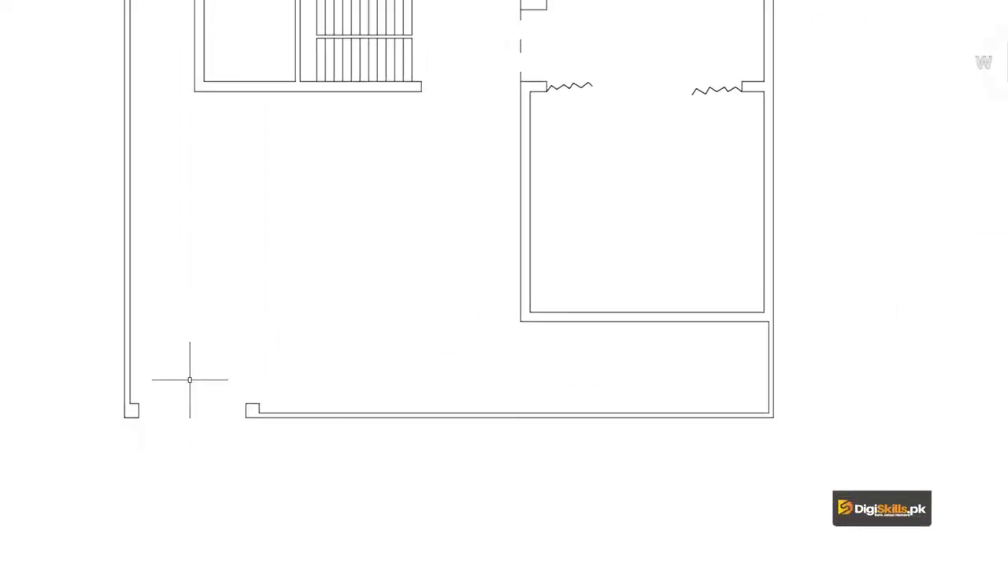
middle_click_drag(189, 380, 267, 407)
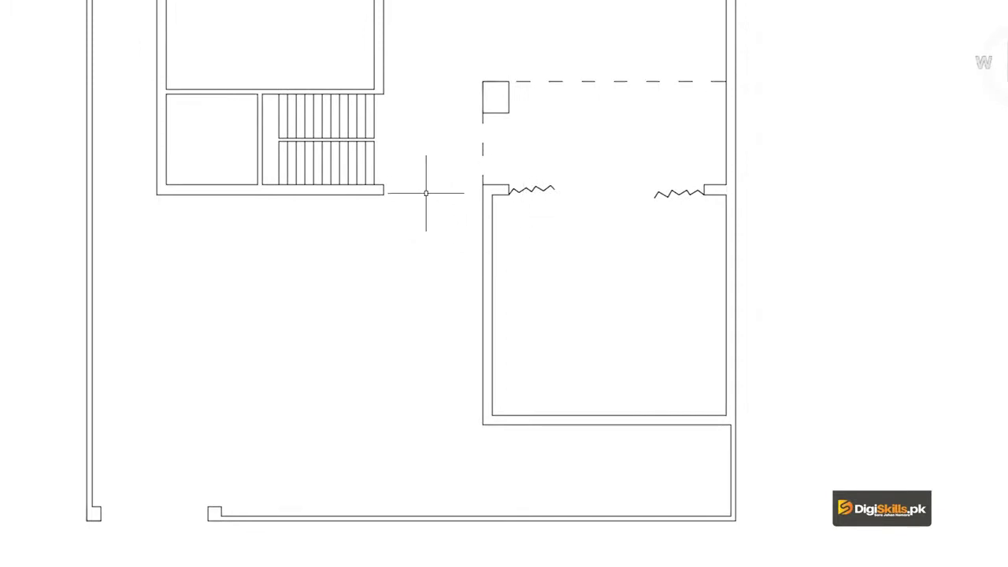
middle_click_drag(323, 187, 389, 255)
scroll(168, 227, "up", 6)
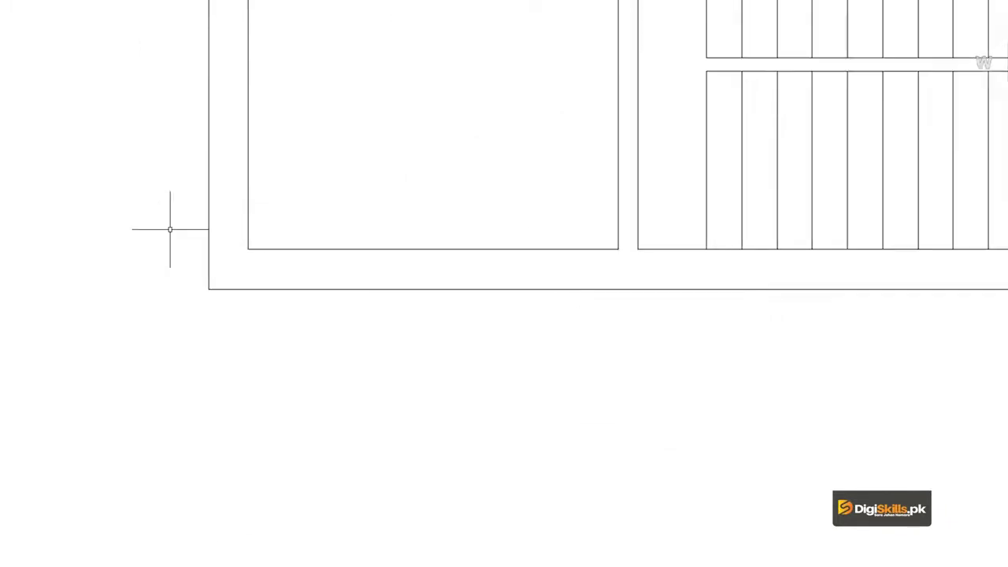
middle_click_drag(169, 227, 141, 395)
type("l")
key("Return")
scroll(146, 386, "up", 4)
mouse_move(162, 556)
middle_mouse_down()
mouse_move(90, 295)
mouse_move(381, 297)
middle_mouse_up()
Step: Draw a horizontal line leftward from the stair room's corner
left_click(381, 298)
left_click(167, 297)
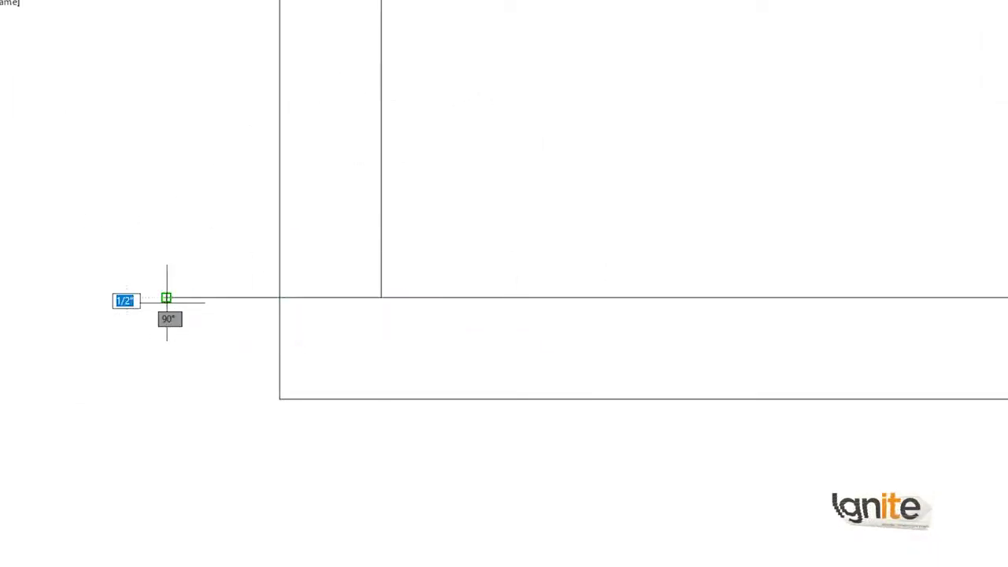
key("Return")
scroll(203, 298, "down", 4)
middle_click_drag(204, 296, 282, 371)
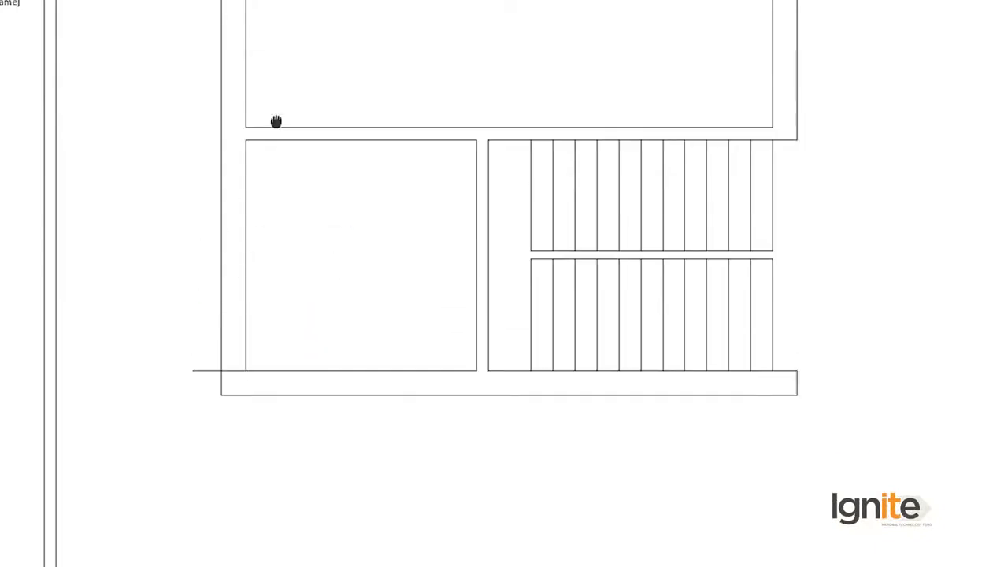
scroll(788, 157, "up", 4)
Step: Draw a 4 1/2" closing line from the wall endpoint to the wall corner beside the arrow room
left_click(722, 158)
scroll(783, 186, "down", 3)
scroll(750, 288, "down", 2)
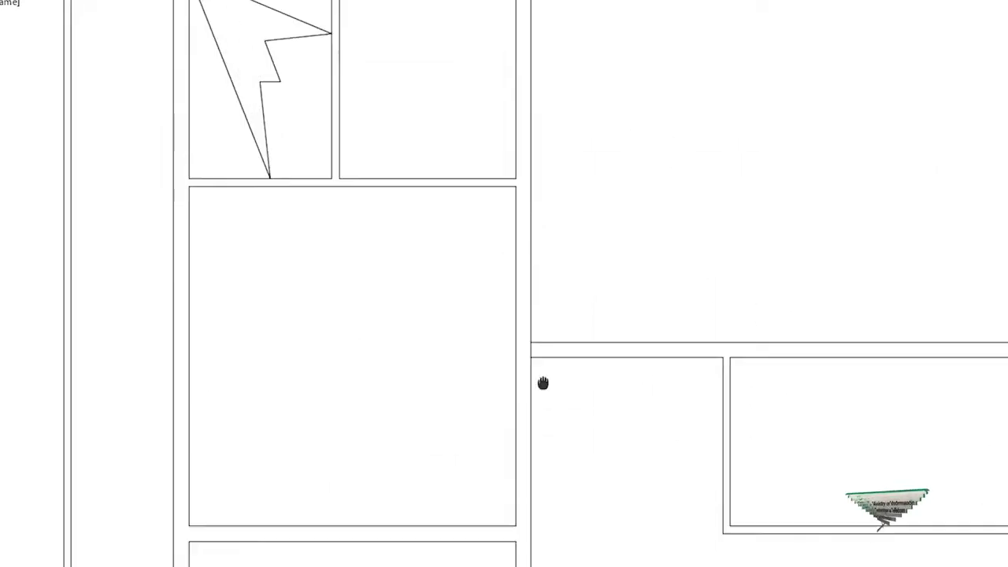
scroll(500, 243, "up", 3)
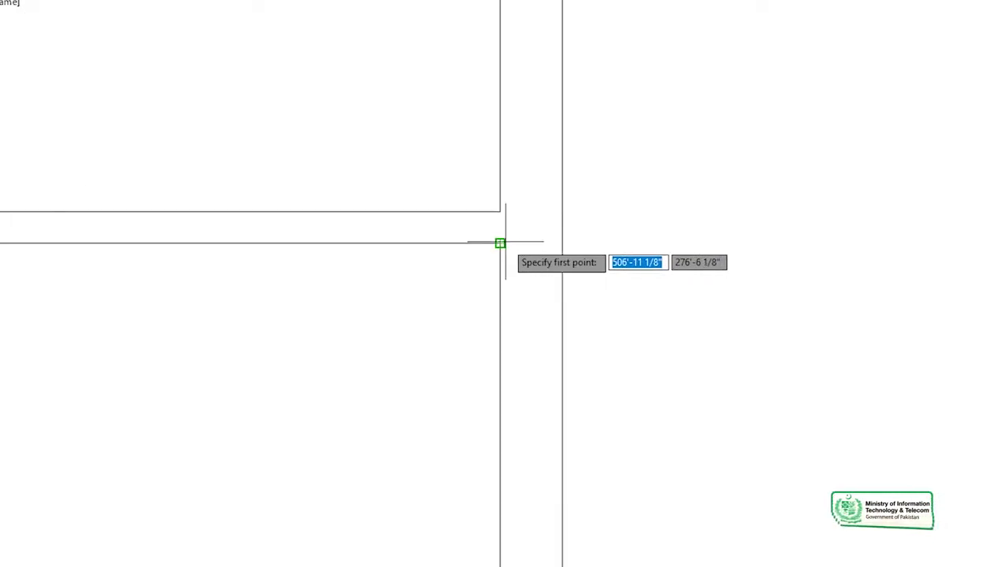
left_click(500, 243)
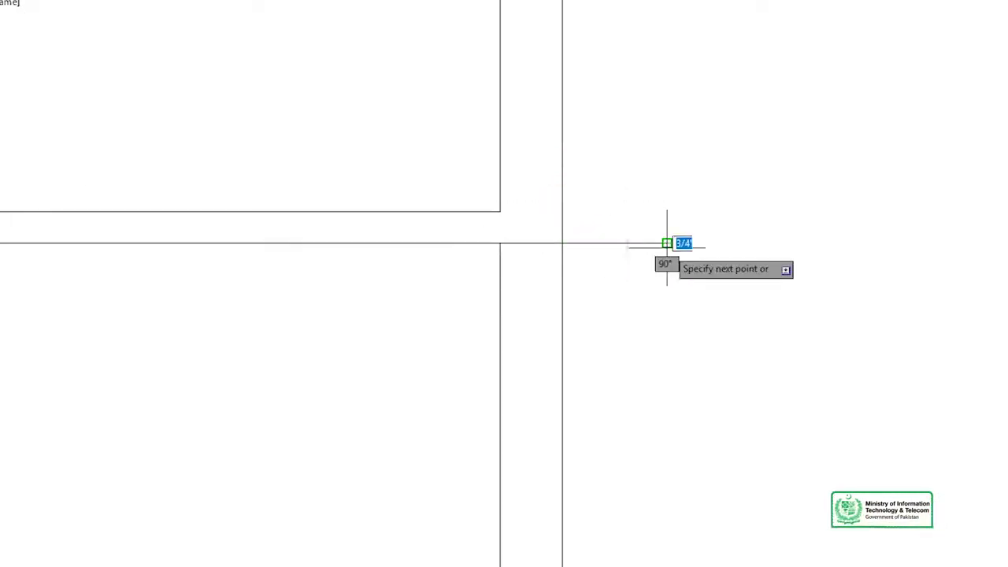
scroll(622, 258, "down", 2)
key("Return")
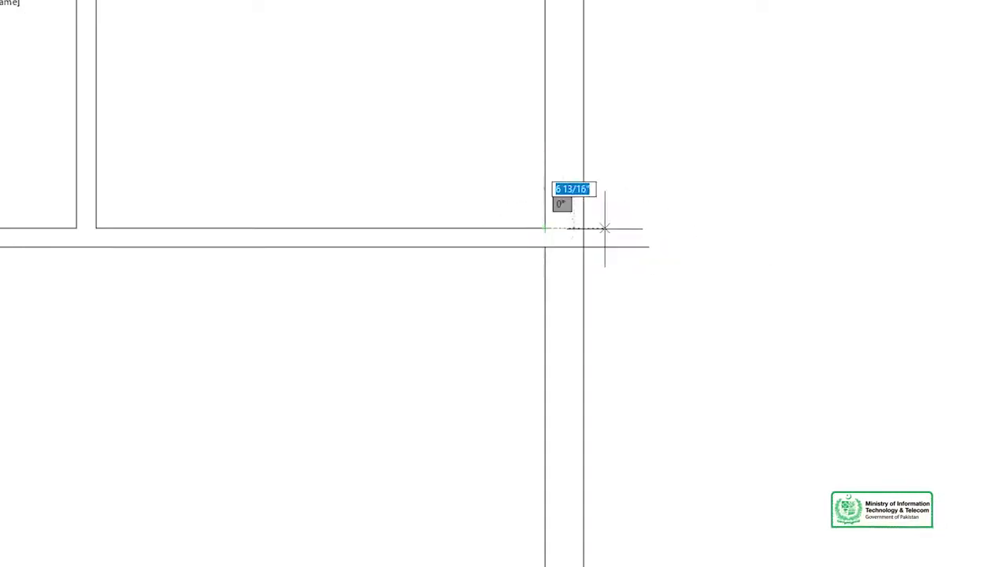
scroll(679, 216, "down", 4)
scroll(477, 276, "up", 2)
middle_click_drag(478, 277, 616, 171)
scroll(570, 212, "up", 2)
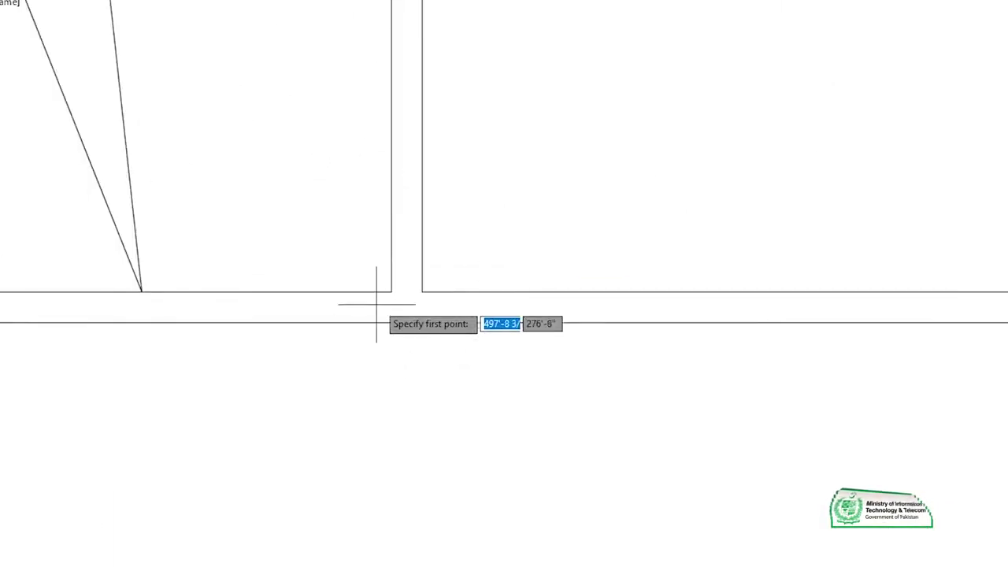
scroll(394, 287, "up", 3)
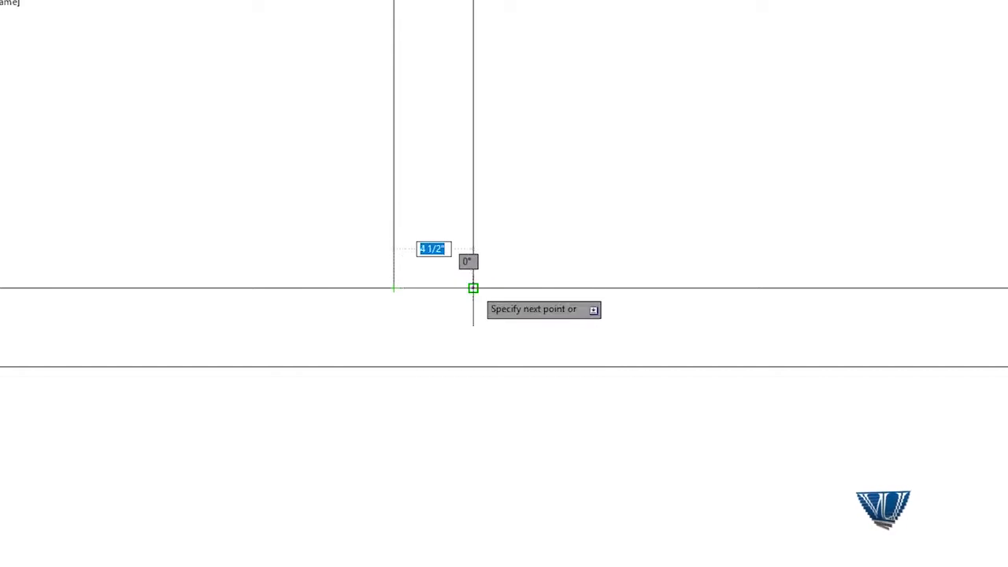
left_click(472, 289)
scroll(473, 288, "down", 2)
scroll(480, 289, "down", 3)
scroll(517, 297, "down", 1)
Step: Trim the stray wall line at the junction left of the large room
middle_click_drag(572, 310, 286, 333)
middle_click_drag(866, 182, 715, 272)
scroll(639, 221, "up", 3)
scroll(642, 224, "up", 2)
middle_click_drag(569, 372, 583, 238)
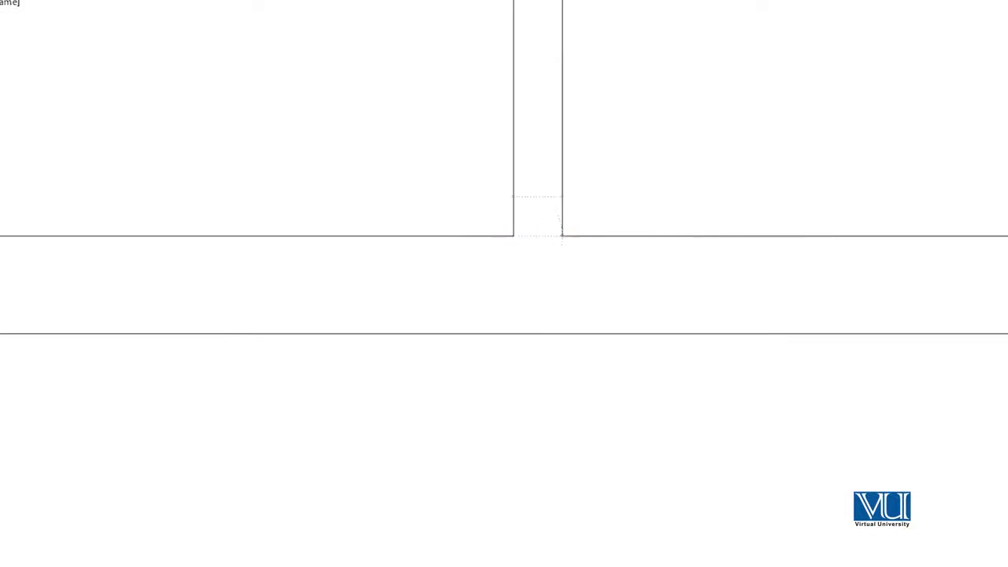
scroll(533, 230, "down", 3)
scroll(514, 333, "down", 1)
middle_click_drag(650, 205, 668, 186)
scroll(237, 244, "up", 2)
scroll(496, 228, "up", 1)
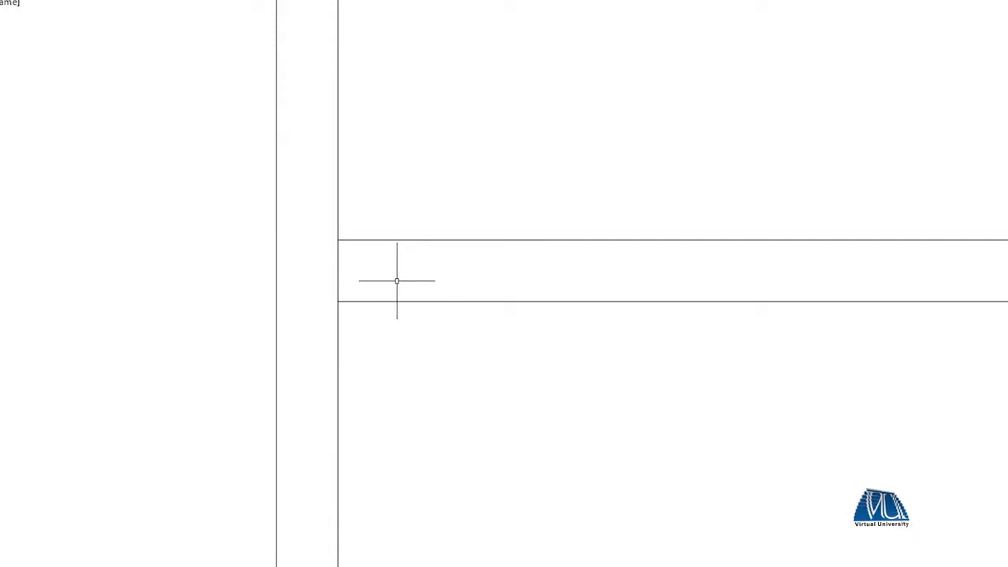
key("Return")
left_click(297, 281)
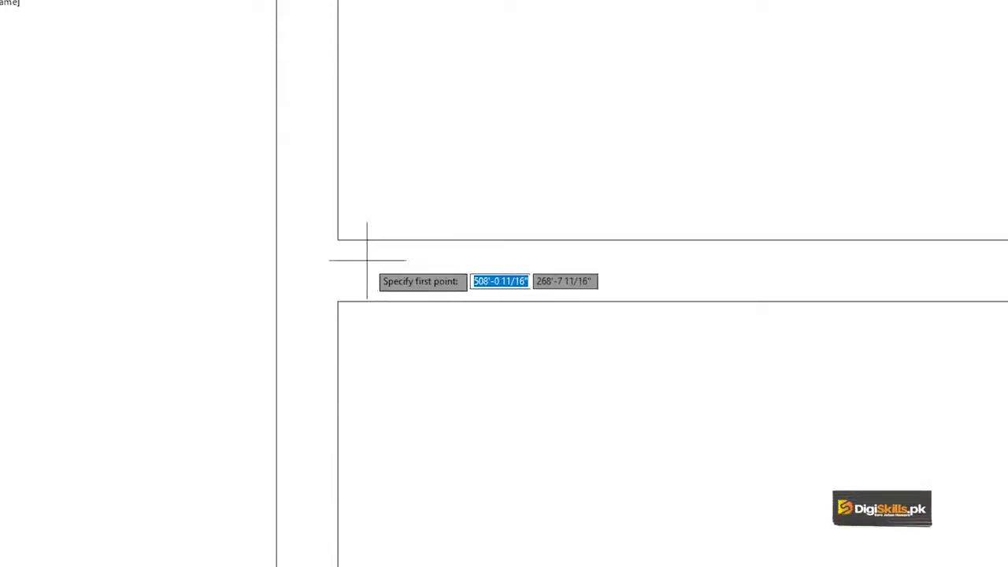
left_click(336, 240)
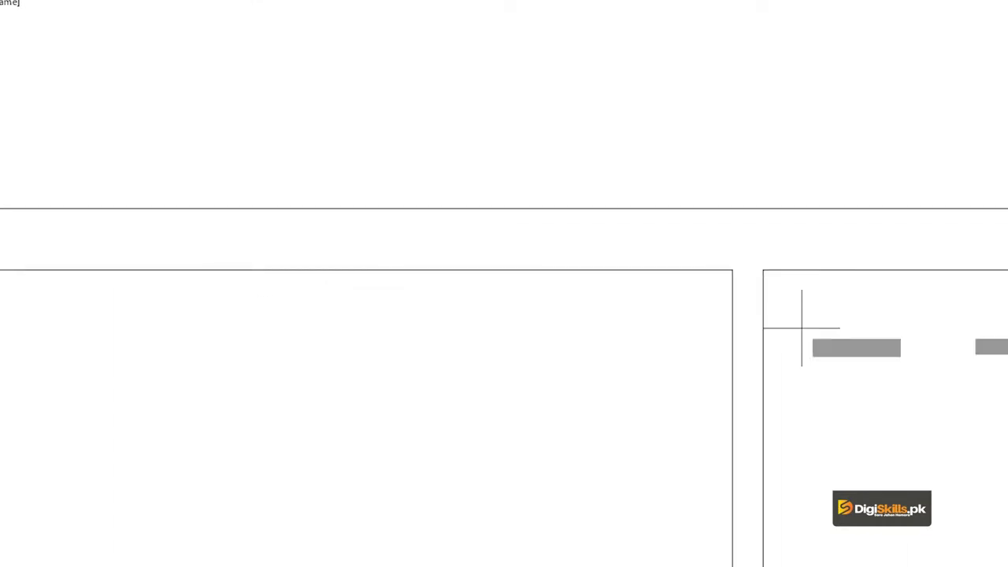
left_click(732, 270)
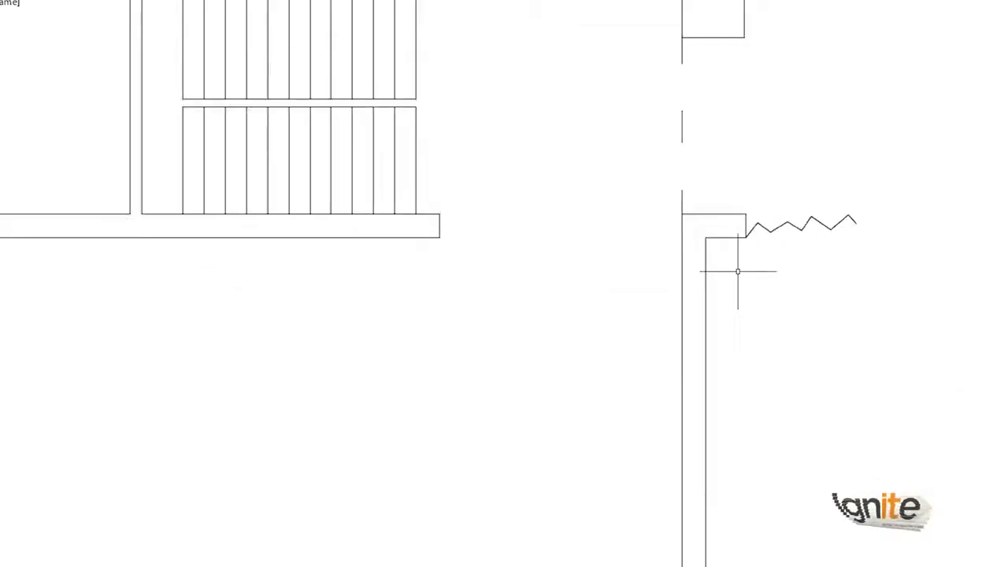
Step: Draw a wall line from the corner beside the zigzag break near the stairs
scroll(738, 271, "up", 4)
key("Return")
left_click(676, 201)
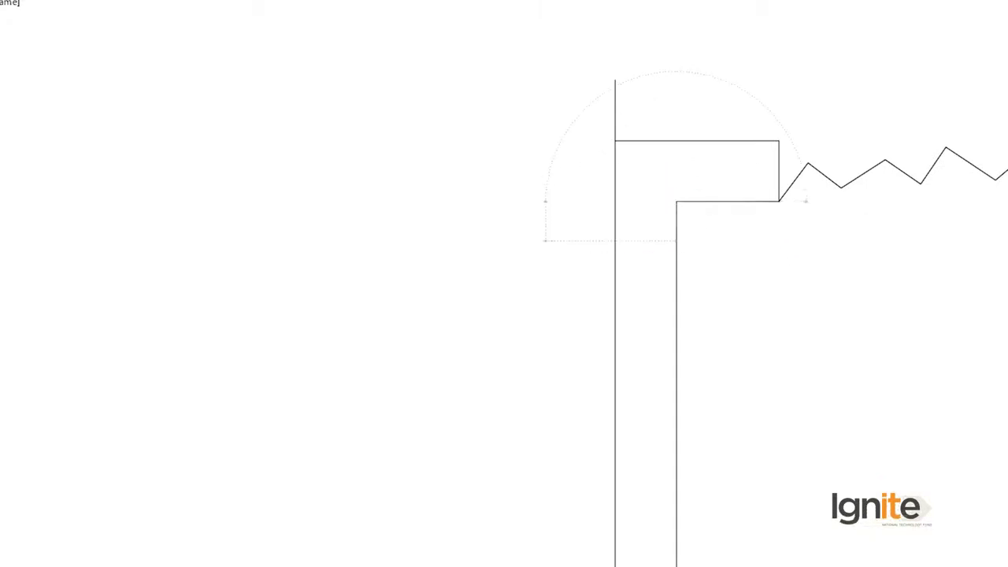
scroll(540, 232, "down", 5)
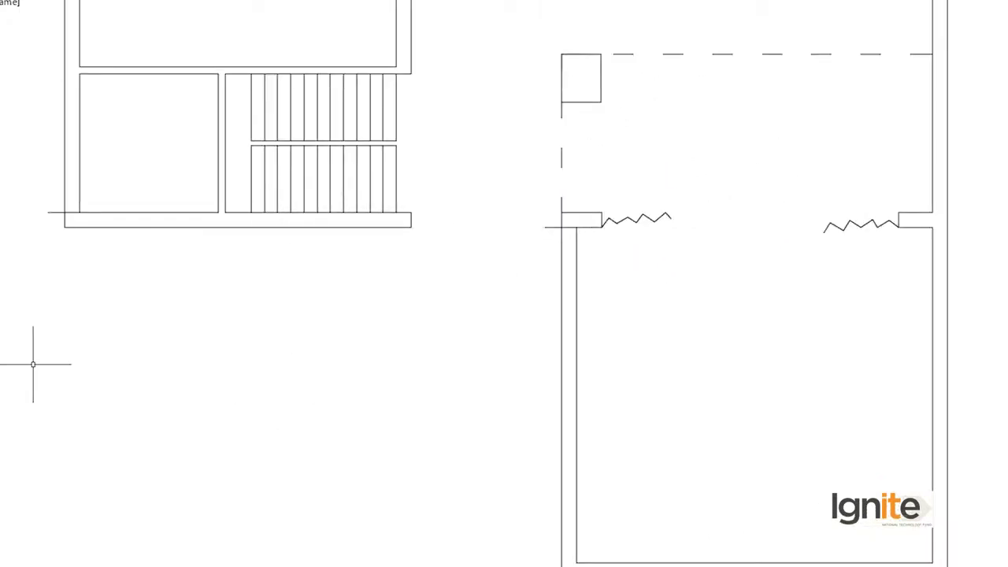
scroll(213, 281, "up", 1)
scroll(304, 285, "up", 2)
scroll(221, 347, "up", 2)
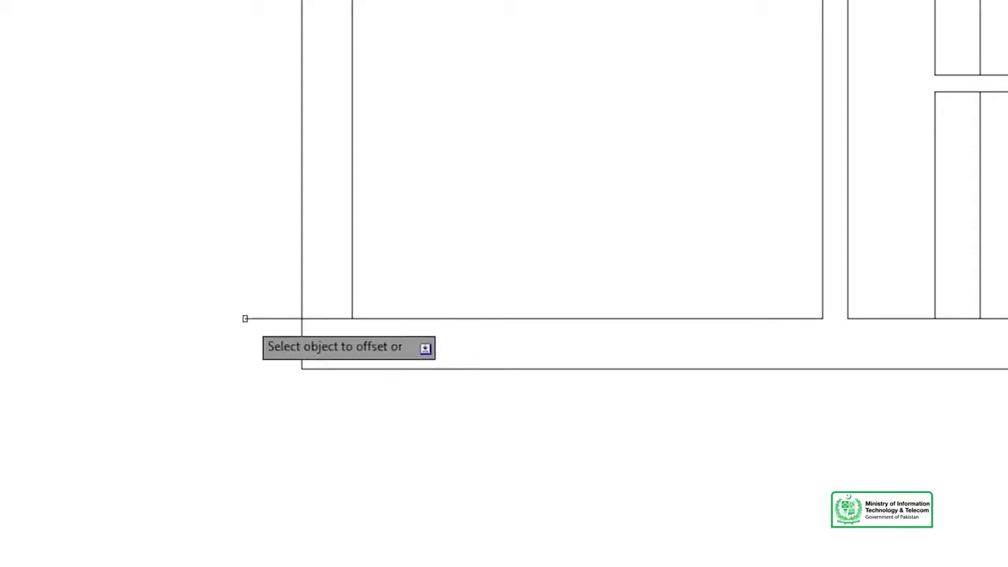
Step: Offset two wall lines 4 1/2" at the lower junction, one downward and one upward
scroll(494, 267, "down", 3)
scroll(495, 268, "down", 3)
scroll(637, 274, "up", 5)
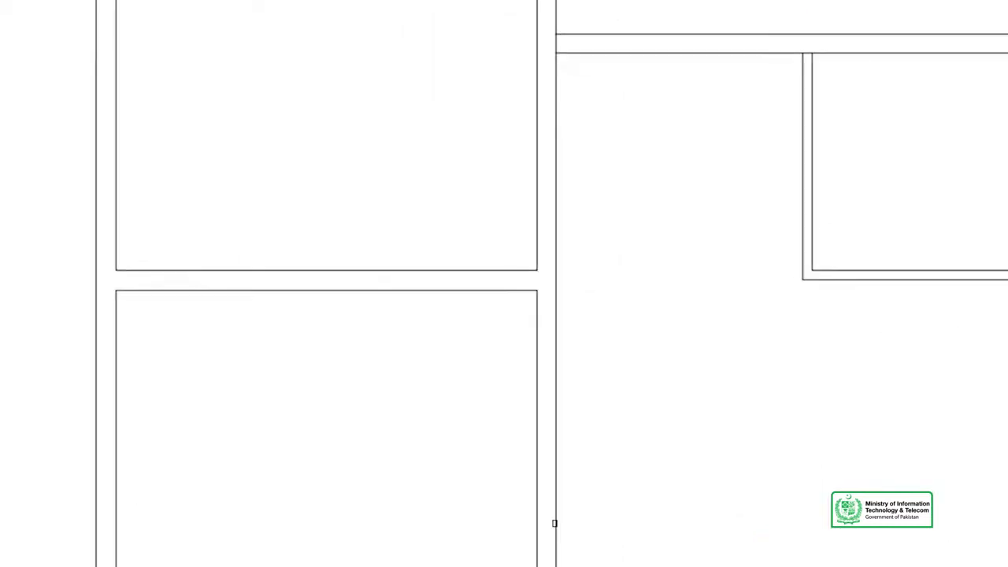
middle_click_drag(574, 418, 505, 16)
scroll(600, 174, "up", 3)
left_click(595, 261)
left_click(596, 275)
left_click(596, 234)
left_click(596, 192)
scroll(639, 209, "down", 2)
scroll(641, 202, "down", 4)
Step: Offset another wall line and a vertical wall line 4 1/2" at the next junction
middle_click_drag(961, 21, 930, 59)
scroll(799, 36, "up", 4)
scroll(669, 292, "down", 2)
scroll(668, 292, "up", 2)
left_click(661, 128)
left_click(650, 294)
scroll(651, 294, "down", 3)
scroll(151, 354, "down", 2)
scroll(18, 486, "up", 2)
scroll(43, 438, "up", 2)
middle_click_drag(43, 438, 330, 367)
scroll(348, 250, "down", 5)
scroll(911, 432, "up", 2)
scroll(845, 262, "up", 2)
left_click(636, 223)
left_click(664, 103)
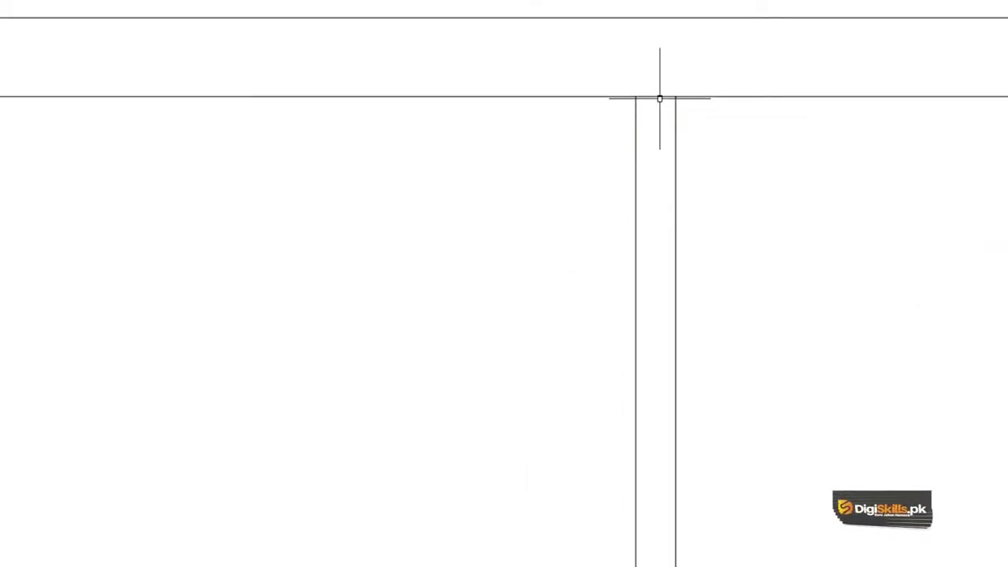
Step: Offset a horizontal wall line and the line beside the zigzag break 4 1/2" downward
key("Return")
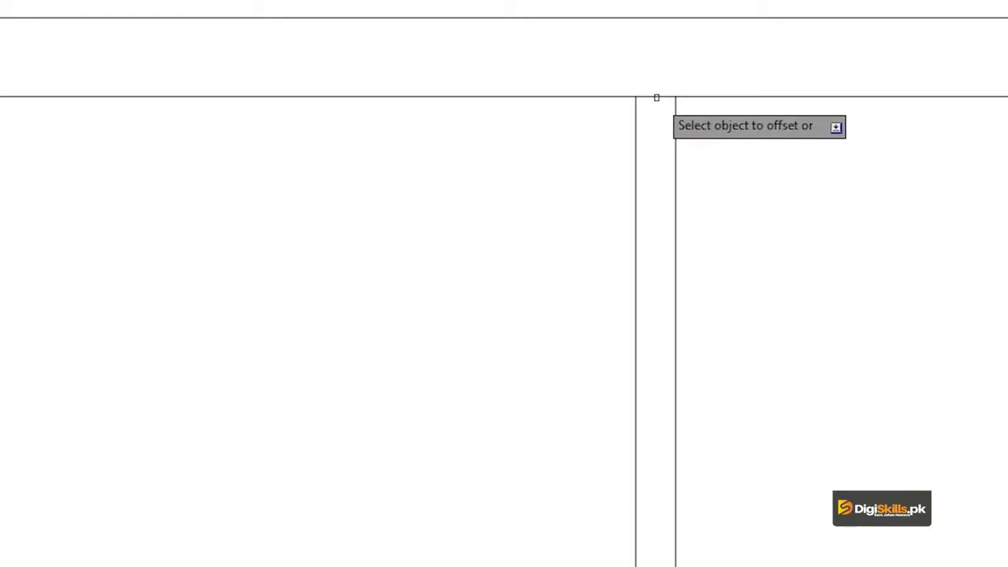
left_click(656, 98)
left_click(657, 158)
scroll(653, 150, "down", 2)
scroll(749, 386, "down", 3)
scroll(749, 386, "down", 2)
scroll(874, 473, "up", 2)
scroll(811, 142, "up", 4)
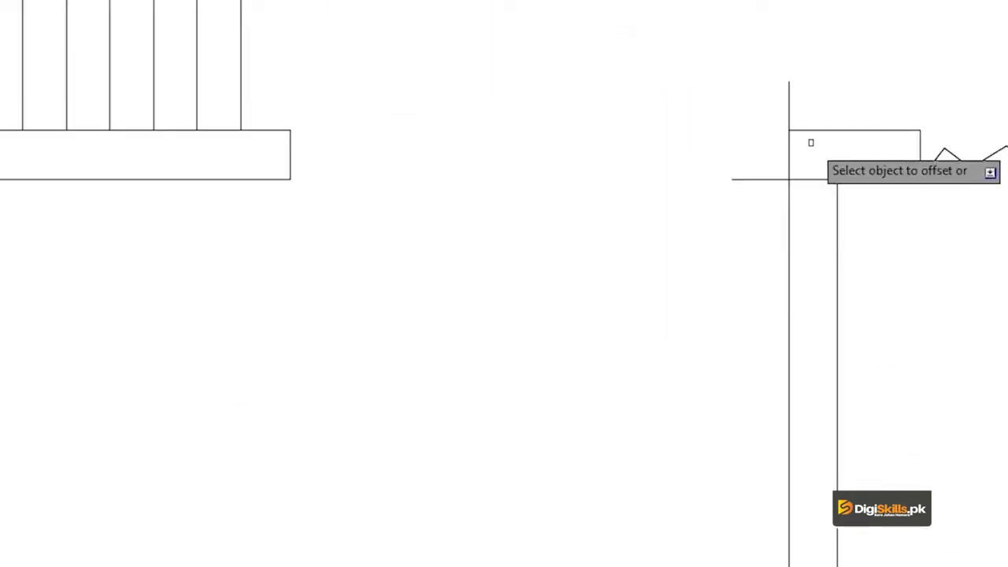
left_click(747, 180)
left_click(737, 279)
scroll(755, 276, "down", 2)
scroll(795, 304, "down", 3)
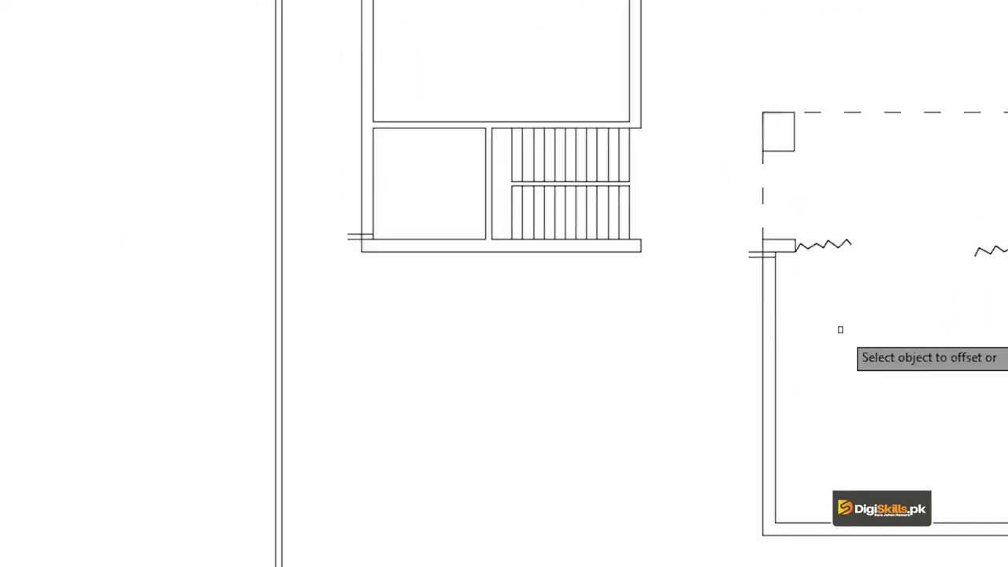
scroll(524, 322, "down", 2)
mouse_move(843, 418)
middle_mouse_down()
mouse_move(772, 339)
mouse_move(750, 290)
middle_mouse_up()
scroll(896, 420, "up", 2)
scroll(906, 315, "up", 2)
scroll(903, 190, "up", 1)
middle_click_drag(895, 187, 595, 288)
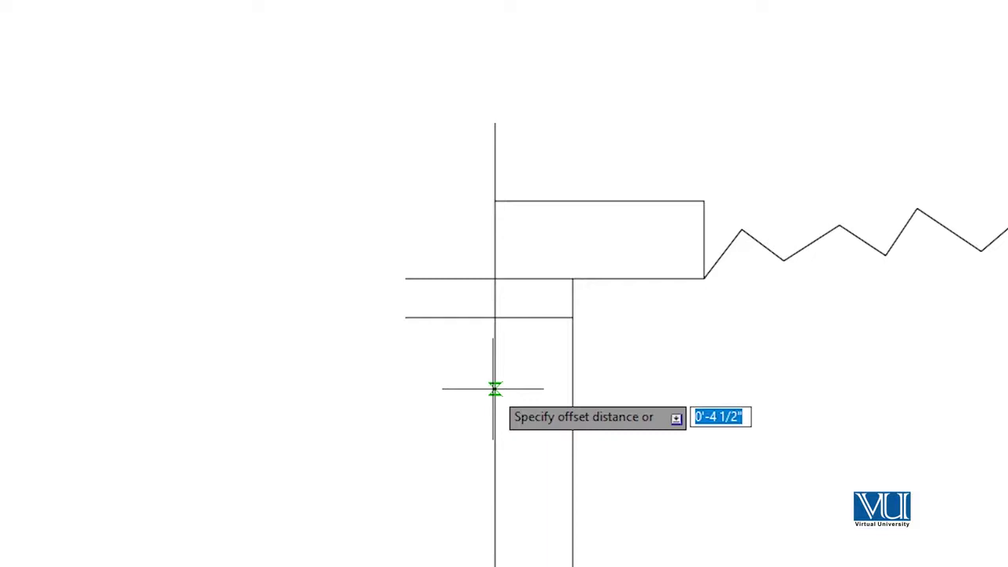
Step: Offset a wall line and a vertical wall line beside the arrow-symbol room
left_click(414, 317)
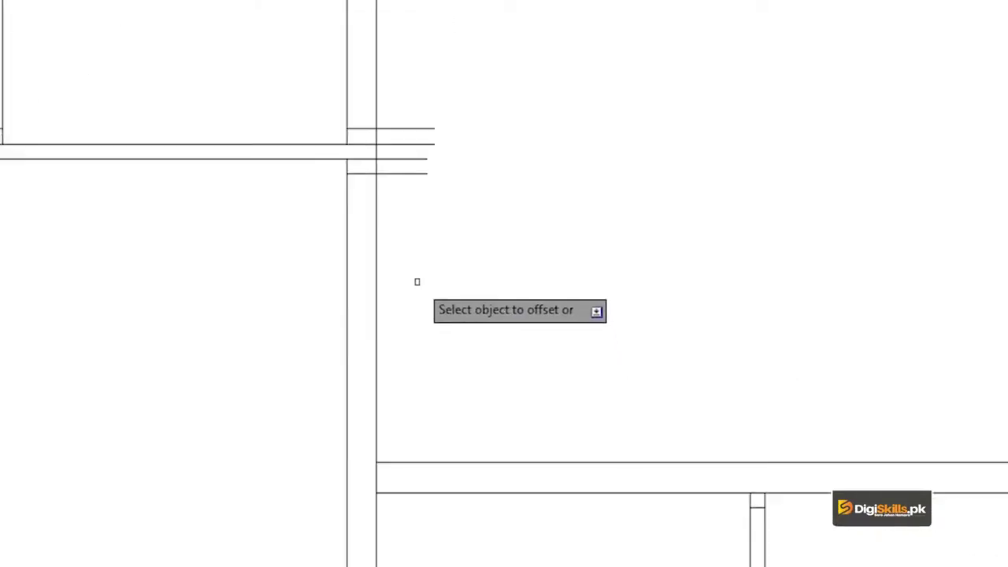
scroll(377, 140, "down", 5)
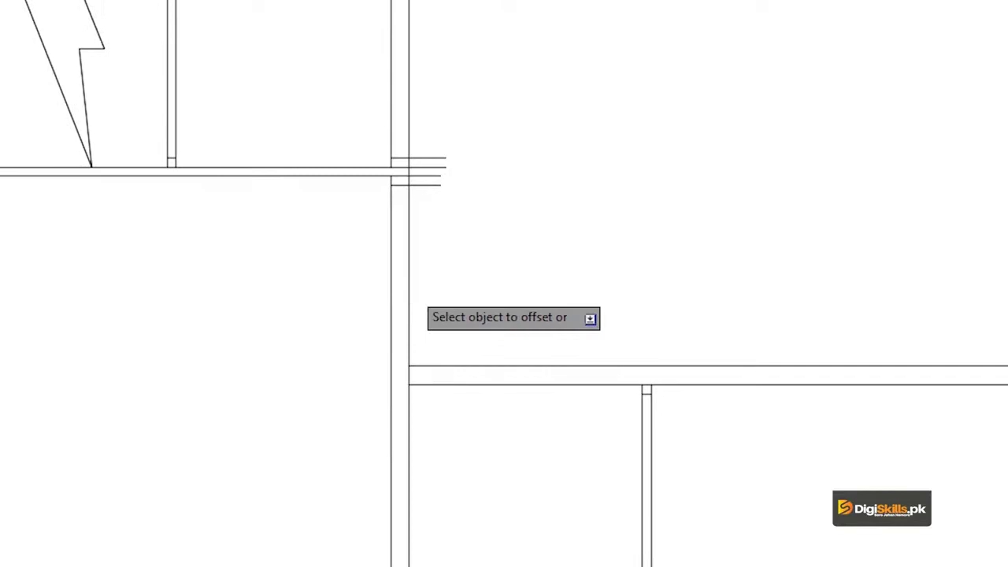
scroll(411, 289, "up", 3)
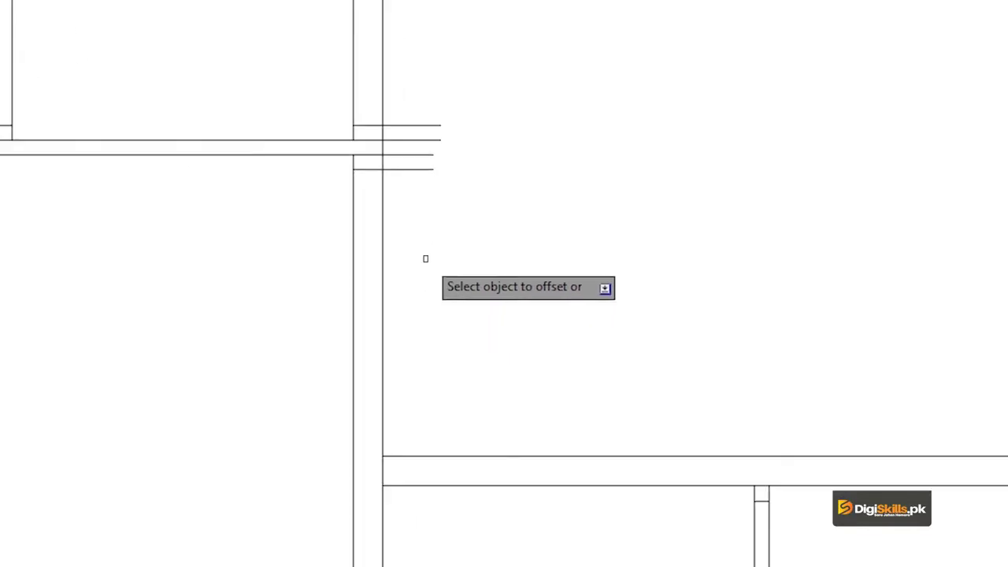
left_click(414, 169)
scroll(428, 308, "down", 5)
scroll(450, 376, "down", 2)
scroll(413, 370, "up", 5)
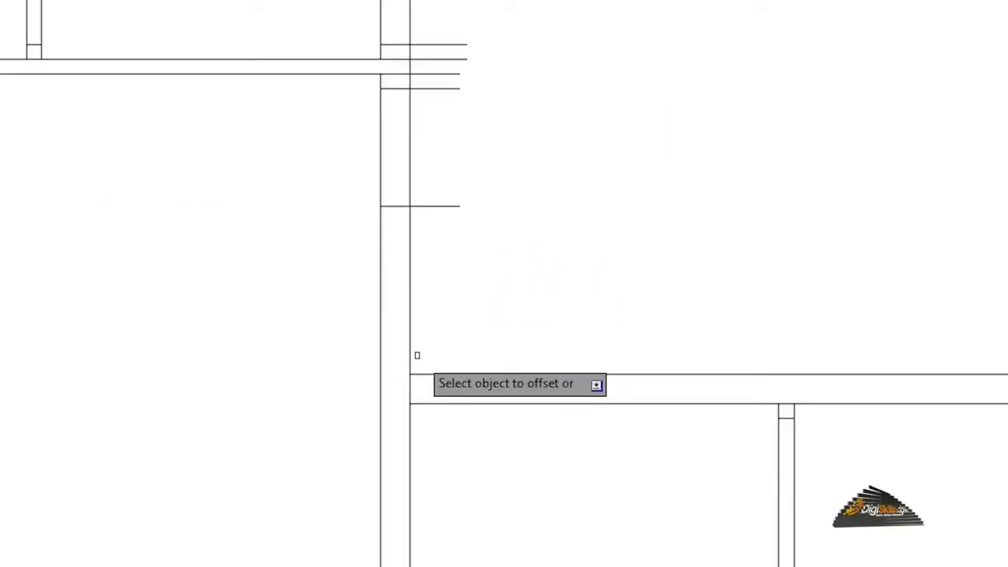
scroll(417, 355, "up", 4)
left_click(393, 433)
left_click(544, 441)
scroll(543, 457, "down", 3)
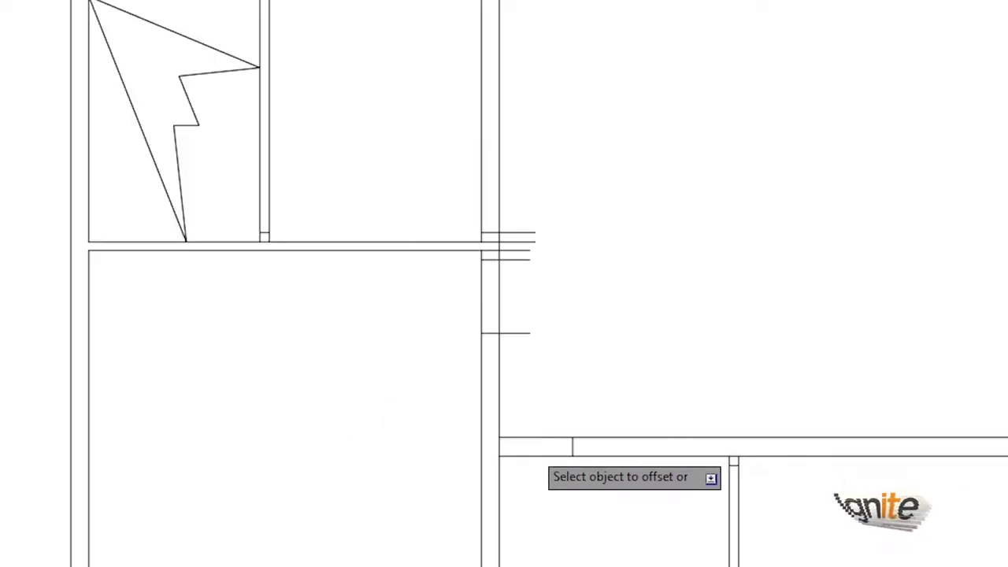
scroll(555, 479, "down", 2)
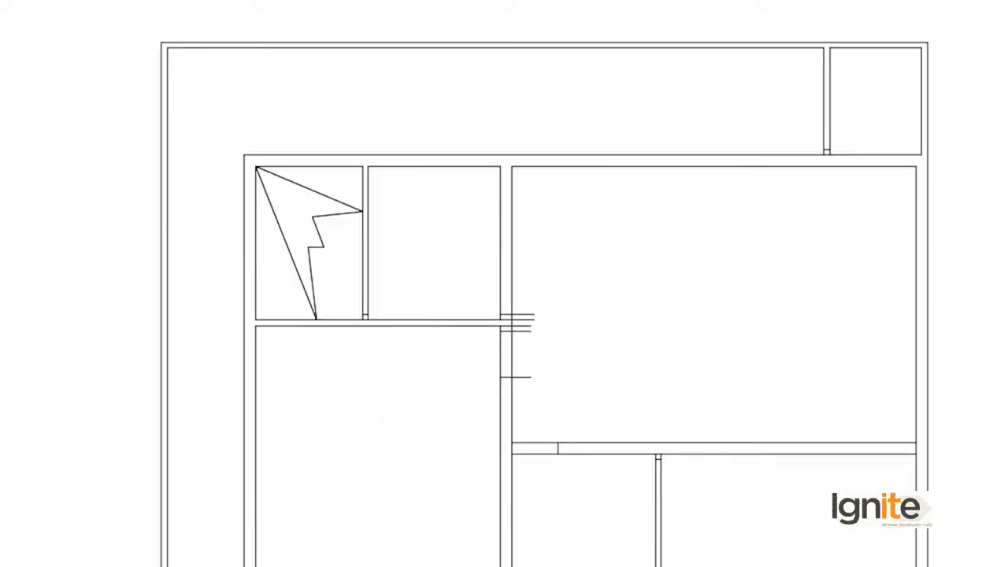
scroll(397, 416, "up", 2)
scroll(461, 376, "down", 2)
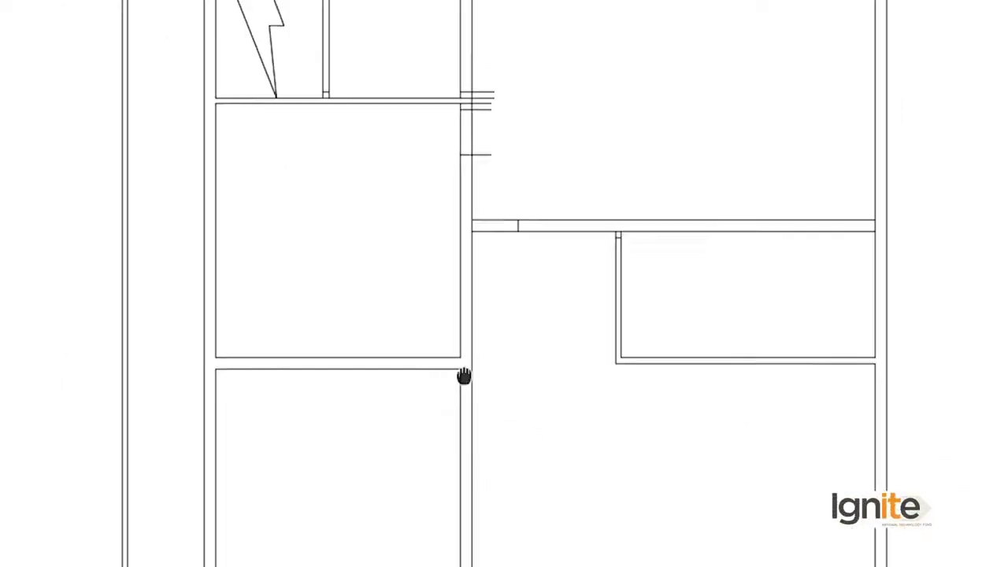
scroll(458, 268, "up", 5)
Step: Window-select the top and bottom short horizontal lines at the wall junction
left_click(648, 165)
left_click(602, 228)
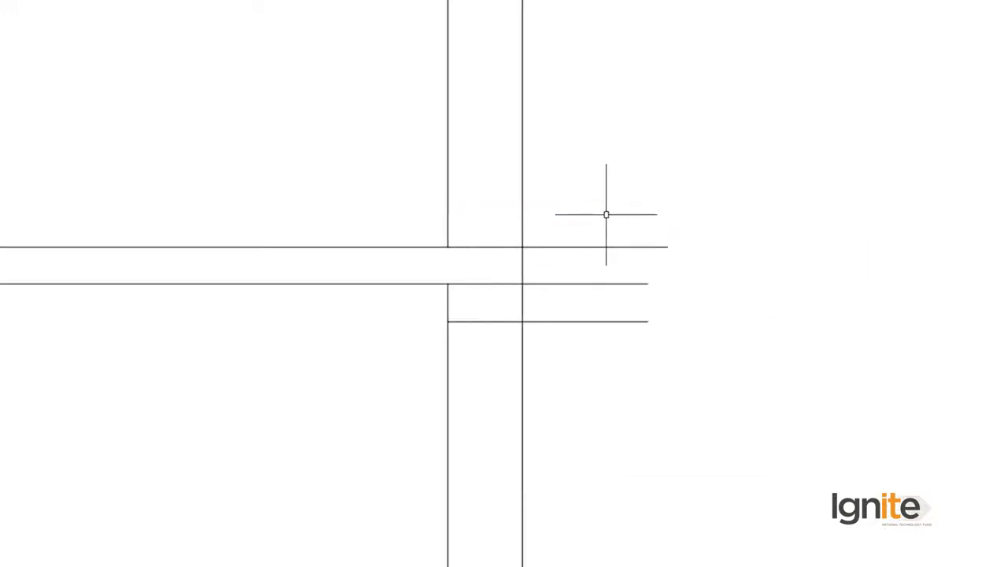
scroll(634, 211, "down", 1)
scroll(592, 378, "down", 1)
scroll(592, 388, "up", 1)
scroll(594, 418, "up", 1)
left_click(618, 440)
left_click(582, 493)
Step: Trim the overrunning top horizontal line back to the wall
key("Return")
left_click(583, 381)
scroll(544, 531, "down", 2)
scroll(484, 373, "up", 1)
scroll(504, 371, "up", 2)
scroll(478, 400, "up", 2)
scroll(504, 315, "down", 5)
scroll(520, 236, "up", 2)
scroll(512, 246, "up", 2)
Step: Draw two lines across the wall from the wall corners with L
scroll(450, 309, "up", 2)
type("l")
key("Return")
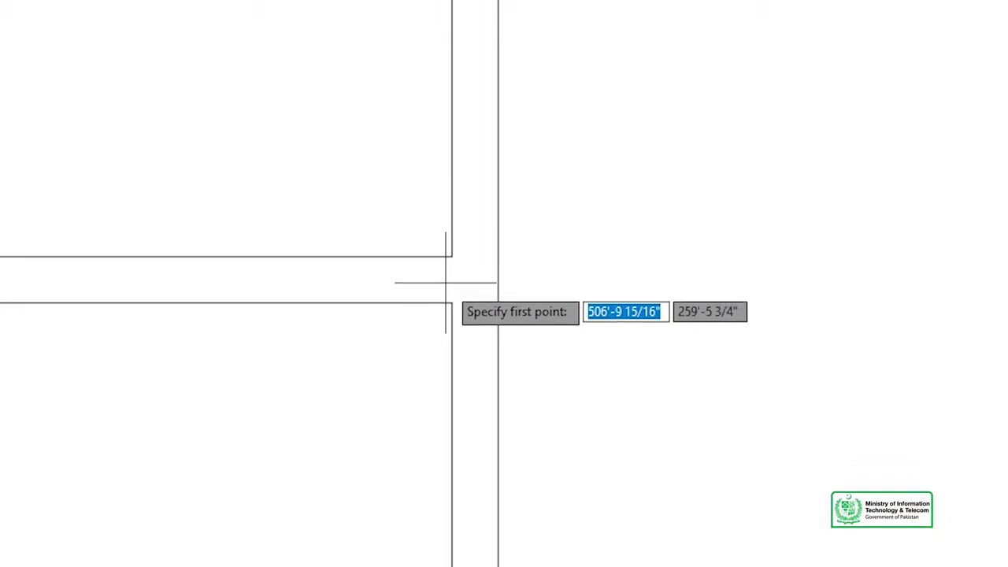
left_click(450, 302)
left_click(693, 301)
key("Return")
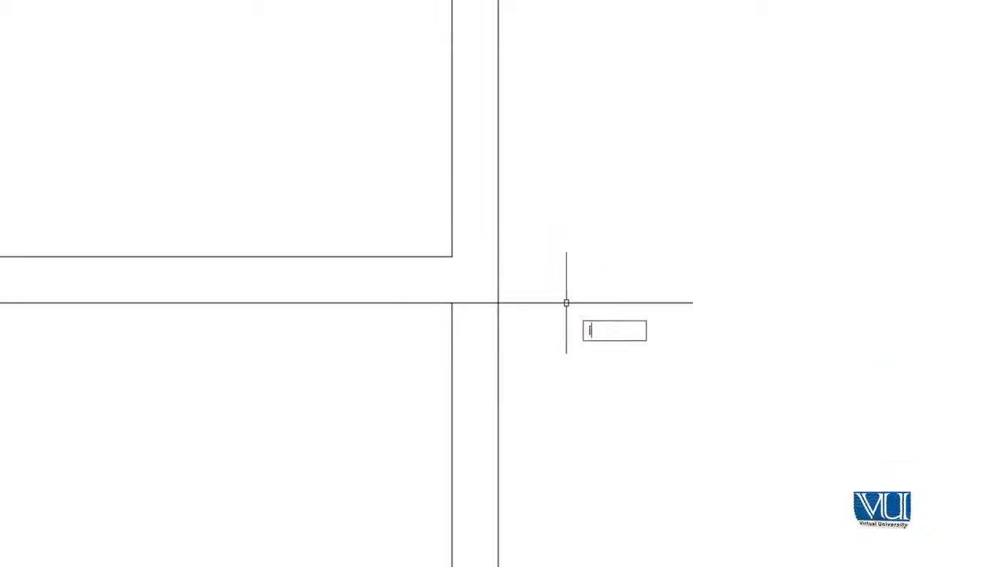
key("Return")
scroll(490, 266, "up", 2)
left_click(430, 250)
left_click(632, 251)
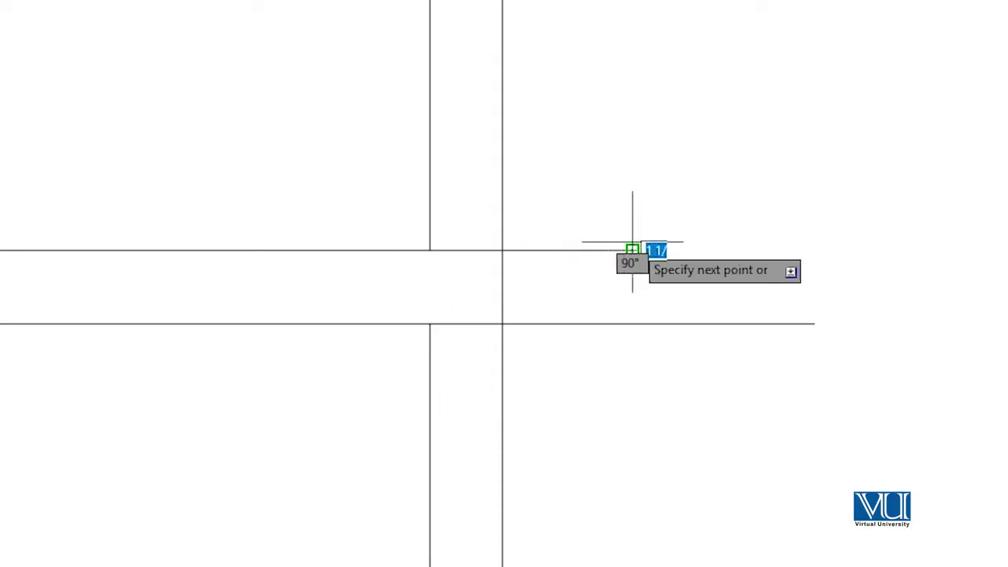
scroll(556, 332, "down", 2)
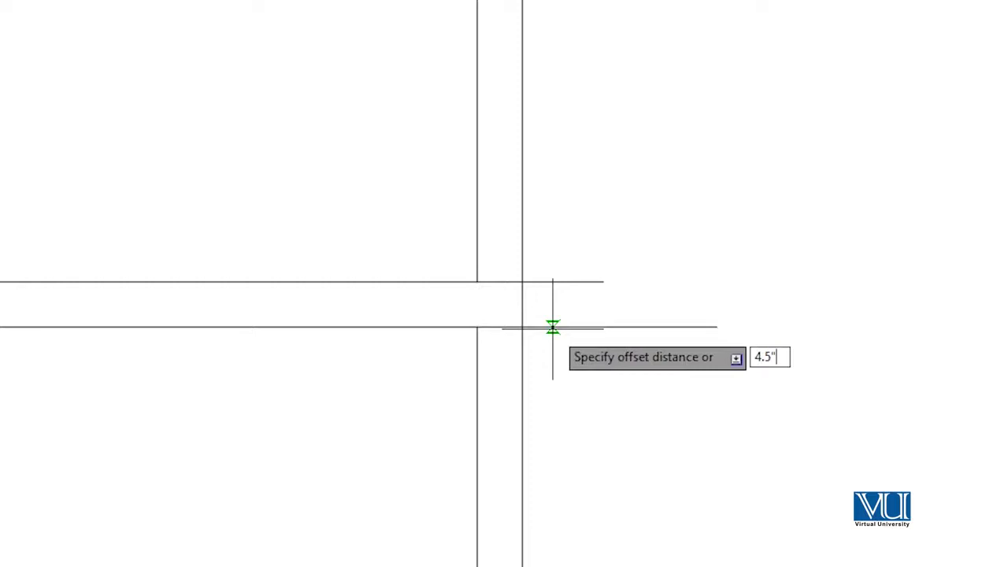
Step: Offset the two short horizontal lines 4.5", one above and one below
key("Return")
left_click(495, 281)
left_click(500, 264)
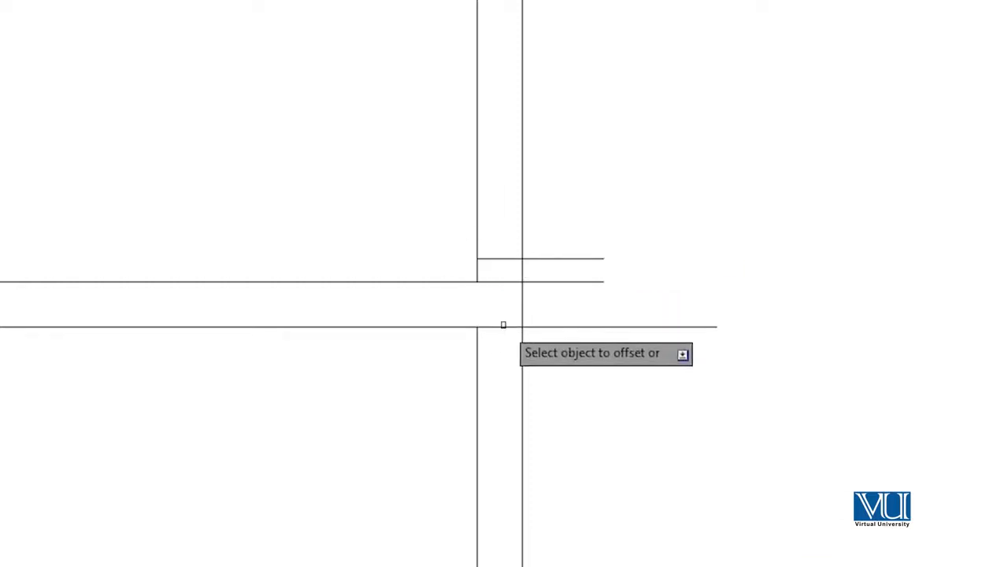
left_click(503, 327)
left_click(480, 381)
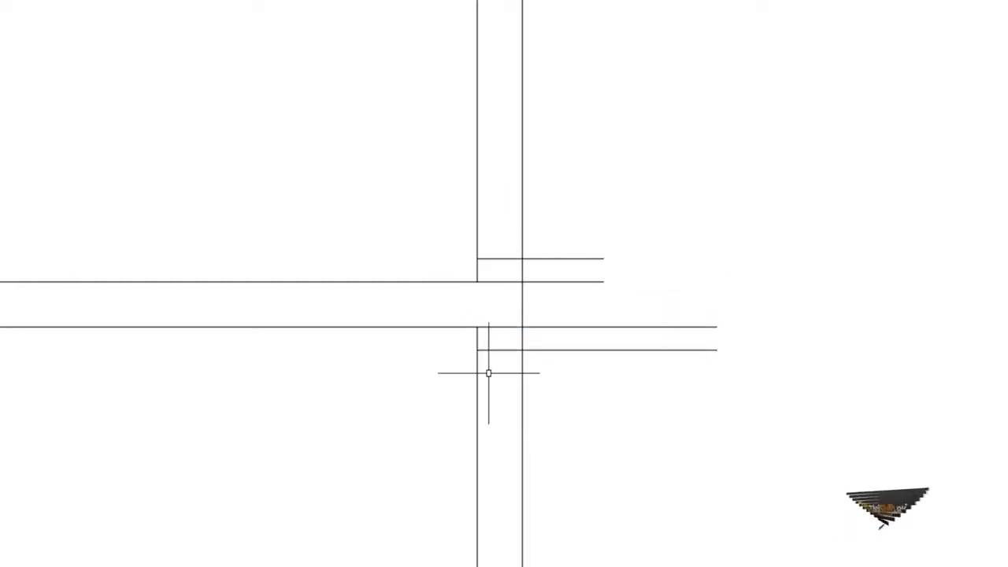
type("o")
Step: Offset both jamb lines 3'-6" outward to mark the door opening
key("Return")
type("3'6\"")
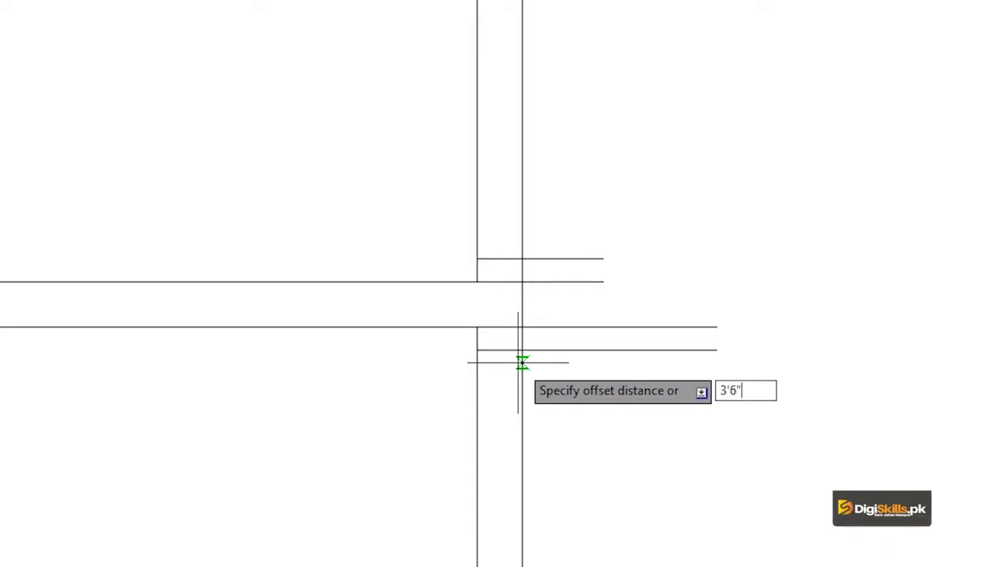
key("Return")
left_click(560, 260)
left_click(565, 146)
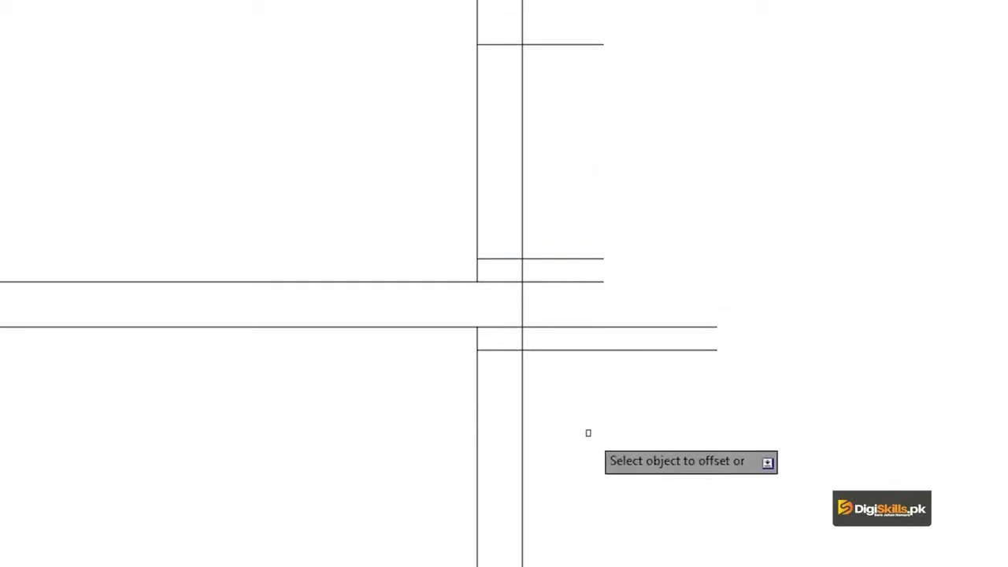
left_click(566, 350)
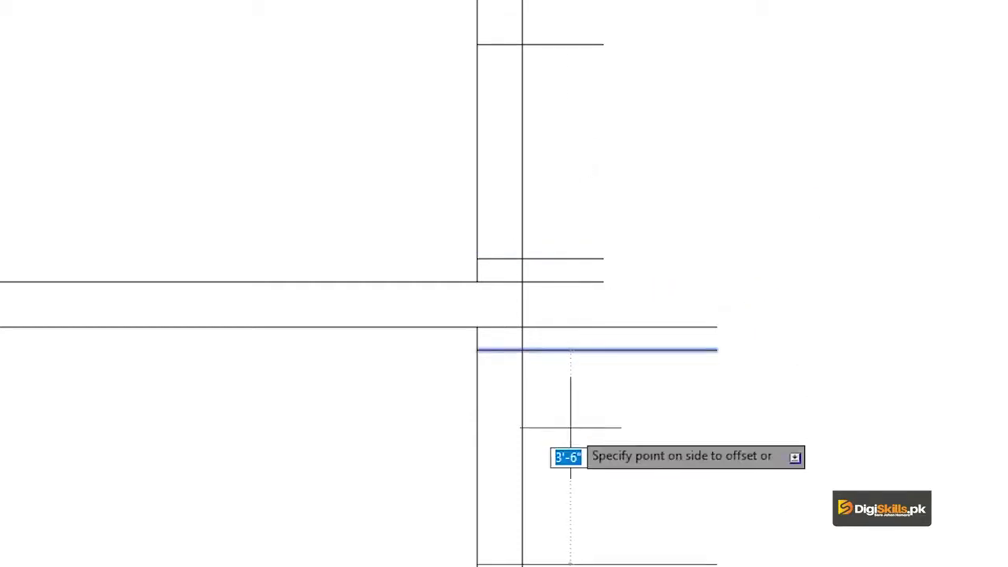
left_click(570, 425)
scroll(570, 423, "down", 5)
scroll(670, 360, "up", 3)
scroll(588, 193, "up", 3)
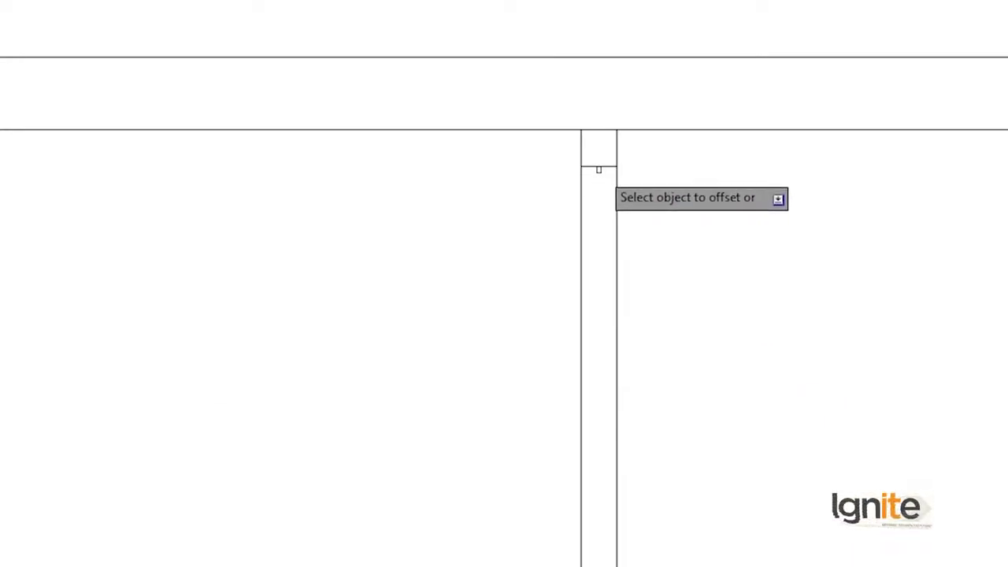
Step: Offset another wall line 3'-6" across the wall for the next opening
left_click(597, 167)
left_click(596, 259)
scroll(585, 438, "down", 2)
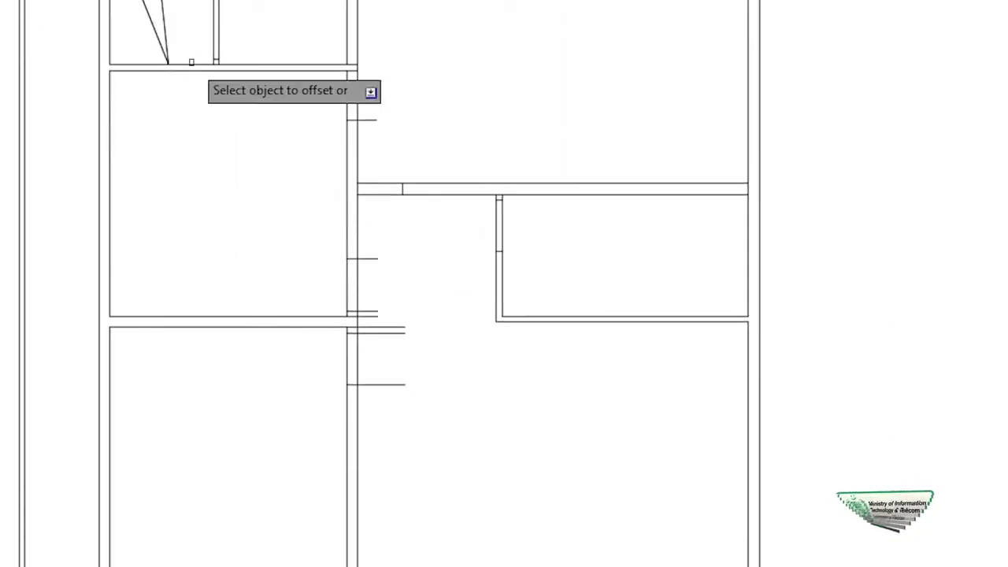
scroll(192, 63, "up", 3)
scroll(171, 296, "down", 3)
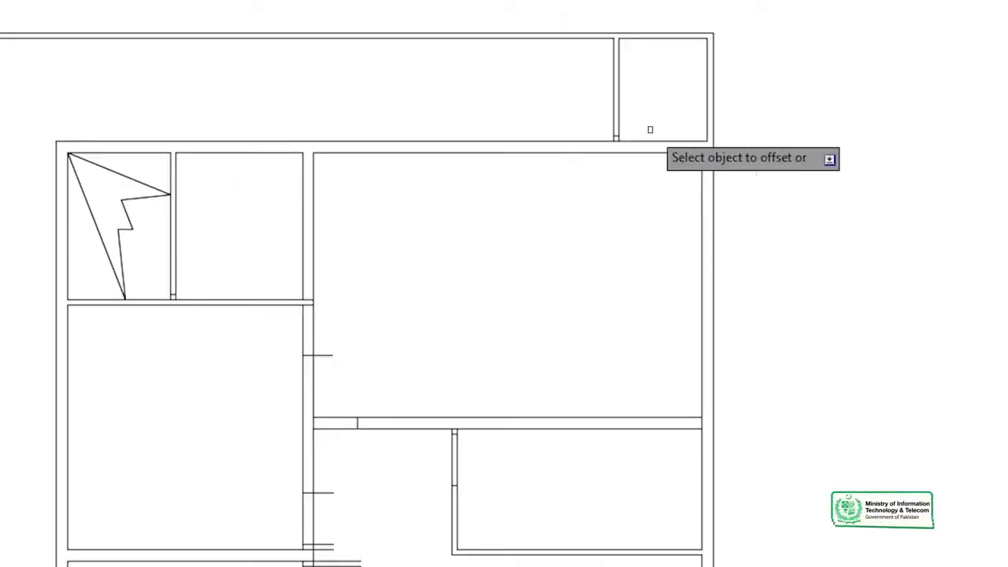
scroll(0, 527, "up", 2)
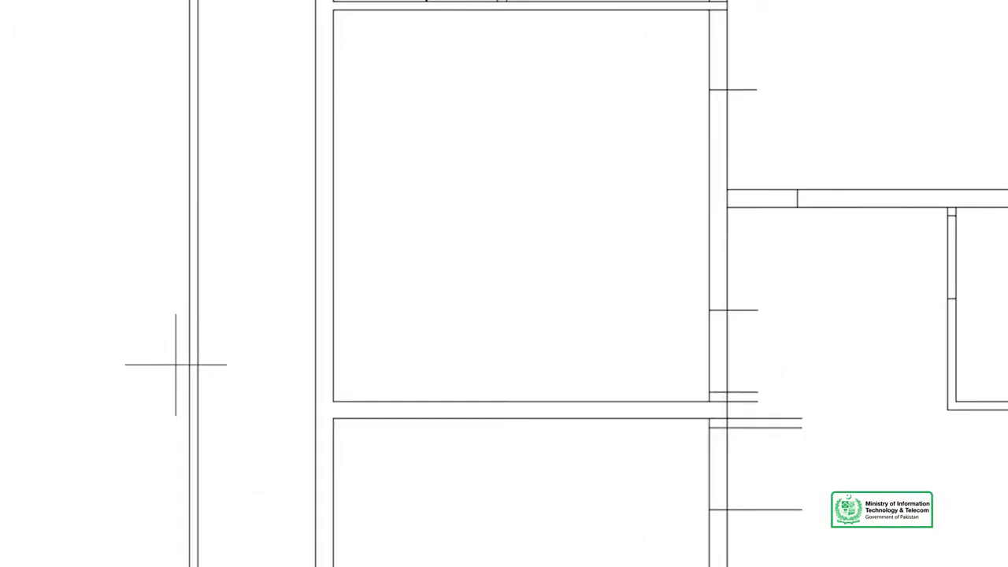
Step: Offset a wall line 2'-6" to mark the door opening by the staircase room
key("o")
key("Return")
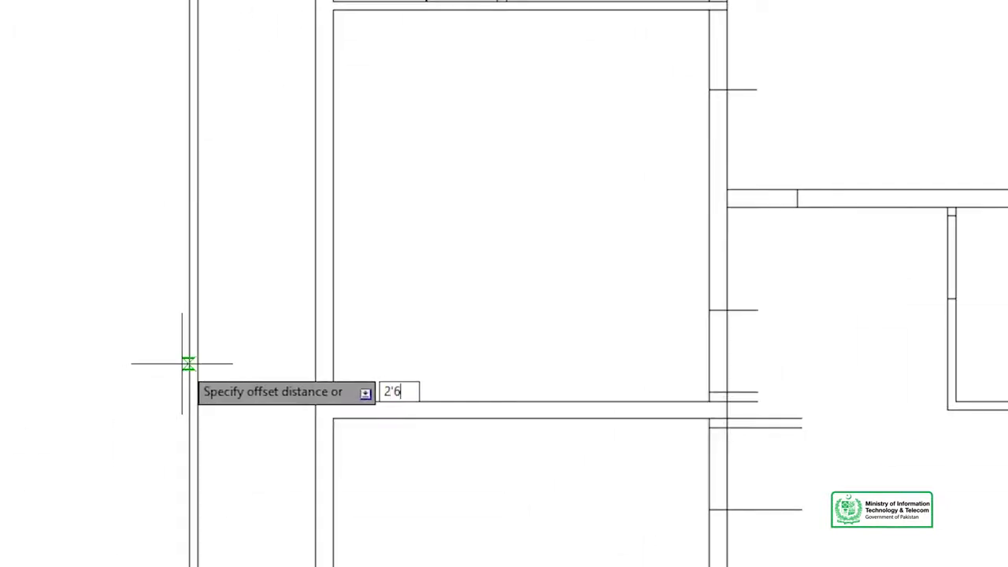
key("Return")
scroll(370, 79, "up", 3)
mouse_move(591, 15)
middle_mouse_down()
mouse_move(496, 222)
mouse_move(468, 343)
middle_mouse_up()
left_click(469, 344)
scroll(462, 284, "down", 2)
middle_click_drag(562, 266, 519, 346)
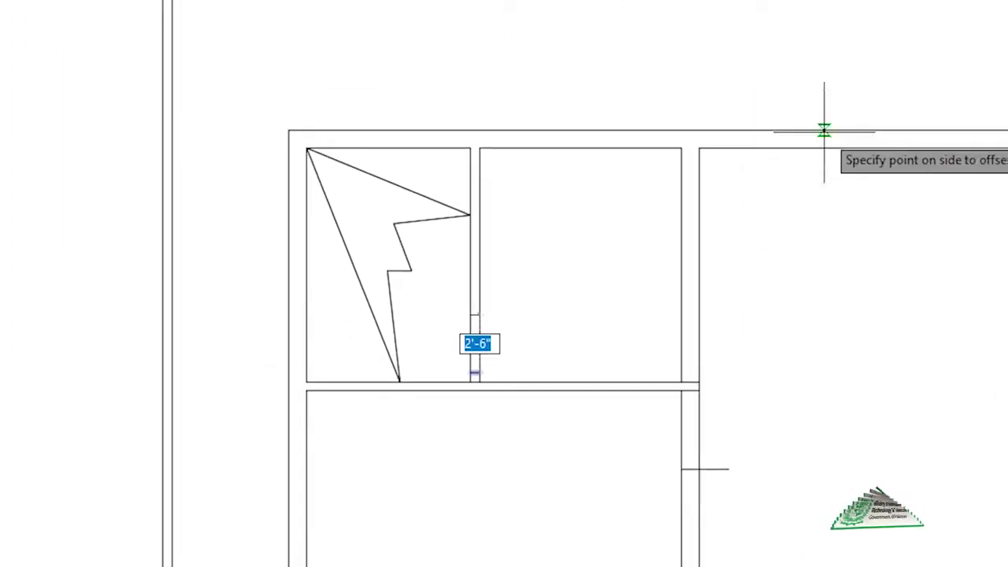
left_click(517, 226)
Step: Draw a vertical line from the wall junction square down across the lower wall
scroll(827, 331, "up", 2)
scroll(774, 397, "up", 2)
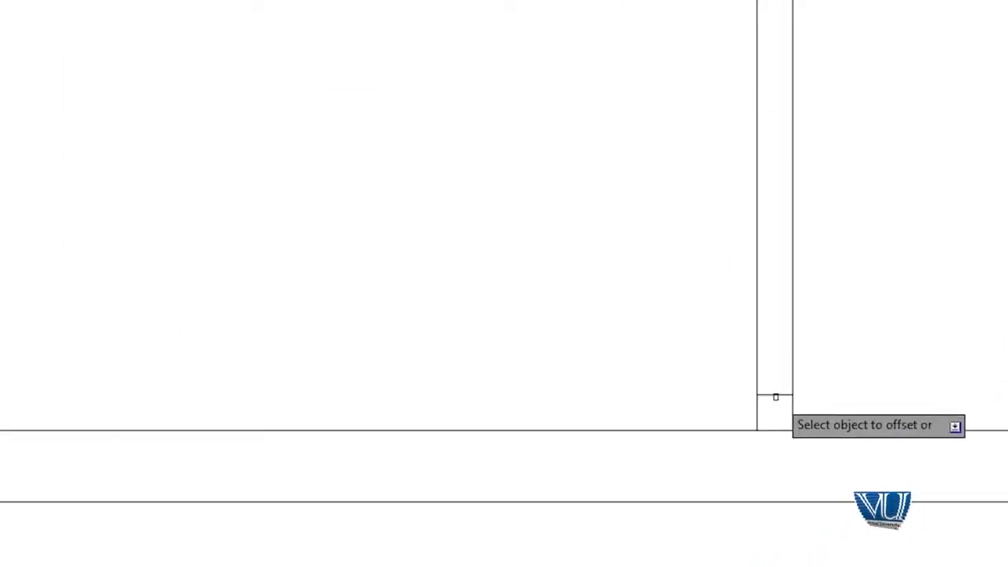
scroll(795, 307, "down", 3)
scroll(630, 212, "up", 3)
scroll(541, 394, "up", 1)
scroll(541, 395, "up", 2)
scroll(407, 270, "down", 1)
scroll(682, 180, "down", 2)
scroll(682, 181, "up", 2)
scroll(519, 243, "up", 2)
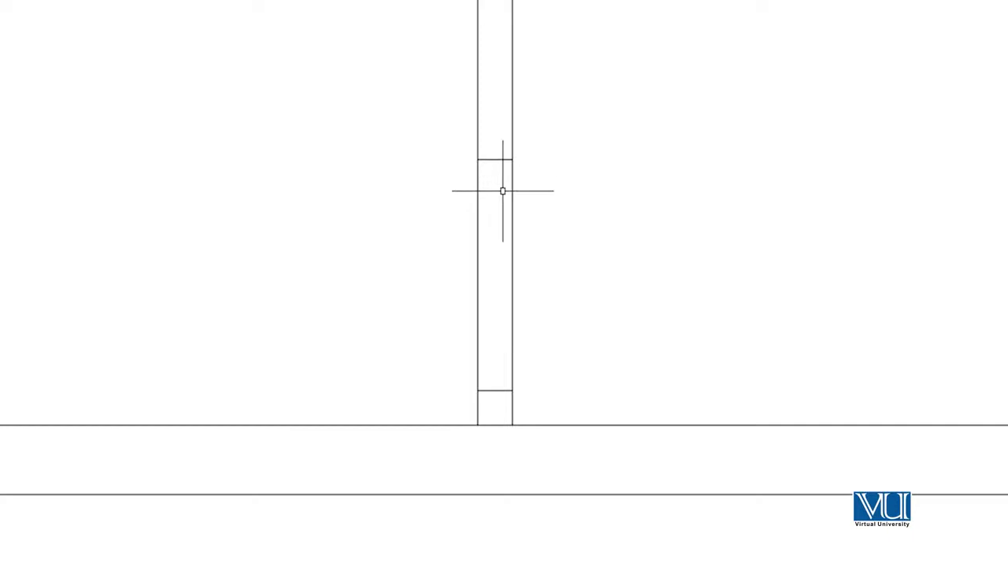
middle_click_drag(556, 459, 549, 396)
left_click(507, 274)
left_click(505, 403)
Step: Offset that new line 2'-6" to the right to mark the lower-wall opening
key("Return")
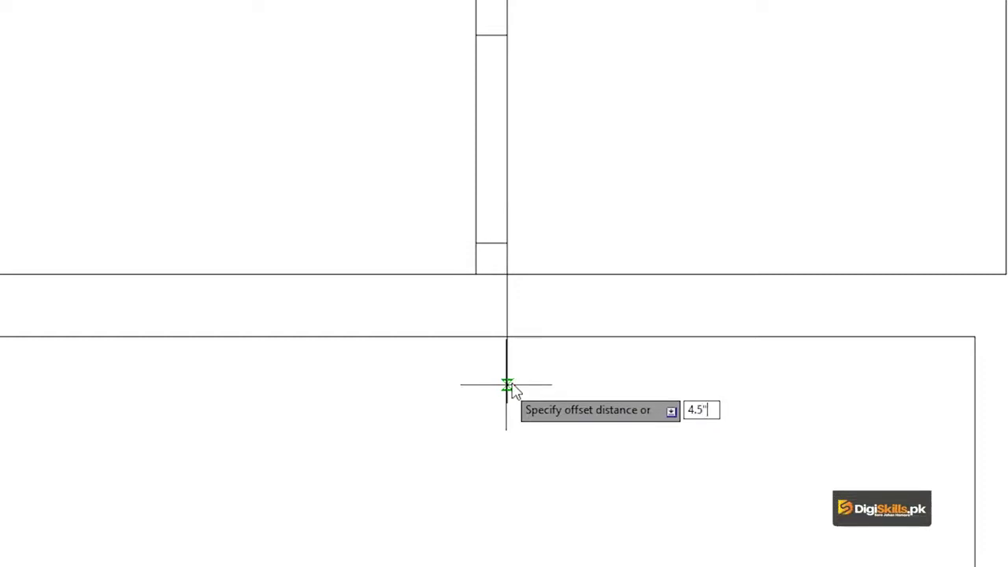
left_click(507, 324)
left_click(567, 318)
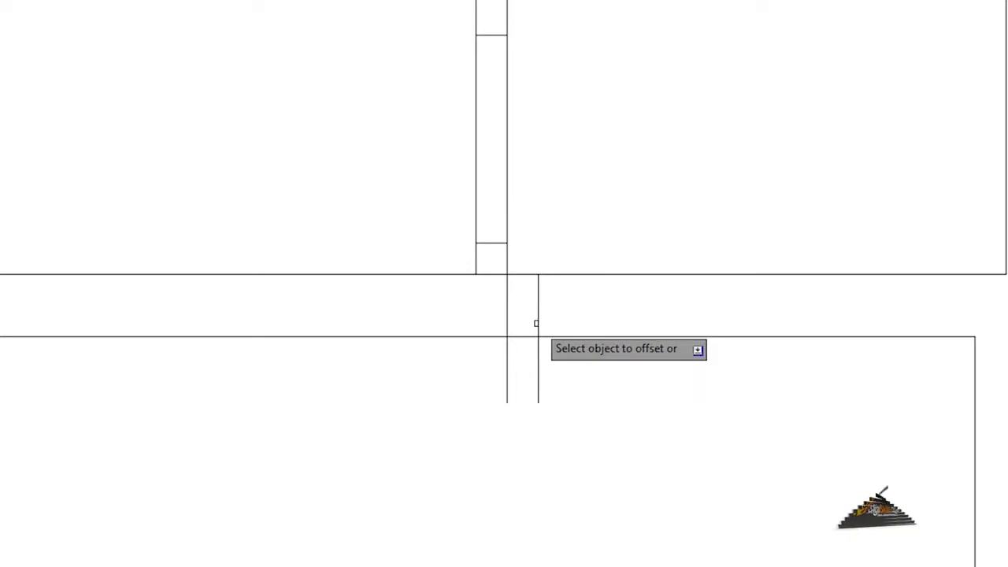
left_click(537, 324)
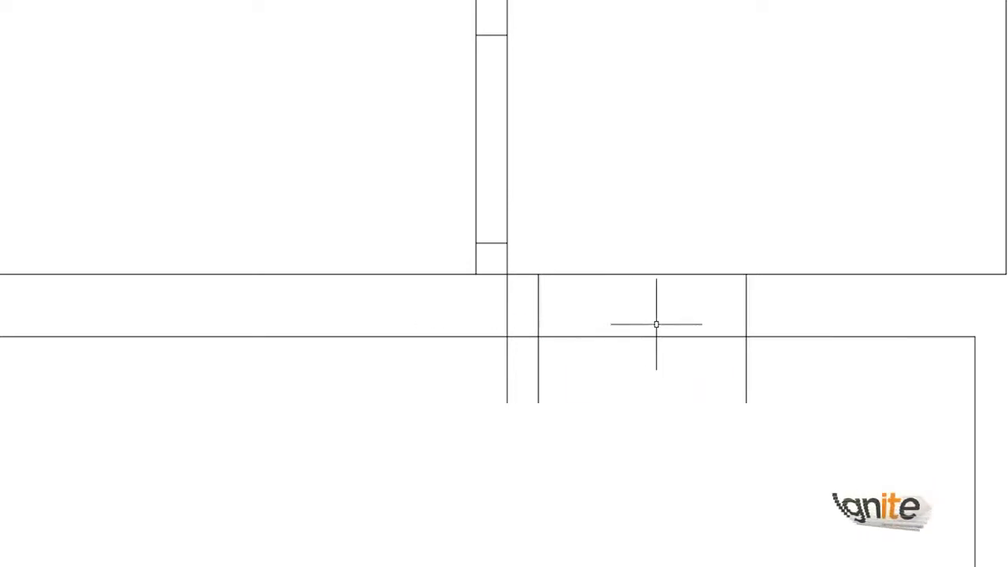
Step: Select the short cap lines in the wall gap and a wall segment, then clear the selection
left_click(495, 14)
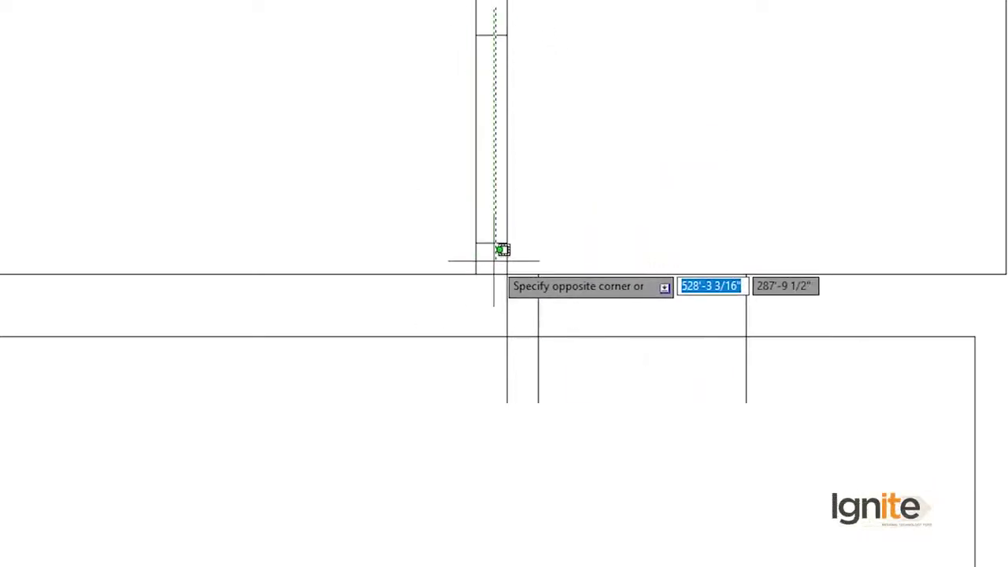
left_click(490, 249)
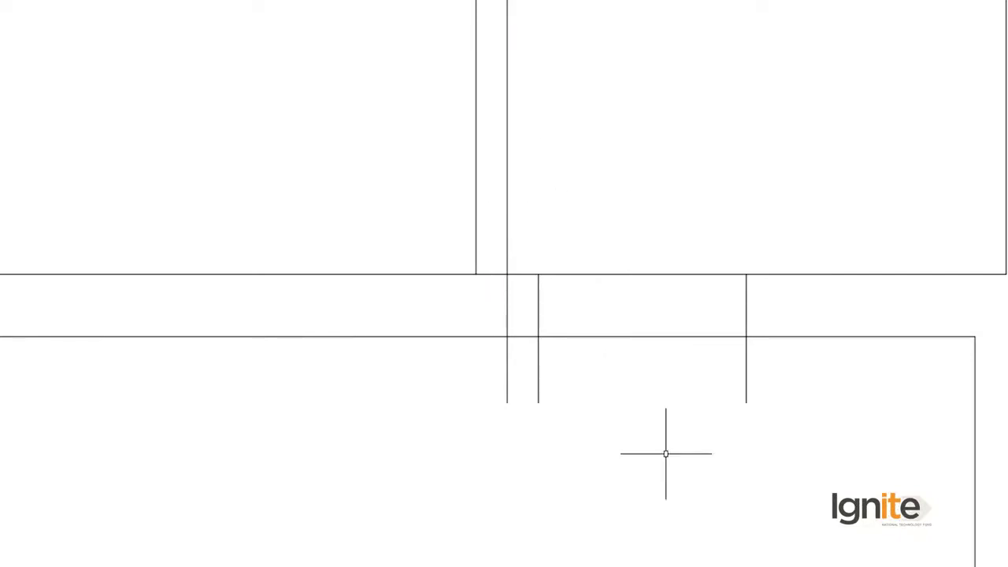
scroll(550, 418, "down", 4)
scroll(216, 477, "up", 4)
scroll(585, 92, "down", 2)
scroll(601, 220, "down", 2)
scroll(594, 231, "up", 3)
scroll(567, 243, "up", 2)
scroll(562, 242, "down", 2)
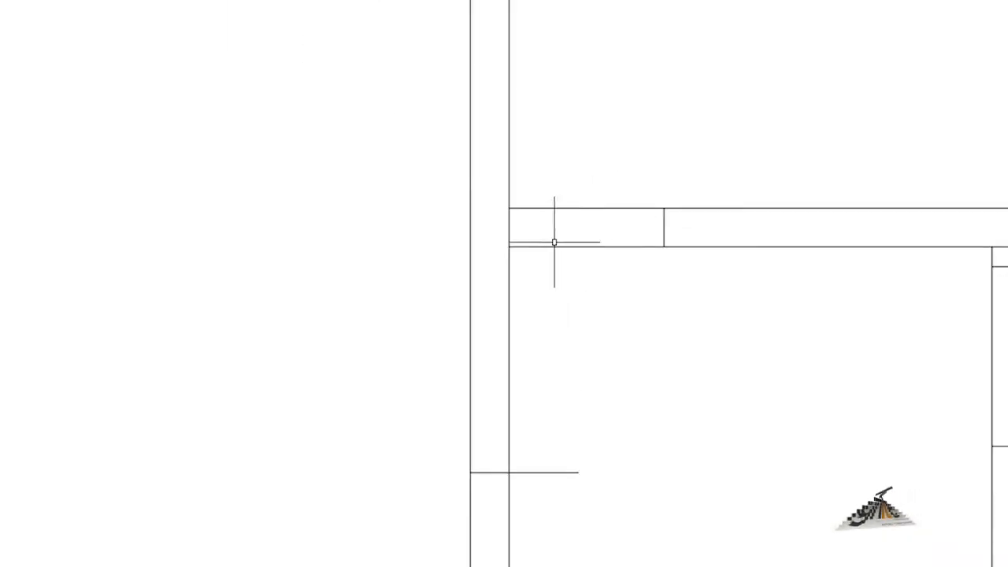
scroll(506, 227, "down", 2)
left_click(506, 225)
scroll(513, 225, "up", 2)
key("Escape")
Step: Select the vertical wall line with a window
scroll(433, 257, "up", 2)
scroll(661, 303, "up", 2)
left_click(871, 307)
left_click(741, 341)
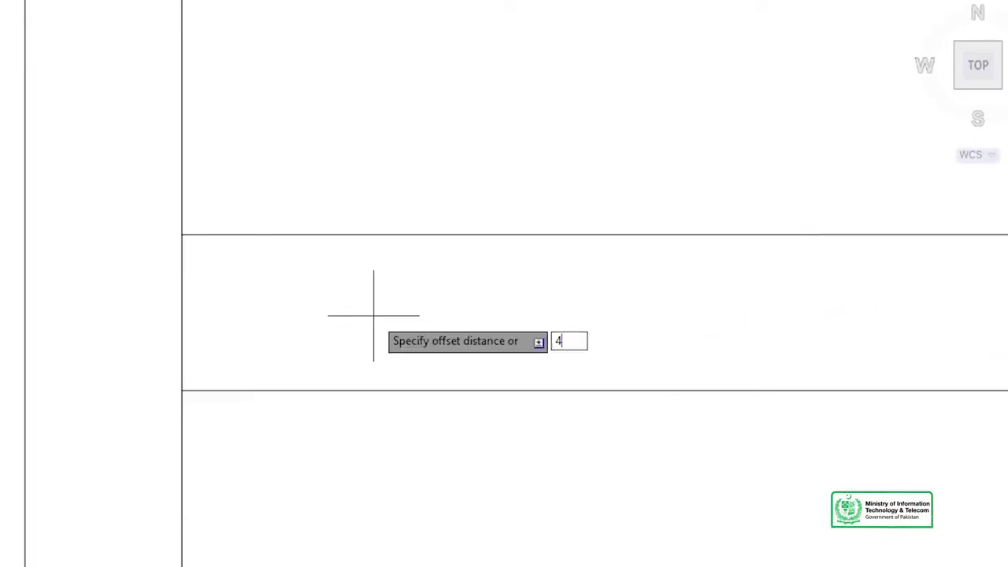
Step: Offset the vertical wall line 4.5, then 32, to mark another door opening
key("Return")
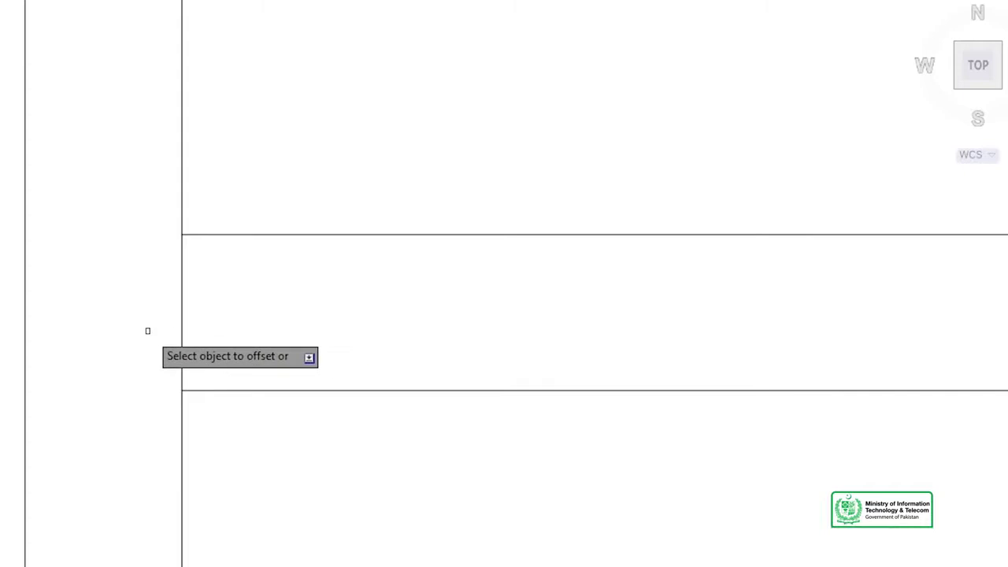
left_click(182, 333)
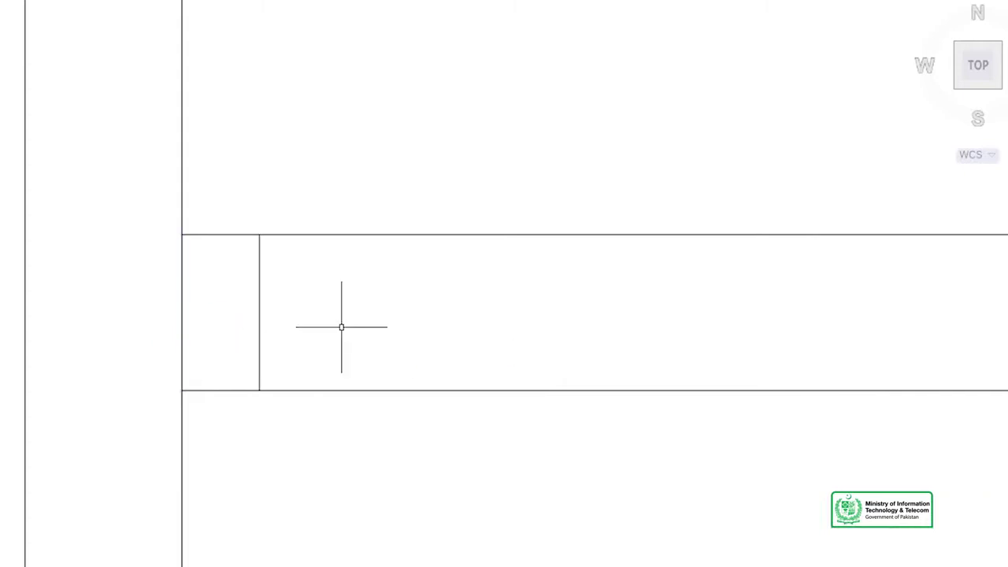
type("o")
key("Return")
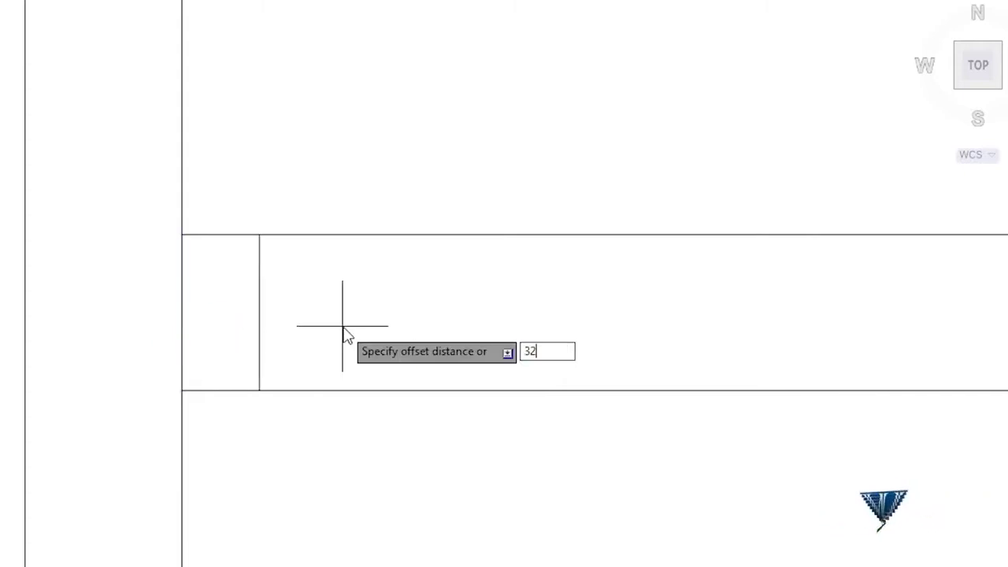
key("Return")
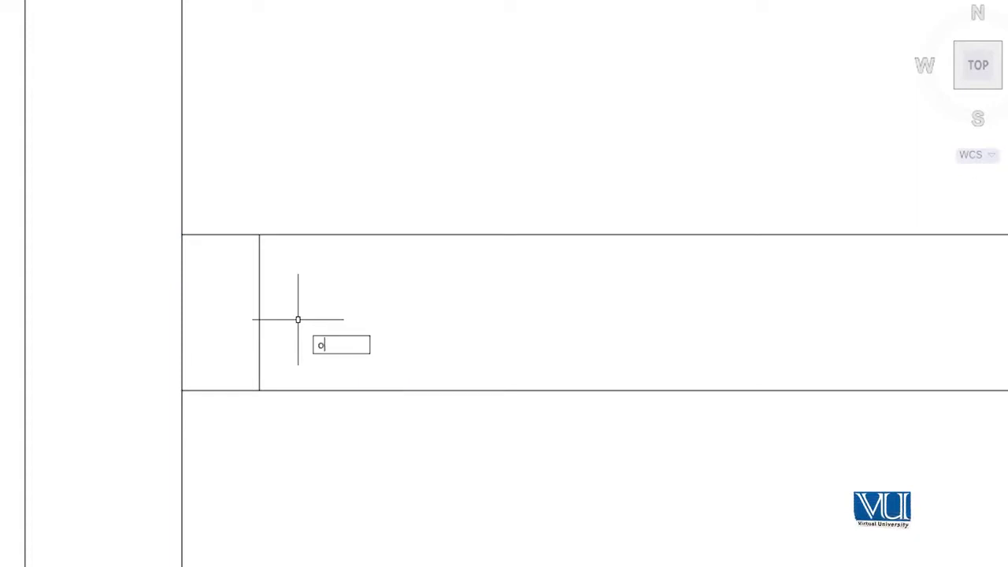
key("Return")
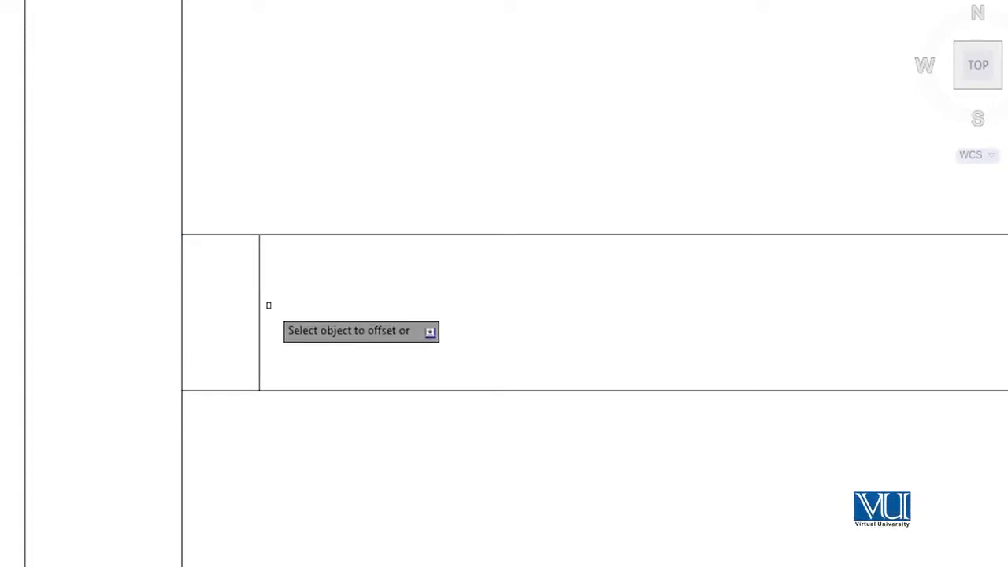
left_click(259, 305)
Step: Zoom to the stair-area wall junction and start the Trim command
scroll(396, 288, "down", 3)
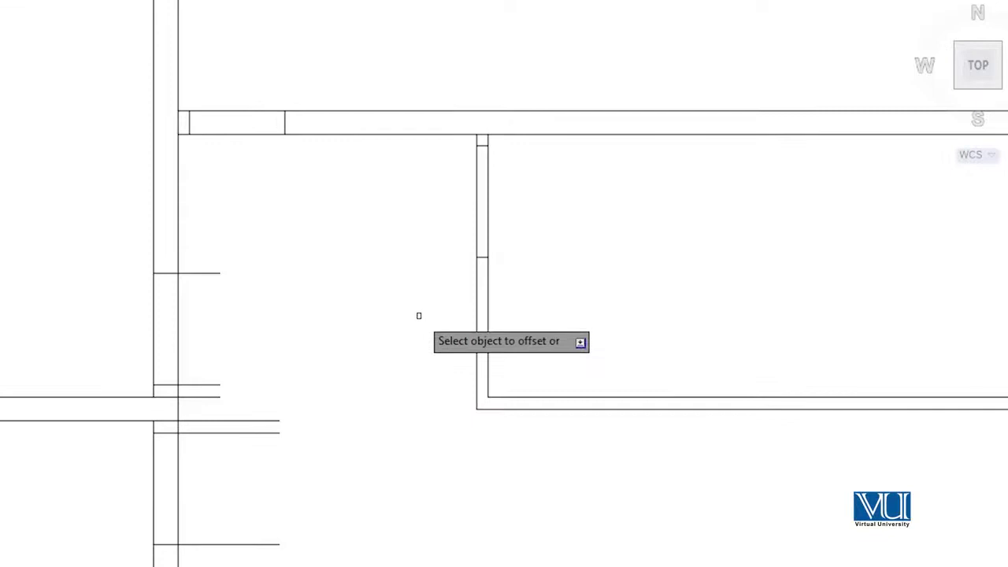
scroll(9, 300, "down", 2)
mouse_move(9, 299)
middle_mouse_down()
mouse_move(252, 221)
mouse_move(299, 396)
middle_mouse_up()
scroll(267, 244, "up", 3)
scroll(268, 243, "up", 3)
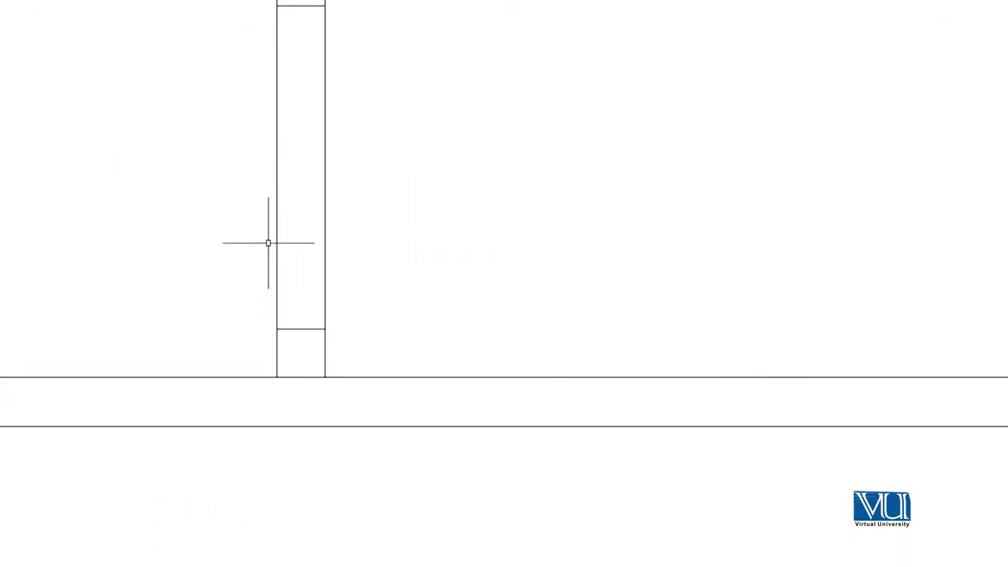
key("Return")
Step: Trim the overlapping wall lines at the first junction, the upper-right junction and the lower-wall opening
left_click(412, 150)
left_click(209, 171)
scroll(237, 216, "down", 4)
scroll(278, 320, "down", 2)
scroll(596, 83, "up", 3)
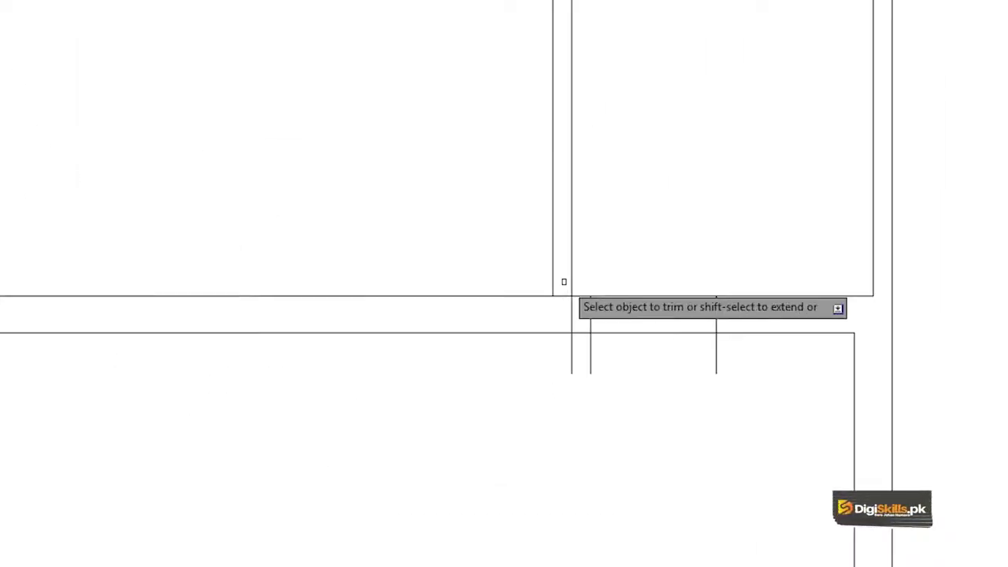
left_click(671, 264)
left_click(676, 305)
left_click(740, 346)
left_click(499, 377)
scroll(602, 428, "down", 3)
scroll(585, 506, "up", 2)
scroll(419, 402, "up", 1)
scroll(381, 302, "up", 1)
scroll(381, 302, "up", 2)
Step: Trim the wall lines between the opening ticks and the overlapping lines at the room junction
left_click(435, 227)
left_click(300, 258)
scroll(300, 257, "down", 3)
scroll(389, 289, "up", 3)
scroll(389, 289, "down", 3)
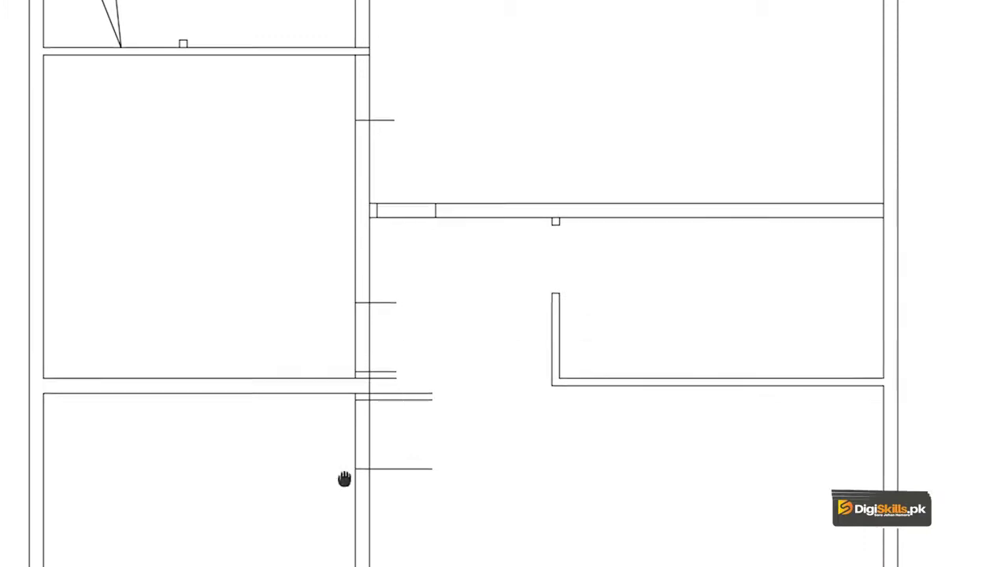
scroll(460, 304, "up", 3)
left_click(471, 225)
left_click(365, 217)
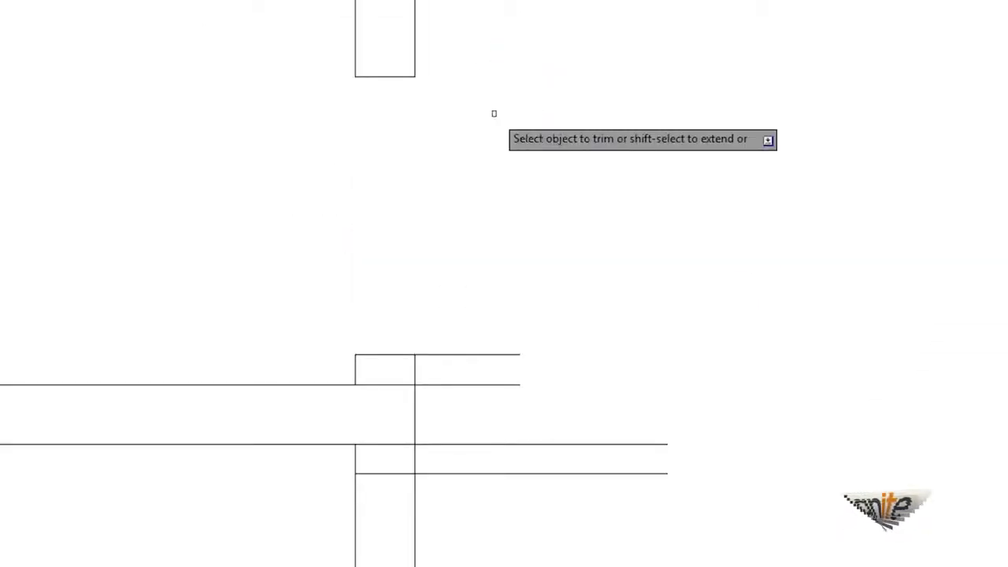
left_click(528, 287)
left_click(482, 397)
scroll(563, 383, "down", 3)
scroll(538, 375, "up", 3)
scroll(538, 376, "down", 3)
scroll(619, 247, "up", 3)
Step: Trim the two vertical wall lines and the overlapping lines at the next junction
left_click(565, 54)
left_click(667, 169)
left_click(662, 165)
left_click(289, 232)
left_click(614, 260)
left_click(583, 357)
Step: Clean up the right junction by trimming its two vertical lines and the short leftover lines
scroll(607, 318, "down", 3)
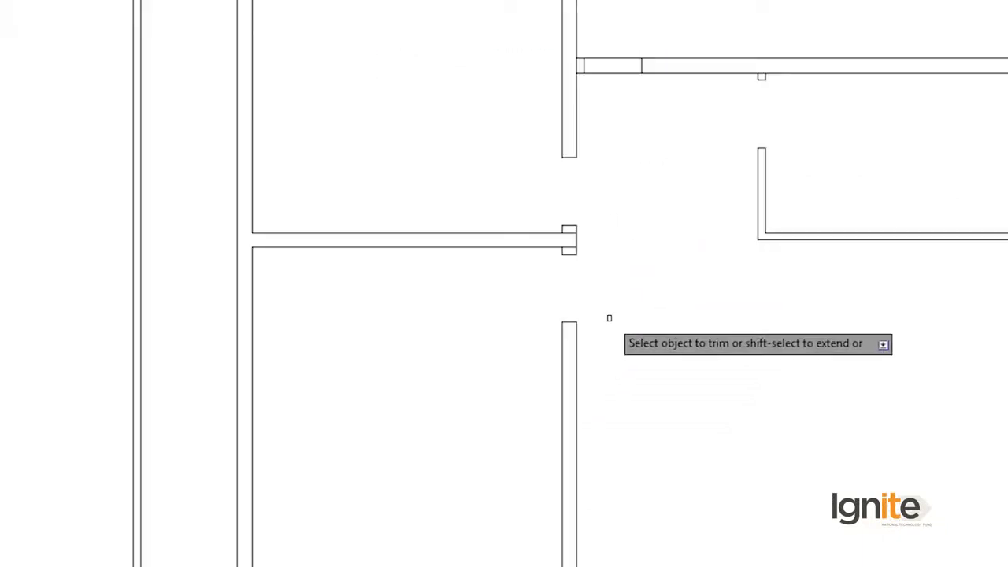
scroll(607, 317, "down", 3)
scroll(803, 338, "up", 3)
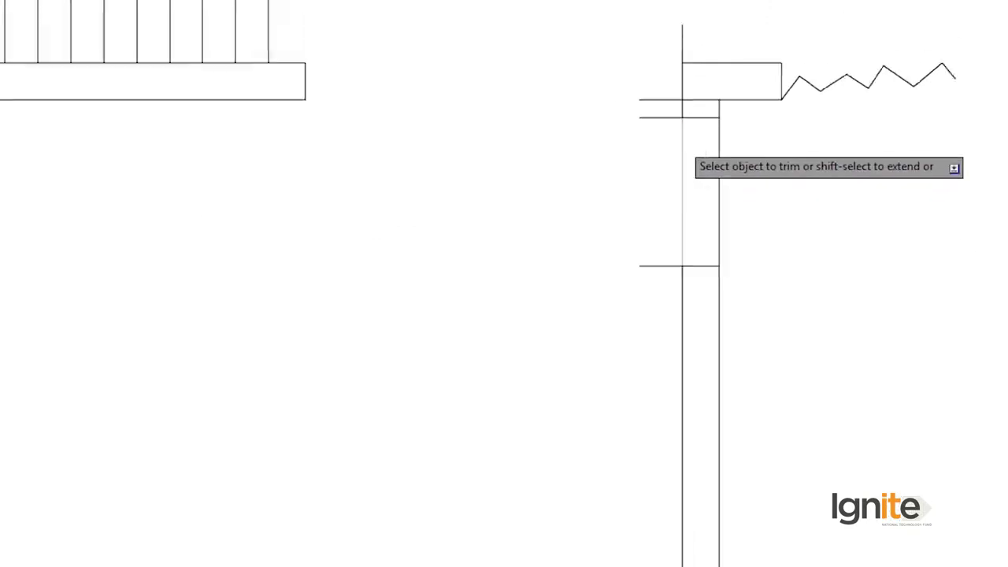
scroll(684, 140, "up", 2)
left_click(866, 168)
left_click(558, 224)
left_click(638, 31)
left_click(523, 265)
left_click(658, 277)
left_click(567, 449)
scroll(331, 299, "down", 3)
scroll(326, 40, "up", 2)
scroll(487, 93, "up", 2)
Step: Trim the vertical, short horizontal and short vertical lines at the next wall junction
middle_click_drag(487, 93, 487, 218)
left_click(537, 205)
left_click(441, 222)
left_click(399, 113)
left_click(392, 150)
left_click(403, 223)
left_click(387, 351)
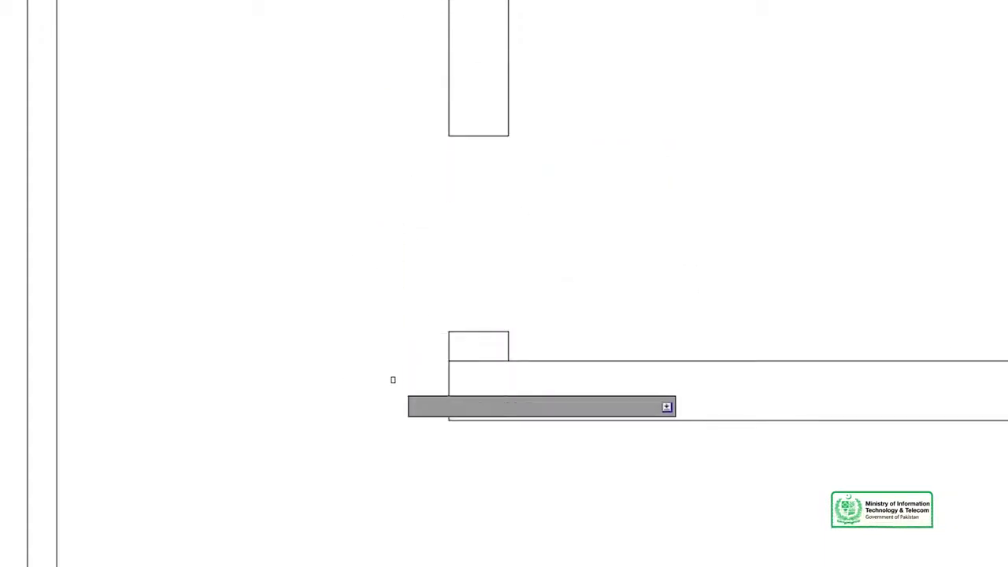
scroll(622, 345, "down", 2)
scroll(645, 334, "down", 2)
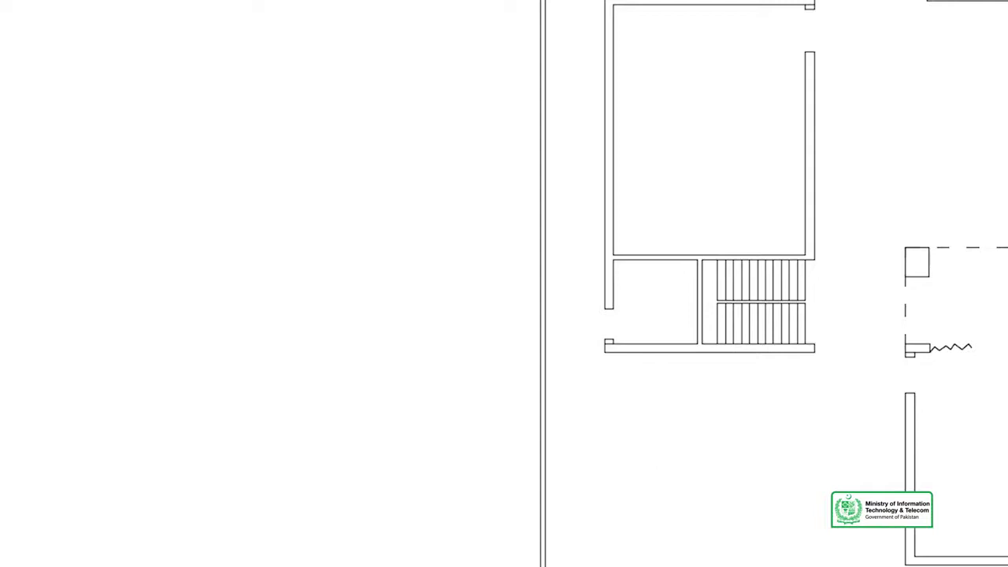
Step: Trim away the crossing wall lines at the next junction with a crossing window
middle_click_drag(646, 71, 561, 319)
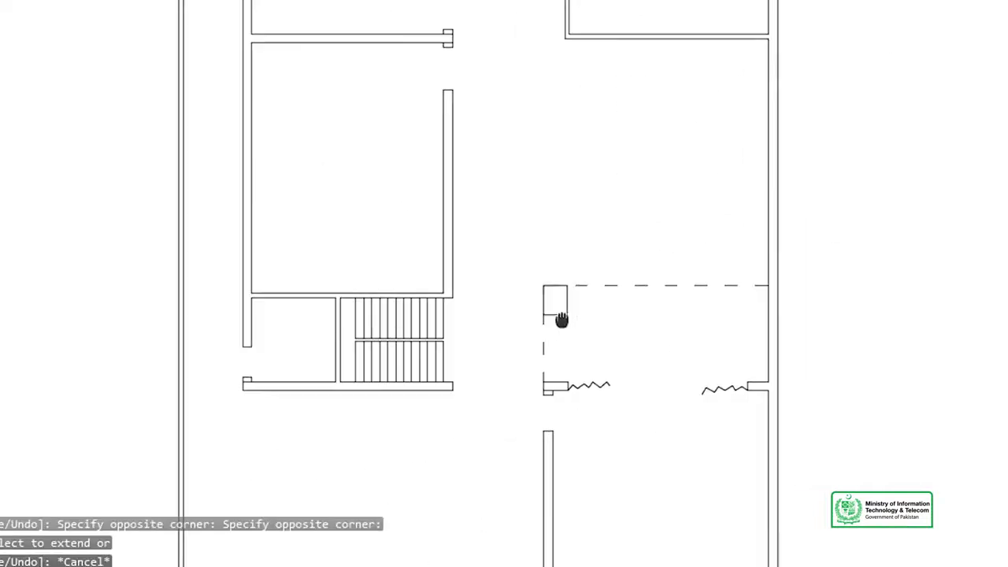
middle_click_drag(524, 60, 533, 202)
scroll(468, 15, "up", 6)
mouse_move(468, 225)
middle_mouse_down()
mouse_move(441, 113)
mouse_move(406, 335)
middle_mouse_up()
scroll(407, 334, "up", 1)
type("tr")
key("Return")
left_click(473, 176)
left_click(412, 304)
Step: Zoom around the trimmed junction and select its wall line to check it
scroll(476, 361, "down", 8)
scroll(520, 268, "up", 2)
scroll(522, 213, "up", 6)
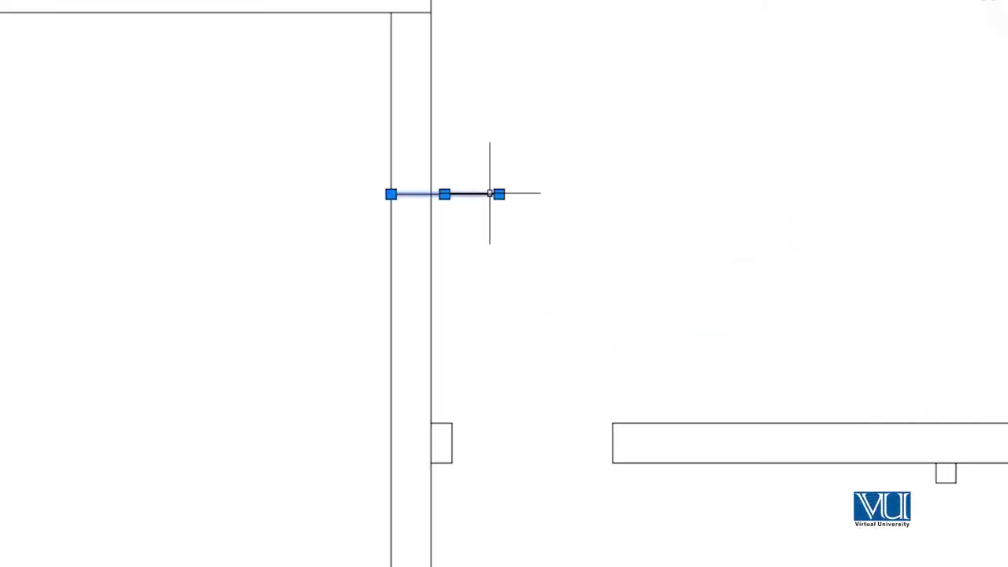
scroll(319, 211, "down", 5)
scroll(389, 296, "up", 2)
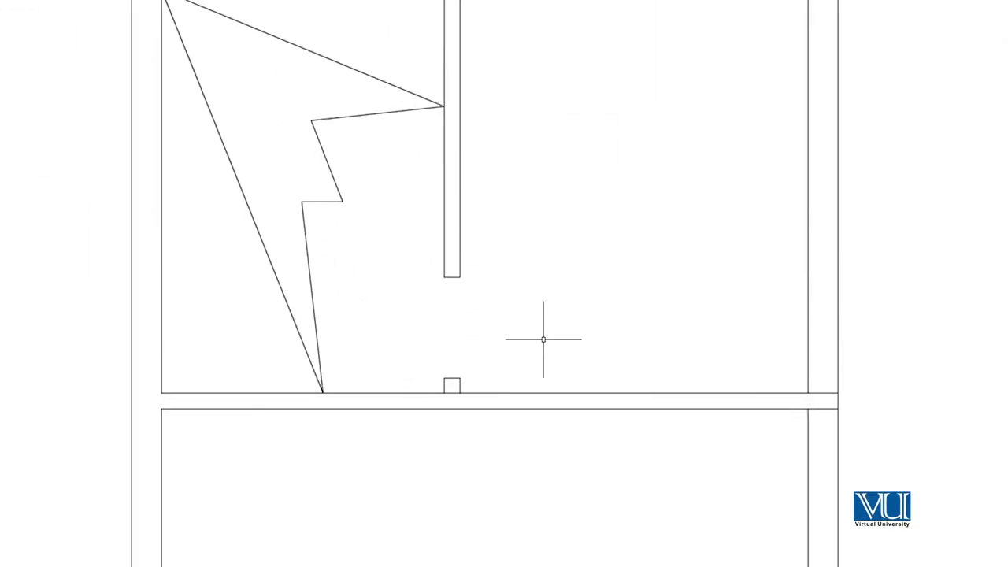
scroll(543, 340, "down", 3)
scroll(873, 176, "up", 3)
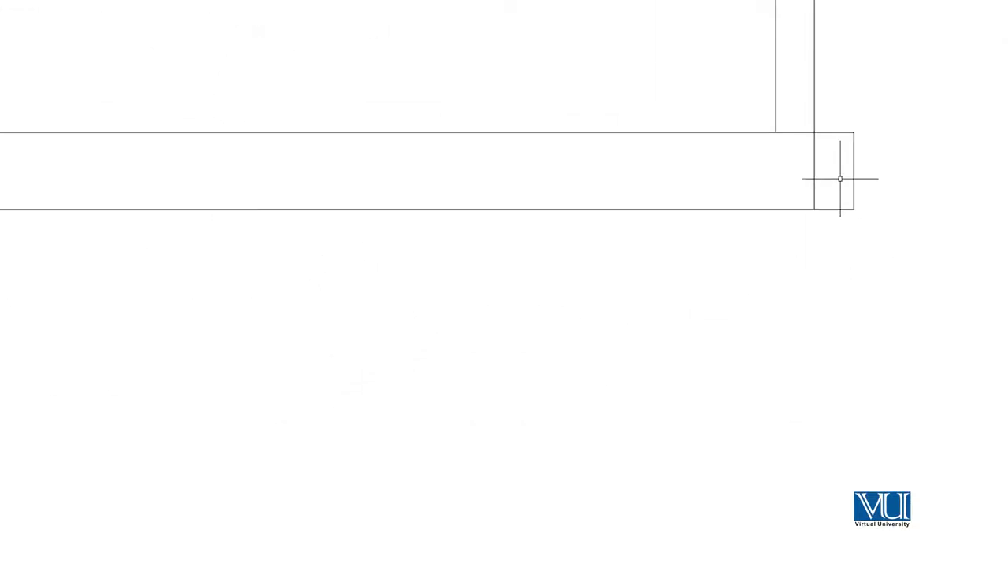
left_click(816, 177)
Step: Window-select the lower wall line to inspect the result
scroll(835, 185, "down", 3)
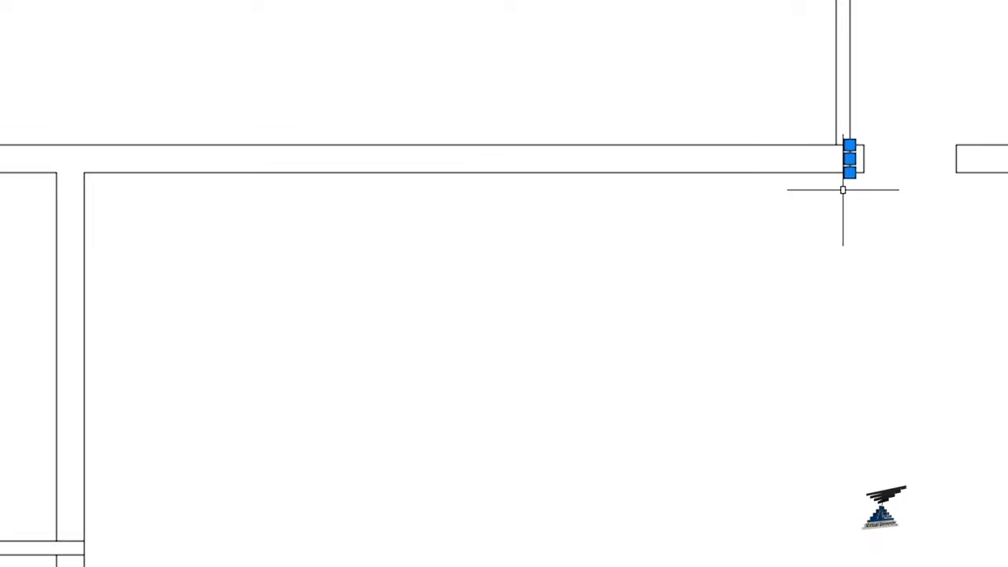
scroll(560, 317, "up", 3)
scroll(745, 400, "down", 2)
scroll(753, 409, "down", 3)
scroll(761, 407, "up", 4)
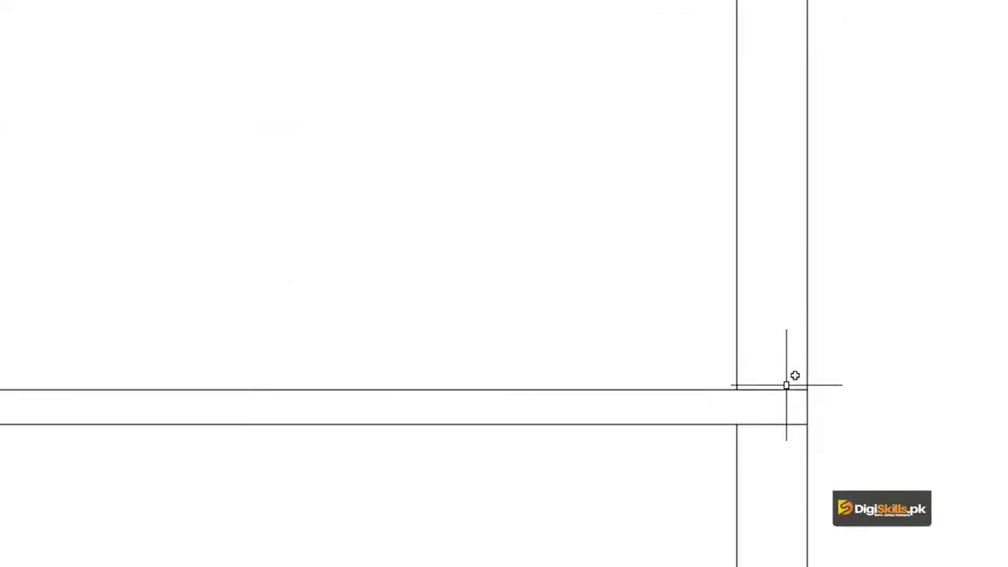
left_click(771, 429)
left_click(772, 421)
Step: Select the lower wall line at the wall end and the small wall rectangle
scroll(749, 536, "down", 4)
scroll(640, 242, "up", 3)
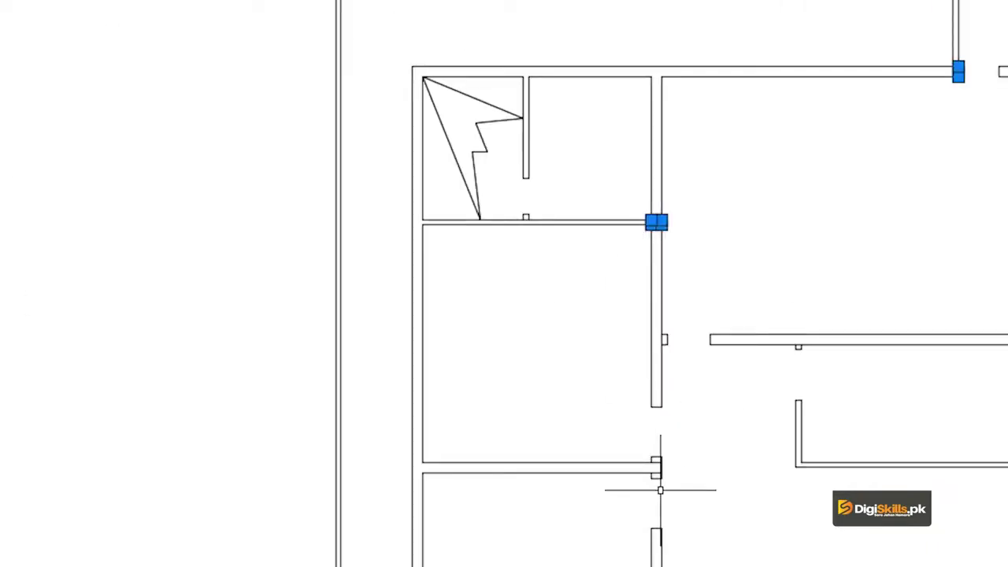
scroll(660, 490, "up", 5)
middle_click_drag(646, 441, 486, 173)
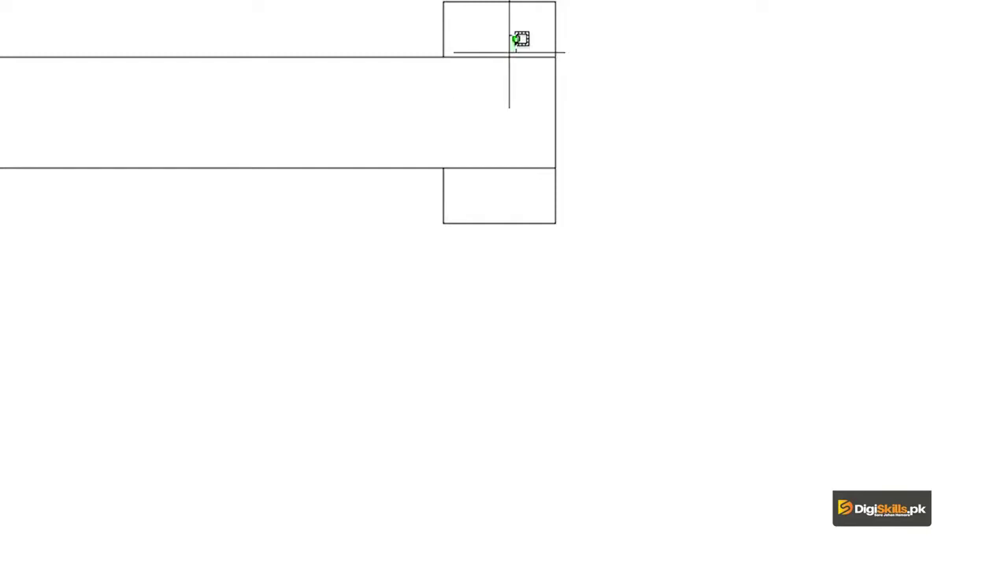
left_click(501, 153)
left_click(475, 211)
scroll(475, 211, "down", 4)
scroll(315, 535, "down", 2)
scroll(354, 193, "up", 2)
scroll(298, 304, "up", 5)
left_click(155, 296)
left_click(133, 367)
Step: Select the small wall piece near the stair opening and the rectangle's top edge
scroll(157, 386, "down", 4)
middle_click_drag(761, 229, 684, 472)
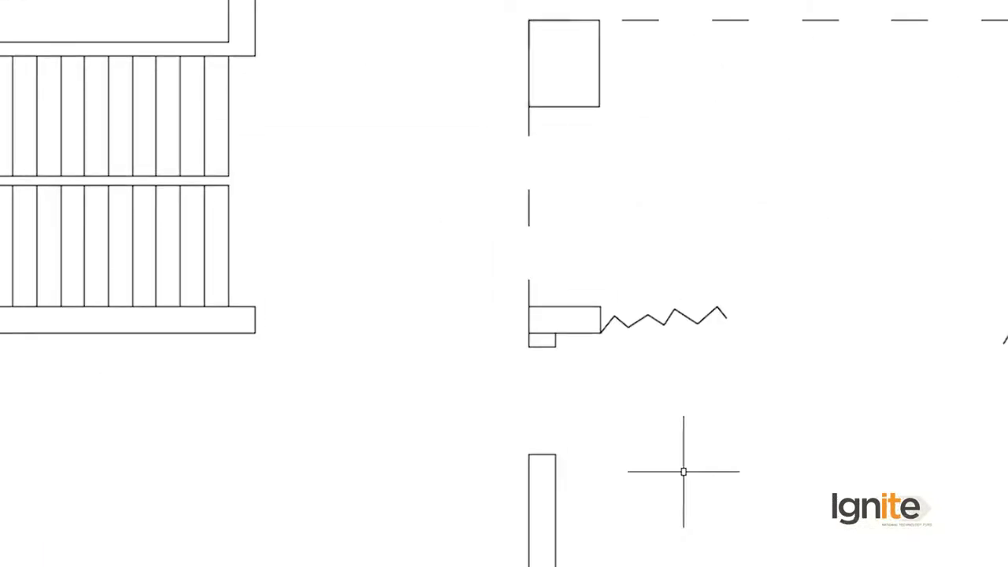
scroll(555, 335, "up", 5)
left_click(443, 257)
left_click(402, 322)
scroll(402, 319, "down", 5)
mouse_move(735, 173)
middle_mouse_down()
mouse_move(708, 518)
mouse_move(667, 540)
middle_mouse_up()
middle_click_drag(130, 324, 103, 250)
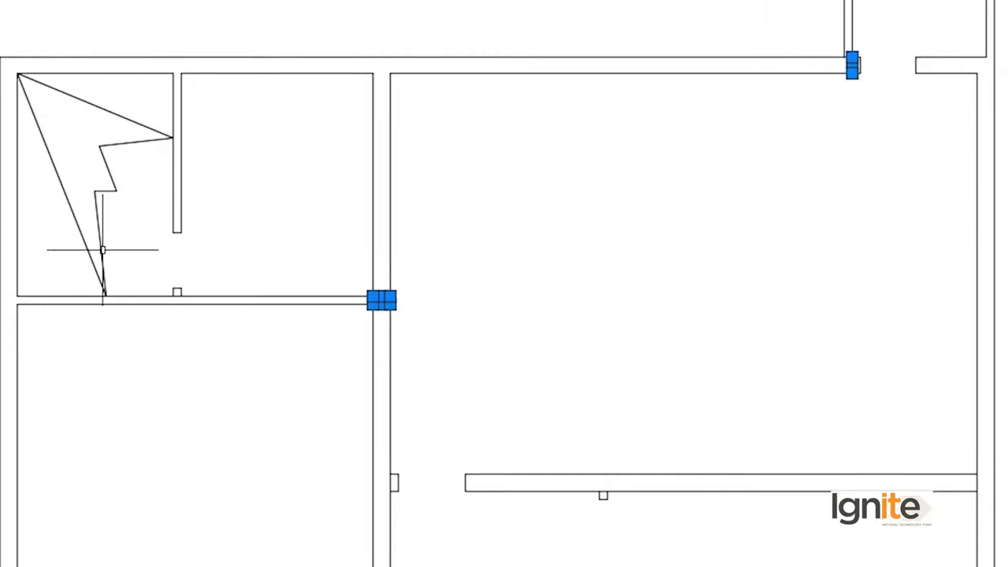
scroll(448, 477, "up", 2)
scroll(530, 360, "up", 4)
left_click(759, 118)
left_click(745, 149)
Step: Survey the wall with the small rectangle and other areas of the plan
scroll(734, 141, "down", 6)
middle_click_drag(724, 144, 716, 358)
scroll(266, 160, "up", 4)
scroll(338, 174, "up", 4)
middle_click_drag(338, 173, 345, 277)
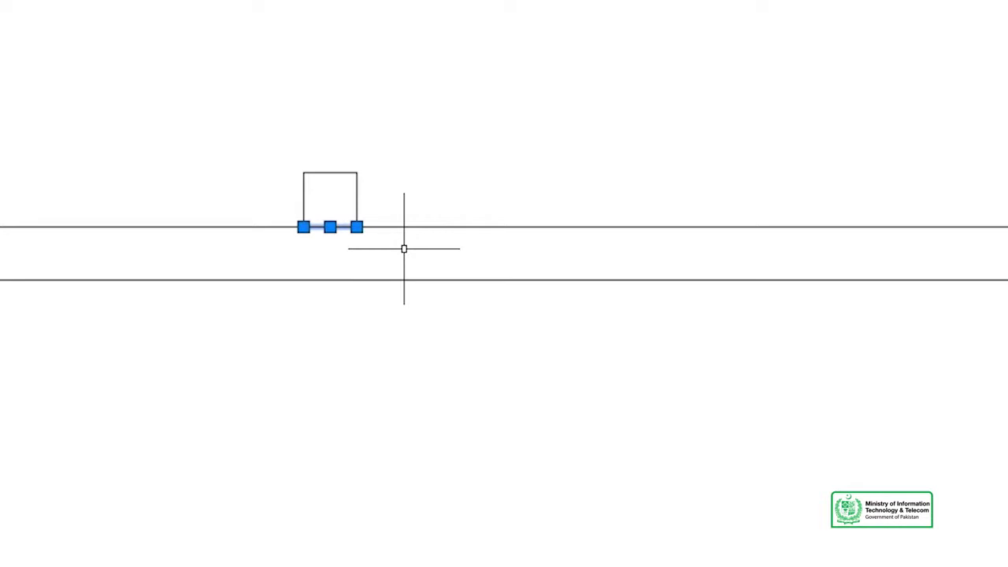
scroll(403, 252, "down", 8)
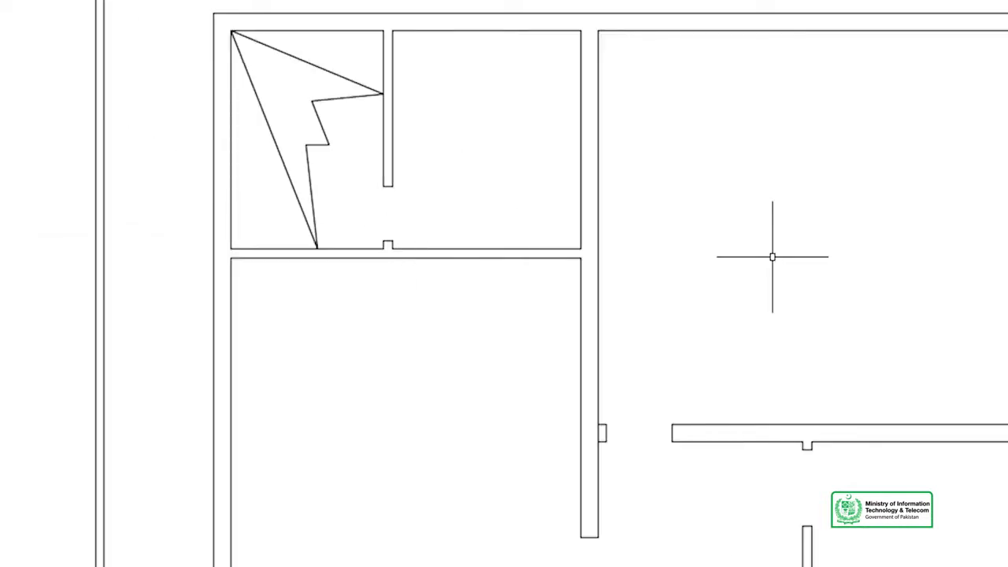
middle_click_drag(990, 165, 642, 527)
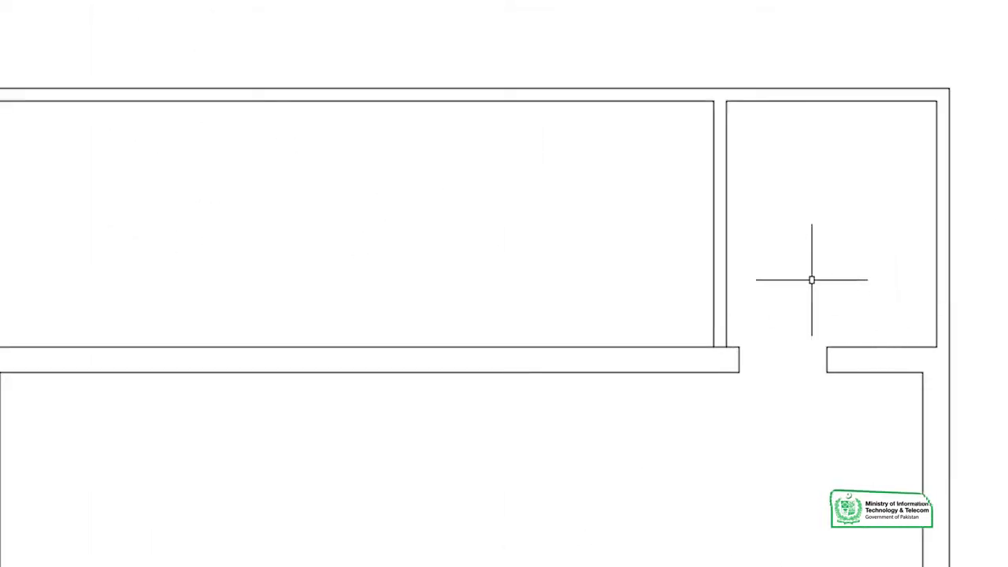
scroll(826, 325, "down", 2)
middle_click_drag(826, 325, 418, 468)
scroll(419, 468, "up", 4)
scroll(501, 458, "down", 2)
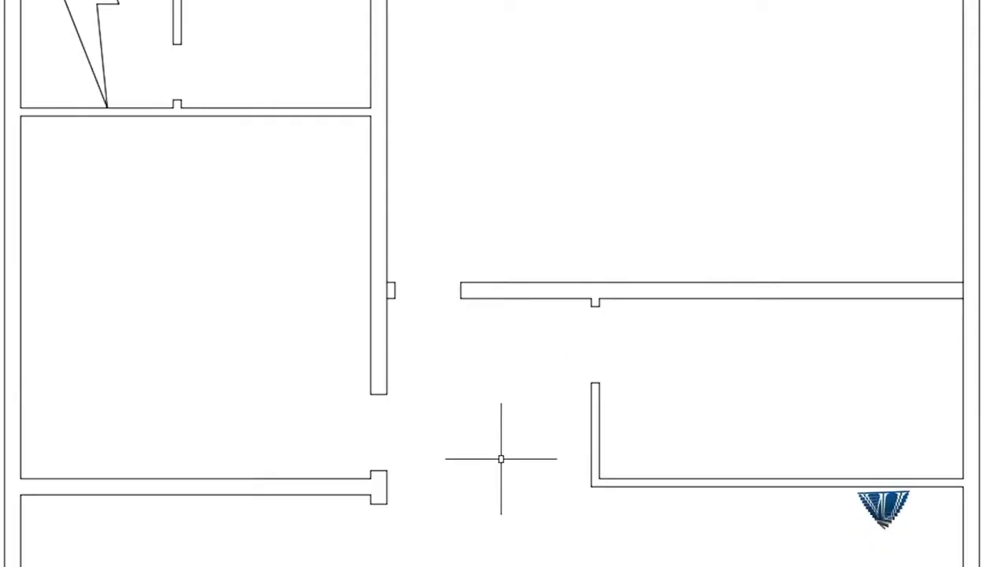
Step: Bring the stairs, break lines and the enlarged wall corner into view
middle_click_drag(485, 559, 448, 401)
middle_click_drag(448, 472, 452, 349)
middle_click_drag(472, 551, 417, 166)
middle_click_drag(551, 394, 433, 292)
scroll(487, 556, "up", 2)
middle_click_drag(487, 556, 395, 455)
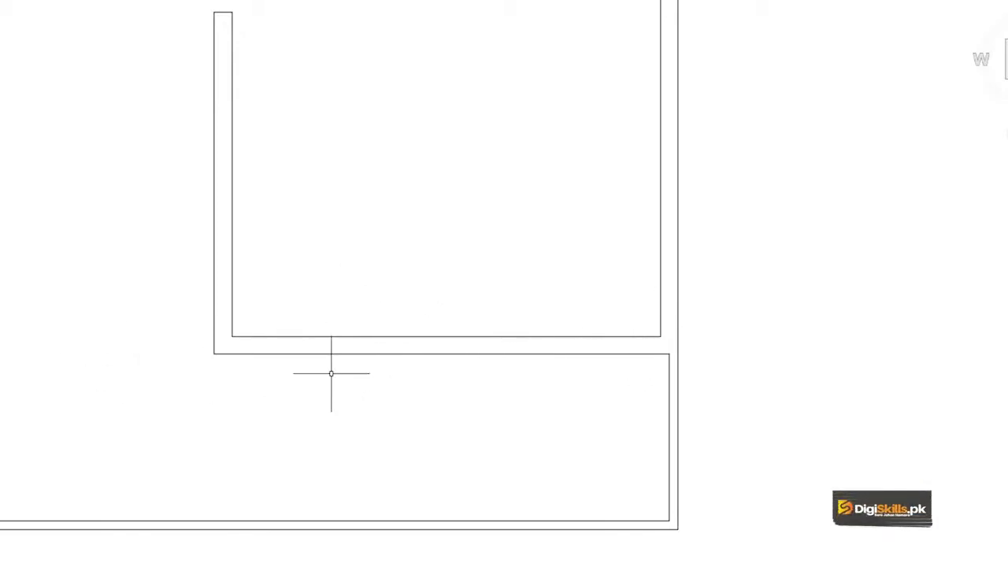
Step: Draw two vertical jamb lines across the horizontal wall between the rooms
key("Return")
left_click(283, 290)
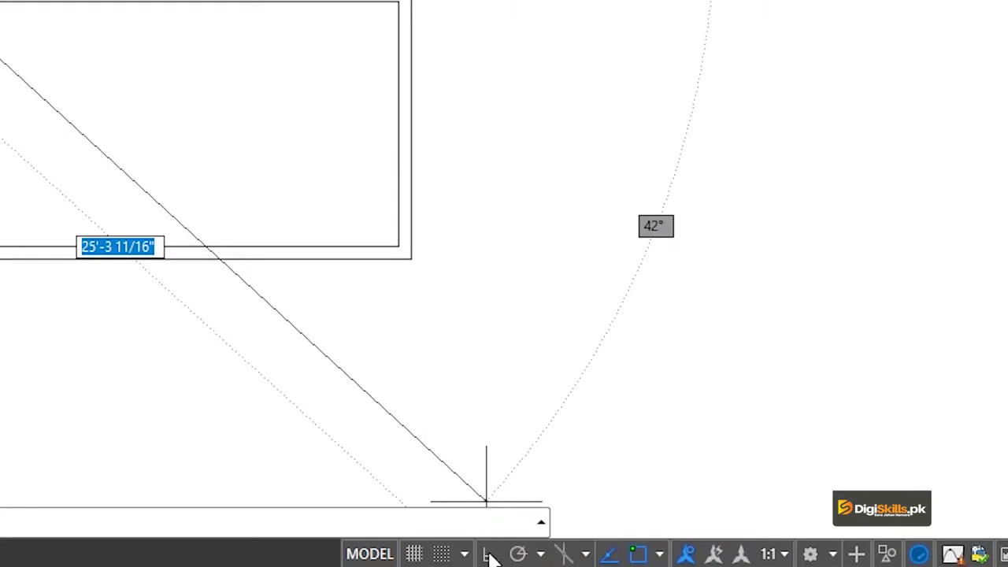
left_click(264, 360)
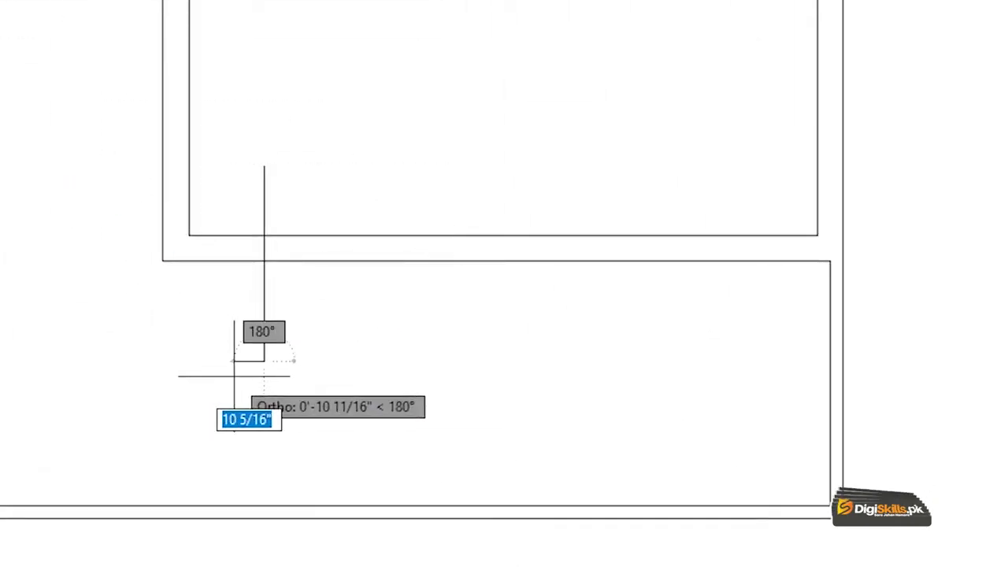
key("BackSpace")
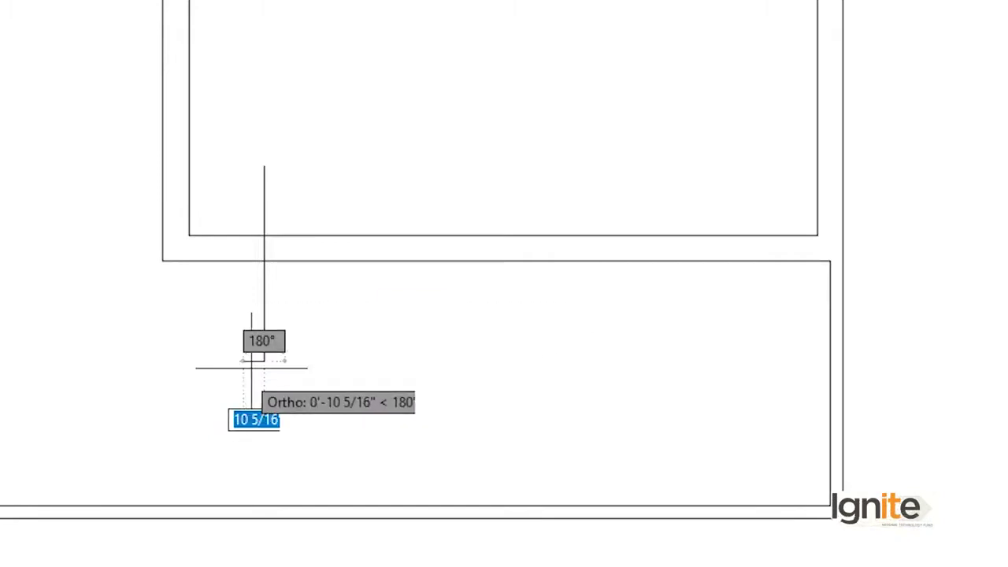
key("Escape")
key("space")
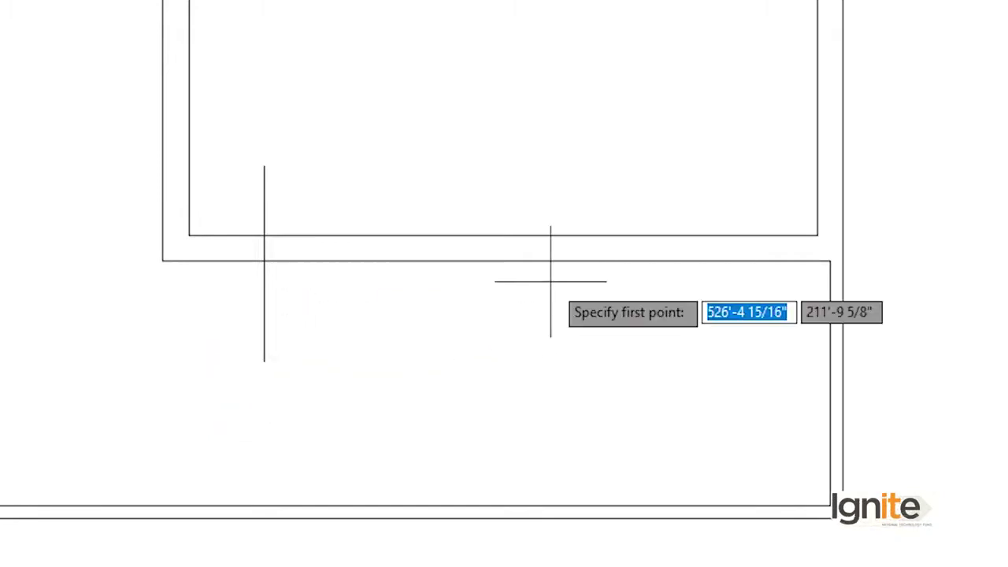
left_click(656, 139)
left_click(619, 370)
key("Escape")
Step: Trim the wall lines between the jambs and the jamb lines' leftover ends
type("tr")
key("space")
left_click_drag(533, 245, 355, 396)
left_click(310, 139)
left_click(226, 171)
left_click(352, 331)
left_click(198, 374)
left_click(681, 314)
left_click(644, 329)
left_click(653, 202)
Step: Start a distance measurement and pan over the pillar rectangle and stair area
scroll(619, 276, "down", 2)
scroll(219, 160, "down", 2)
middle_click_drag(219, 160, 404, 355)
middle_click_drag(69, 61, 250, 184)
scroll(252, 184, "up", 3)
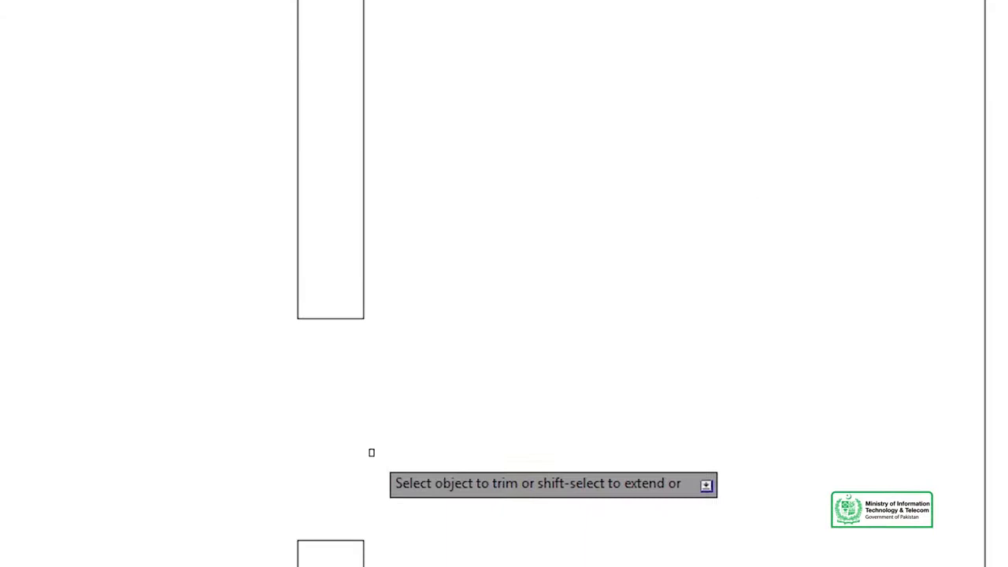
middle_click_drag(387, 317, 386, 255)
scroll(386, 256, "down", 1)
type("i")
key("Return")
scroll(418, 349, "down", 2)
mouse_move(473, 348)
middle_mouse_down()
mouse_move(370, 231)
mouse_move(349, 308)
middle_mouse_up()
scroll(365, 301, "down", 1)
scroll(349, 308, "up", 1)
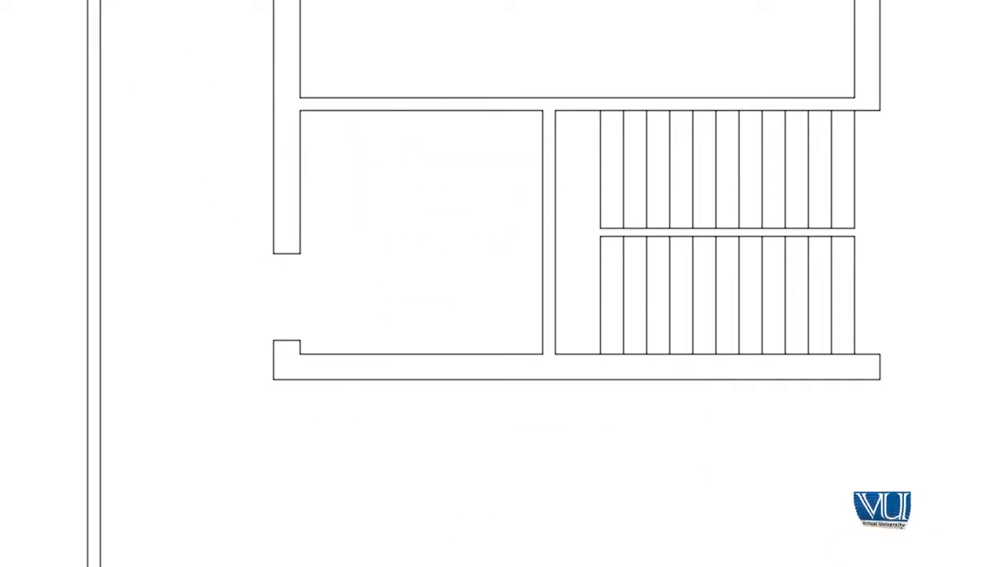
Step: Draw two horizontal cut lines across the left wall of the room beside the stairs
middle_click_drag(268, 563, 263, 403)
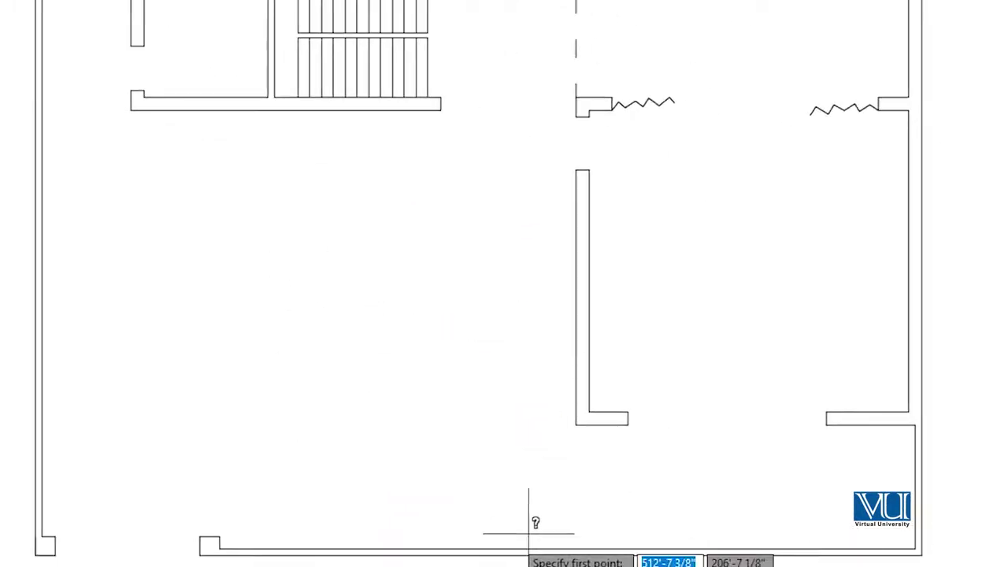
scroll(102, 169, "up", 3)
scroll(47, 315, "up", 2)
middle_click_drag(18, 380, 253, 326)
scroll(281, 315, "up", 2)
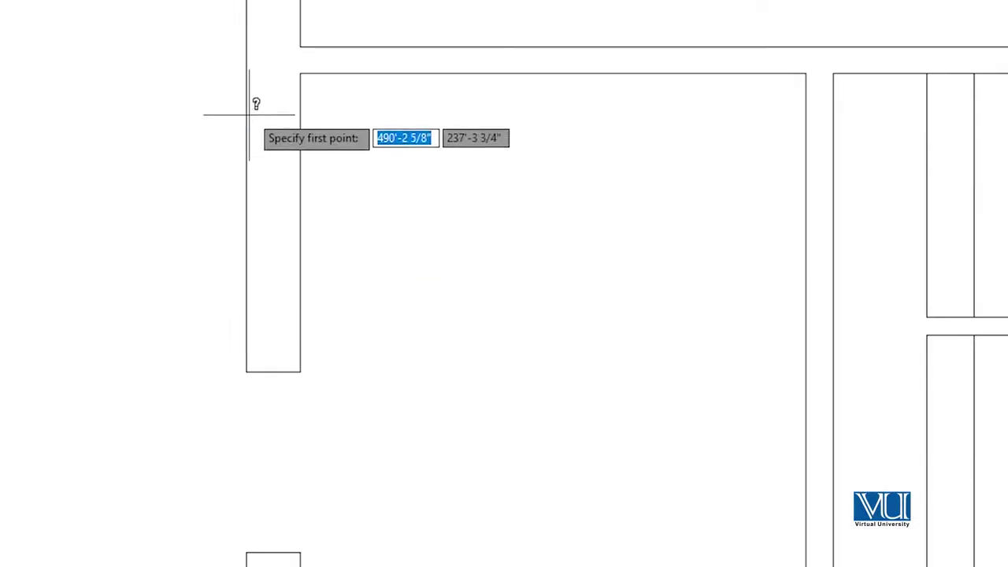
left_click(300, 73)
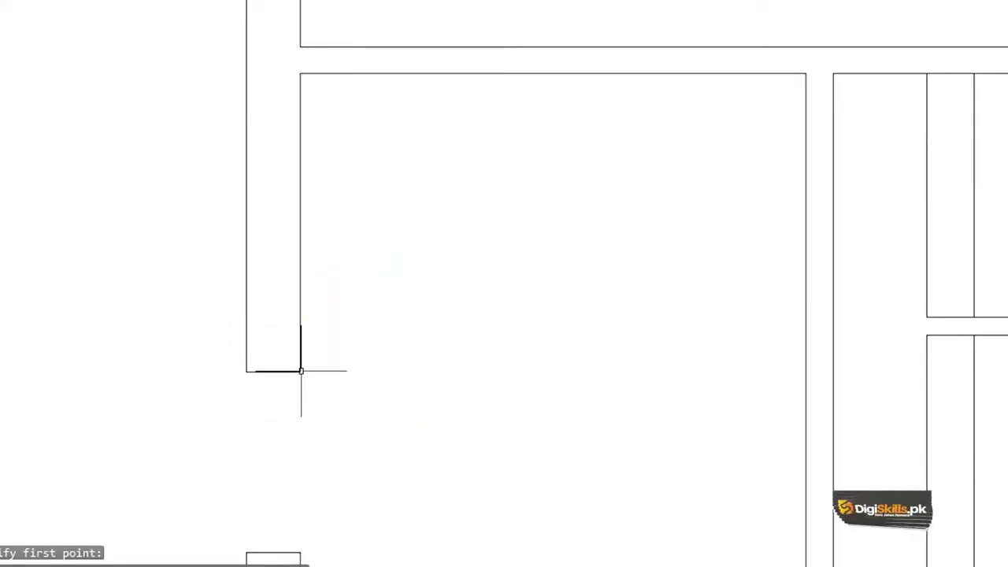
left_click(215, 144)
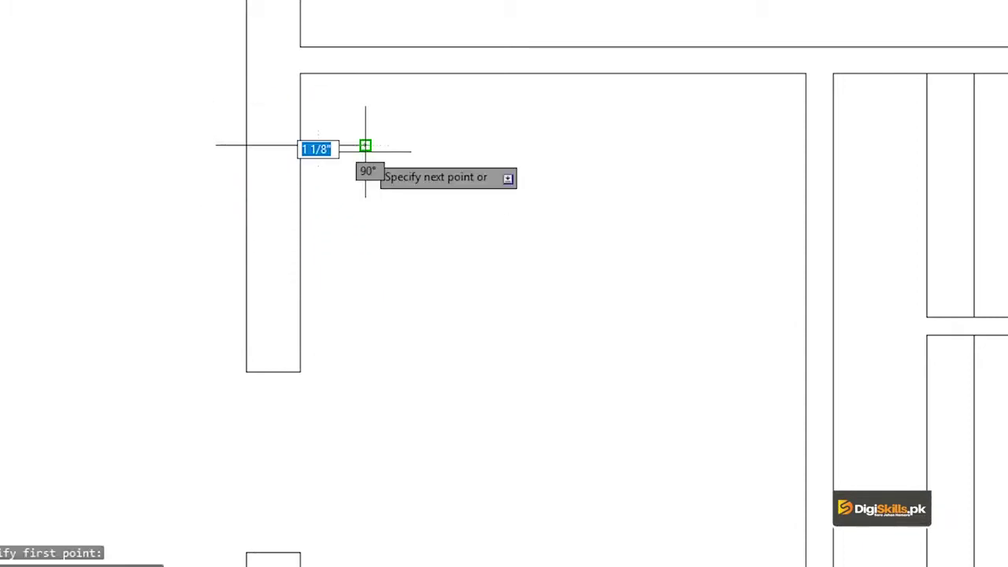
left_click(365, 145)
key("Return")
key("Return")
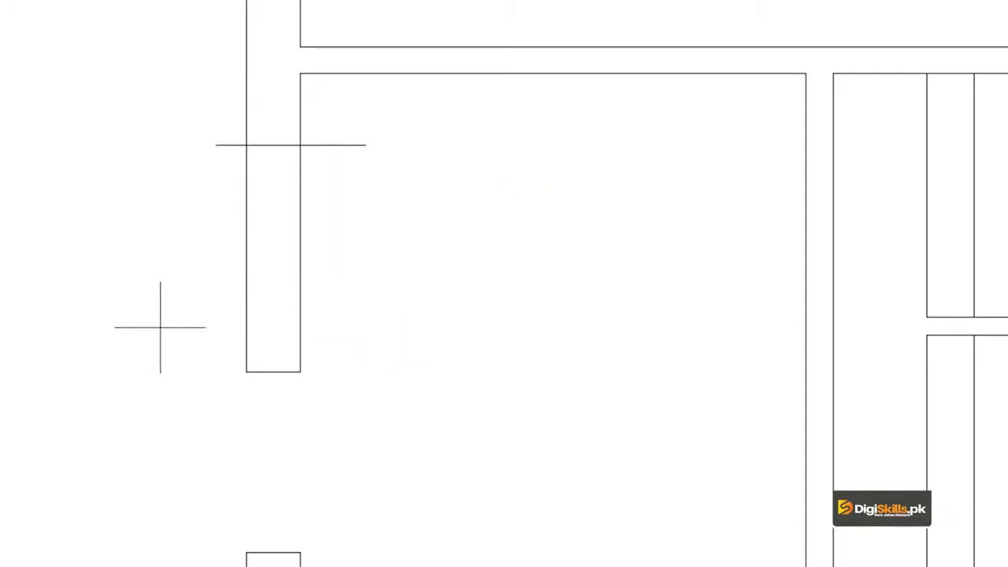
left_click(370, 322)
Step: Trim the wall lines between the cut lines and the cut lines' outer parts
type("r")
key("Return")
key("Return")
left_click(354, 238)
left_click(110, 285)
left_click(372, 287)
left_click(297, 378)
left_click(187, 286)
left_click(173, 376)
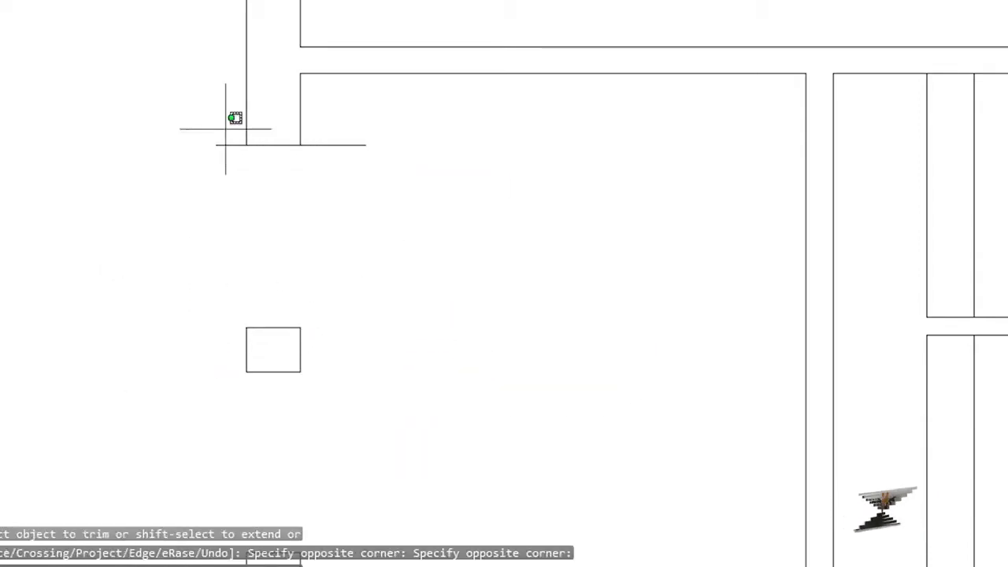
scroll(342, 221, "down", 3)
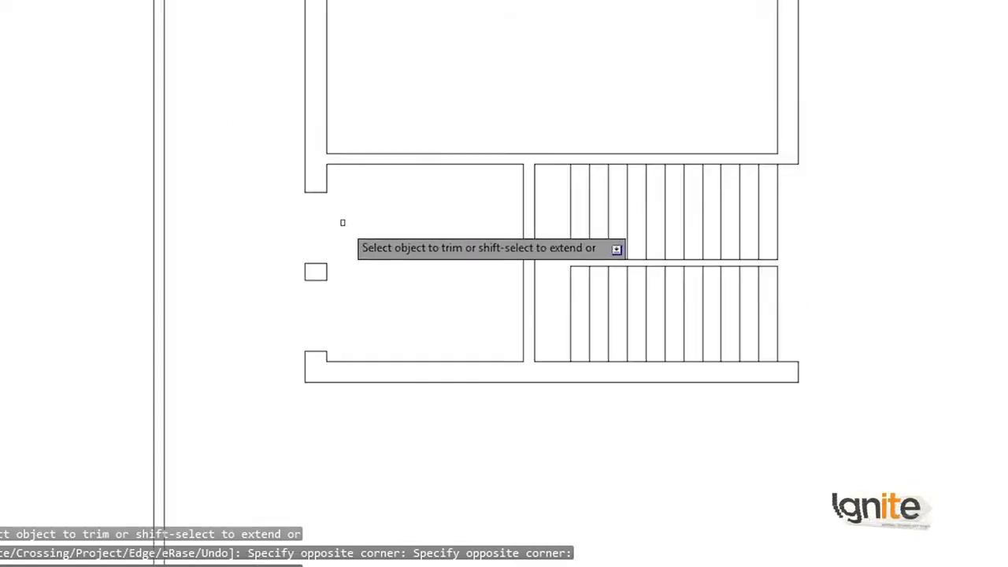
middle_click_drag(344, 215, 263, 355)
Step: Start a cut line at the room's left wall and trim wall pieces between the cut lines
scroll(195, 185, "down", 1)
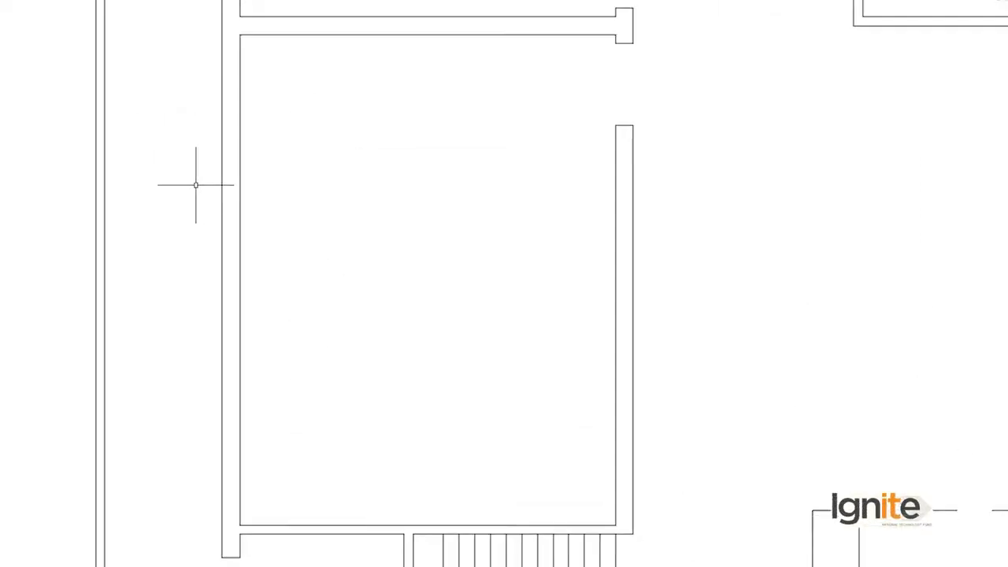
key("Return")
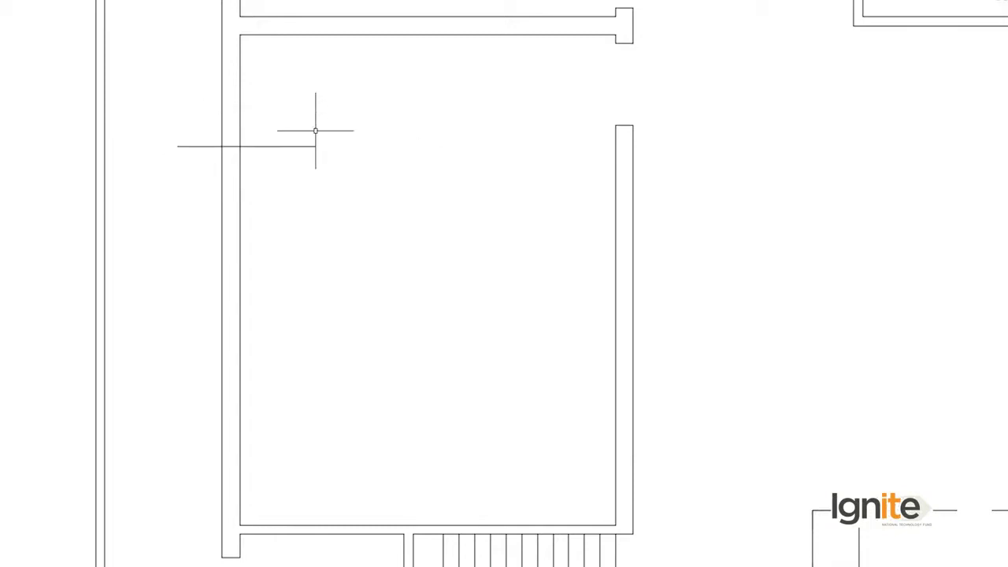
left_click(160, 426)
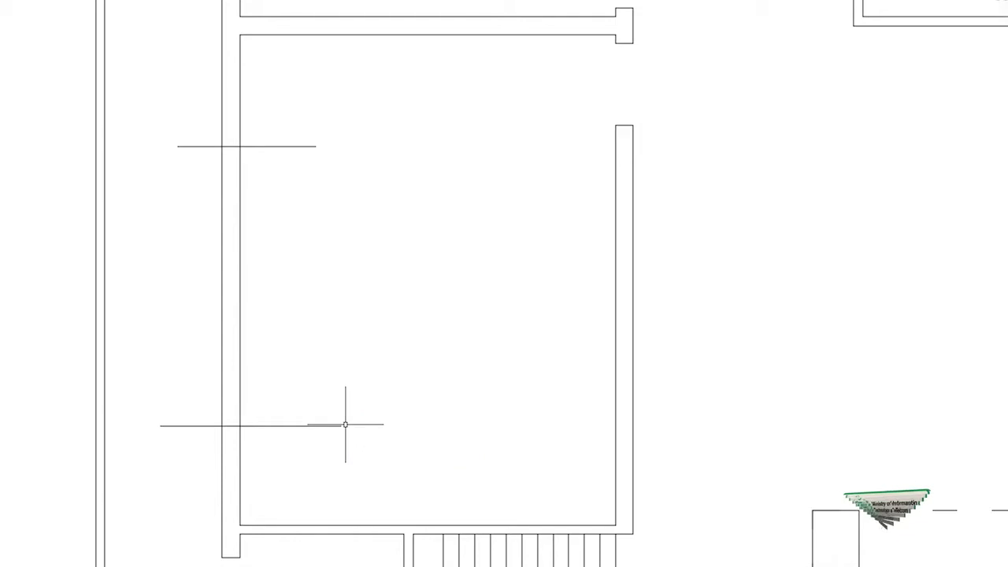
left_click(291, 304)
left_click(193, 352)
left_click(210, 384)
left_click(174, 441)
left_click(185, 220)
Step: With the room below the zigzag room in view, draw upper and lower LINE cuts across its left wall
scroll(179, 195, "down", 4)
scroll(185, 272, "down", 1)
scroll(209, 173, "up", 5)
scroll(164, 249, "up", 1)
scroll(164, 249, "up", 1)
middle_click_drag(164, 249, 216, 248)
type("l")
key("Return")
left_click(162, 183)
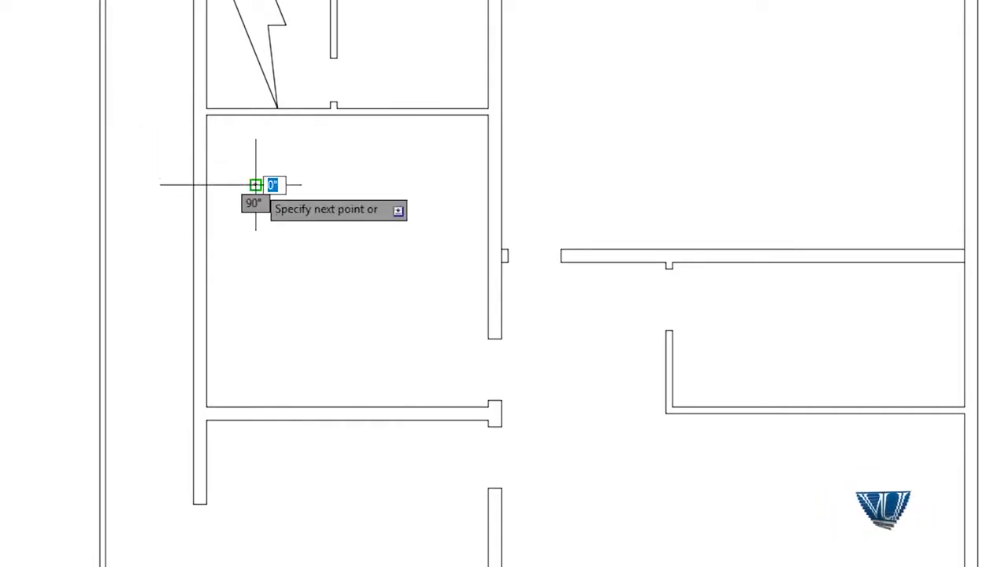
key("Return")
left_click(136, 381)
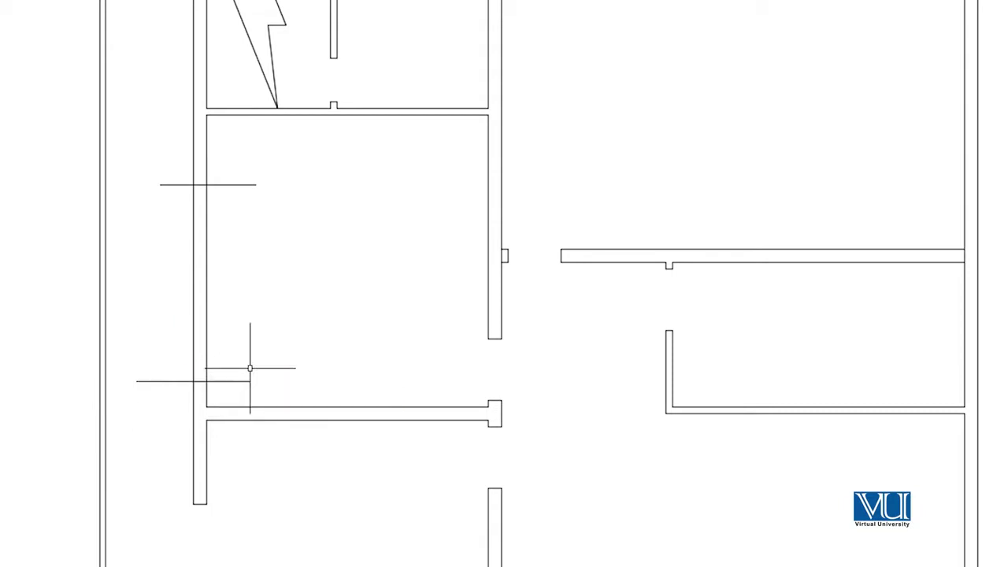
Step: Trim the left wall between the cut lines and remove the leftover cut-line stubs
left_click(234, 253)
left_click(185, 264)
left_click(236, 184)
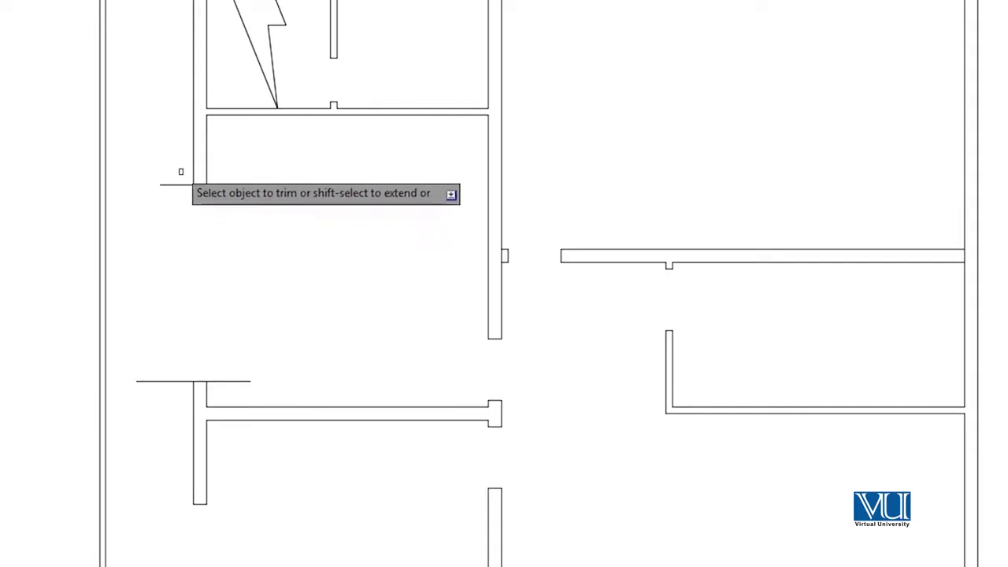
left_click(162, 381)
left_click(236, 381)
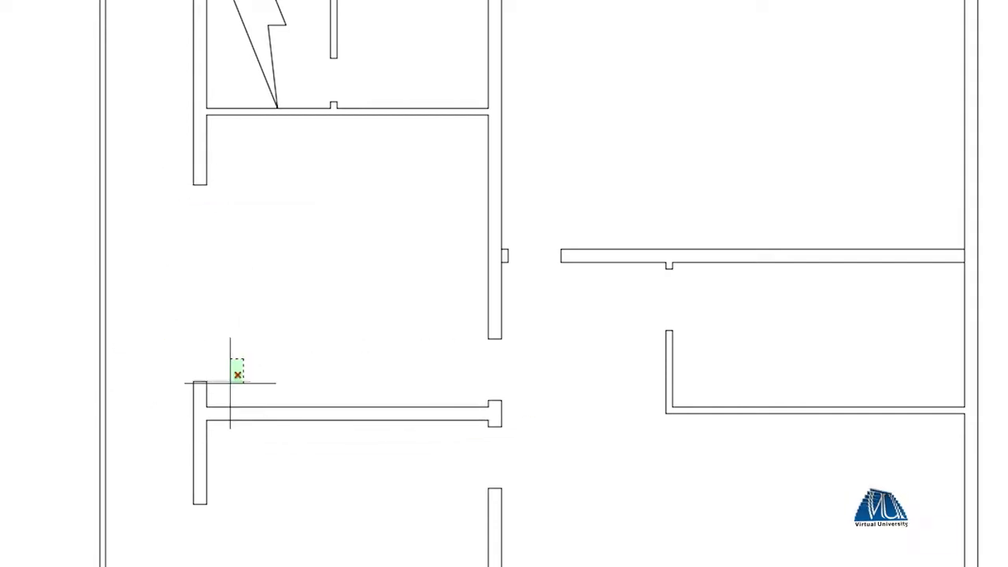
scroll(312, 152, "up", 3)
middle_click_drag(313, 153, 306, 286)
Step: Draw two vertical LINE cuts across the zigzag room's bottom wall
scroll(306, 286, "up", 2)
mouse_move(218, 387)
middle_mouse_down()
mouse_move(270, 371)
mouse_move(353, 371)
middle_mouse_up()
key("l")
key("Return")
left_click(252, 325)
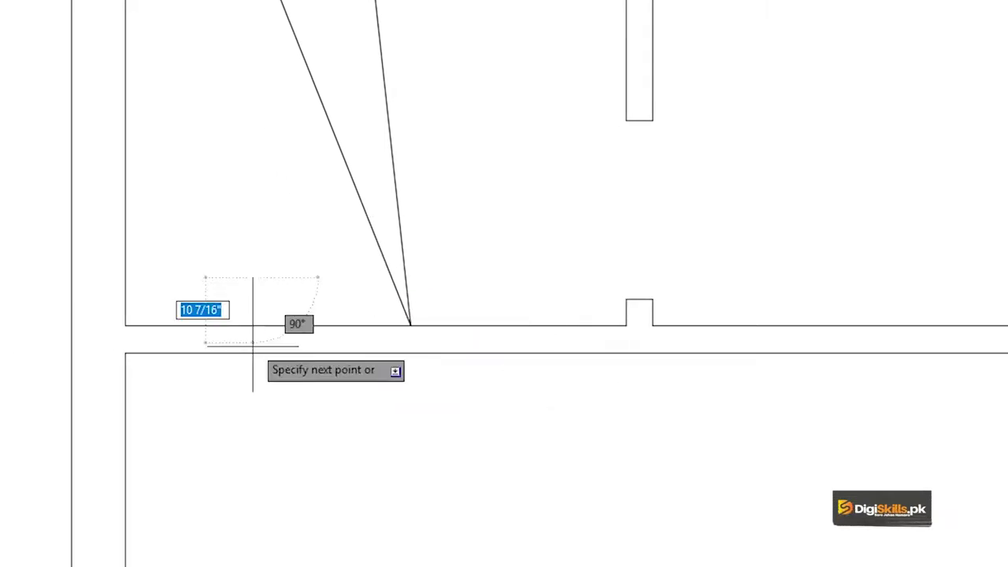
key("Return")
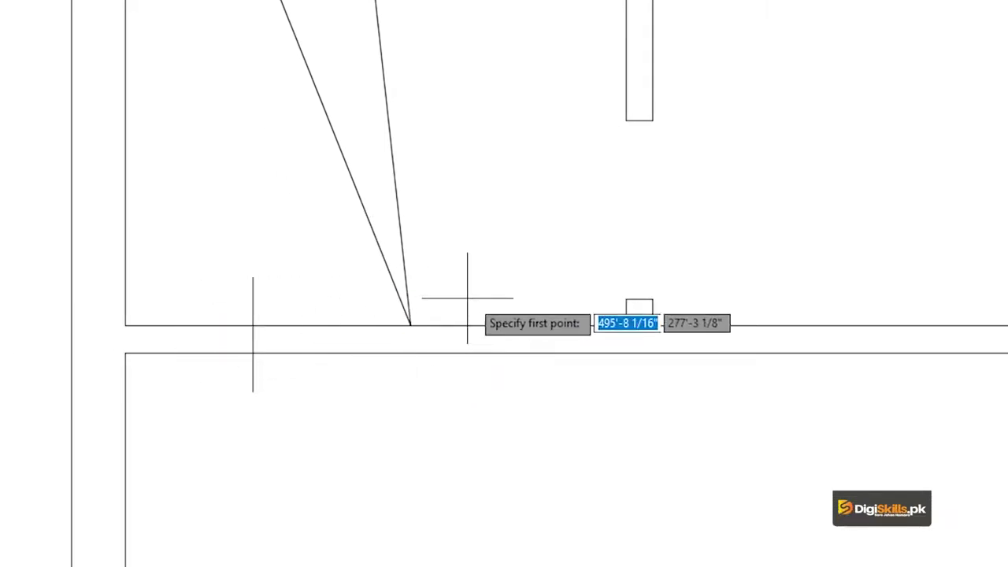
left_click(535, 264)
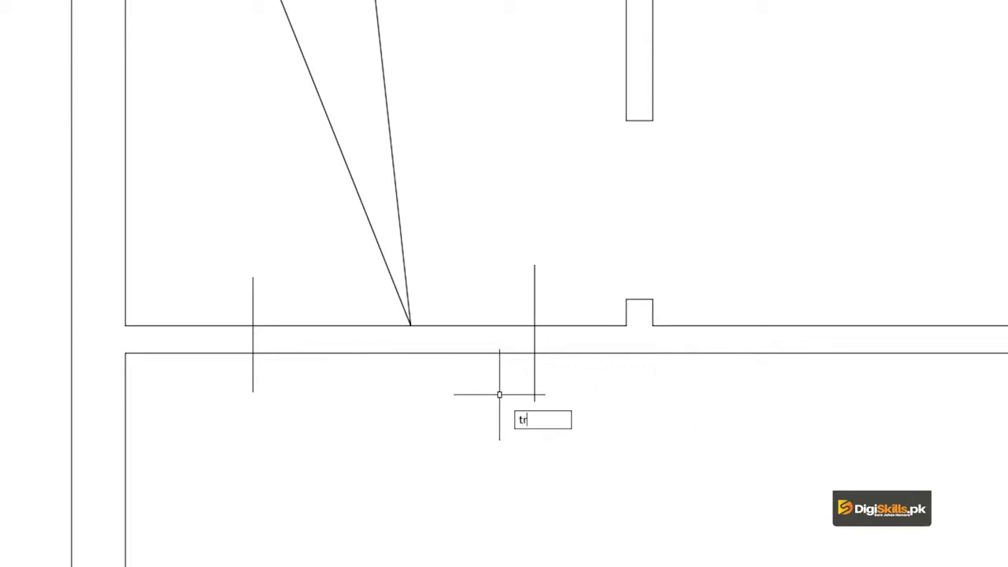
Step: Trim the bottom wall between the cut lines and clear the leftover cut-line pieces
left_click(481, 307)
left_click(453, 417)
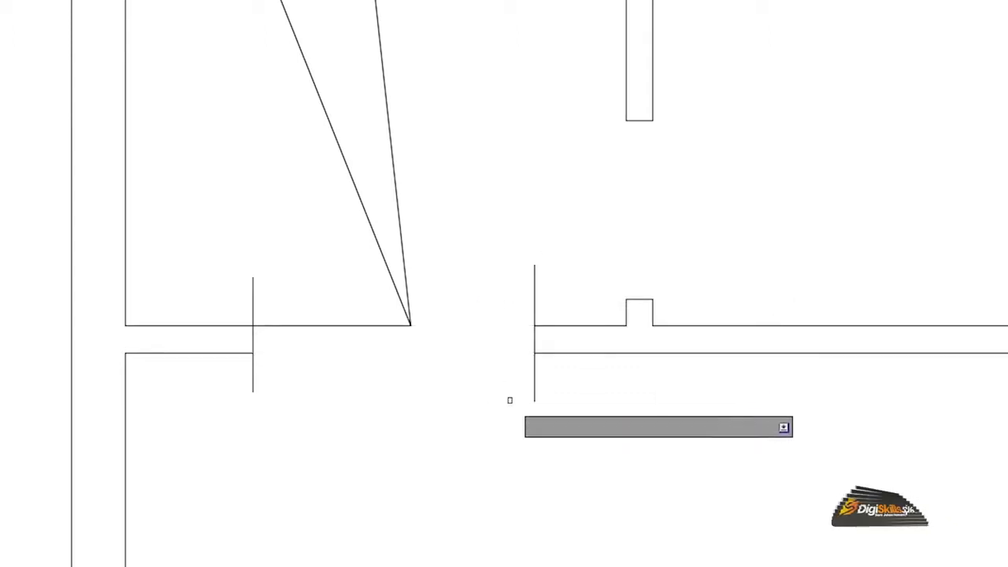
left_click(534, 284)
key("Return")
key("Return")
left_click(300, 350)
left_click(243, 400)
left_click(284, 370)
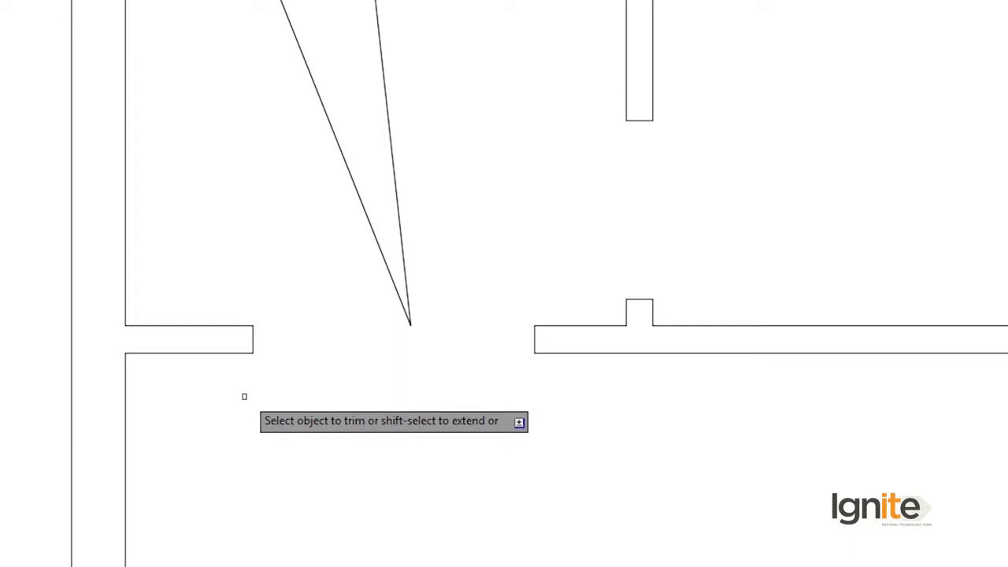
scroll(245, 396, "down", 3)
key("Return")
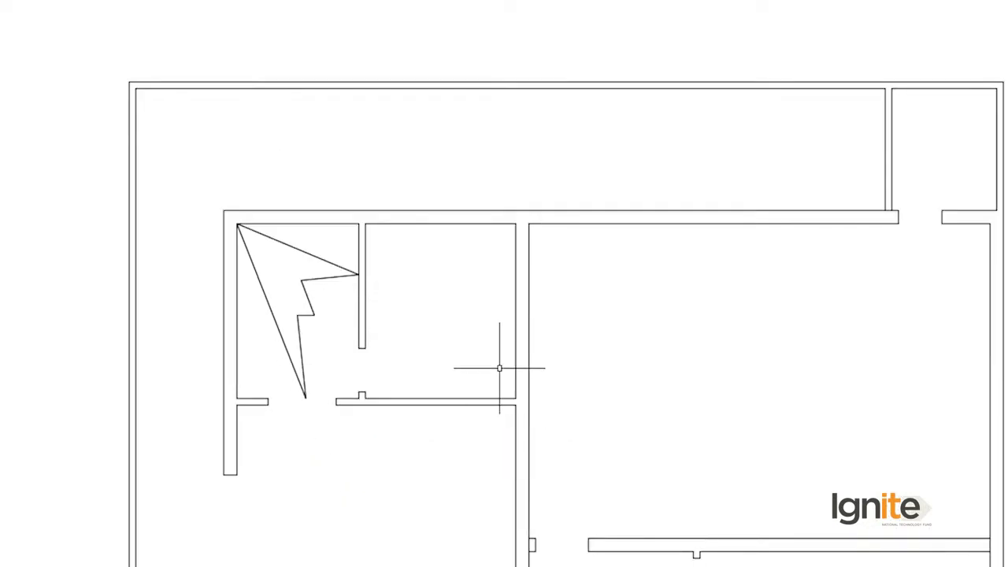
Step: Trim the zigzag room's left wall away between the two horizontal cut lines
scroll(488, 276, "up", 2)
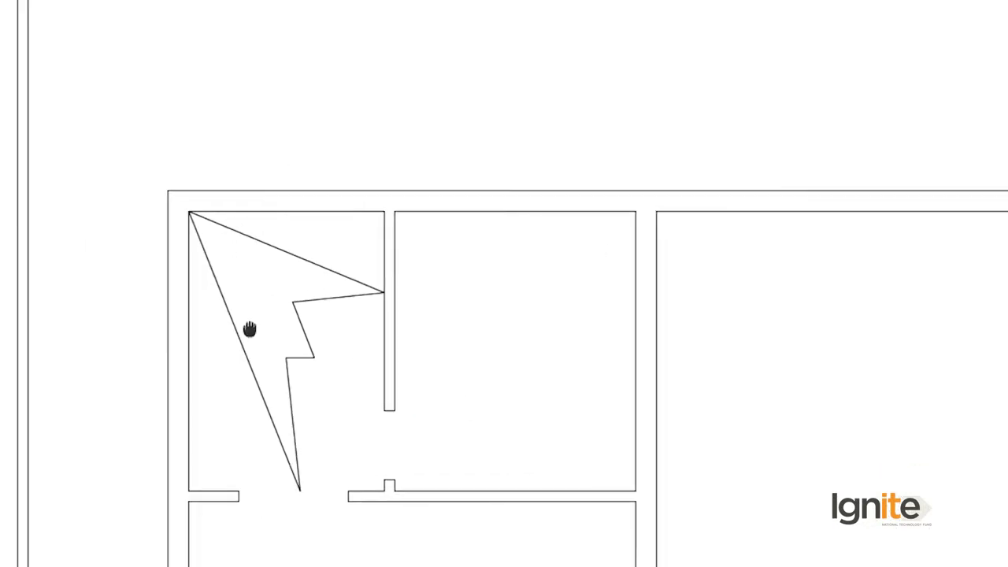
scroll(269, 236, "up", 2)
key("Return")
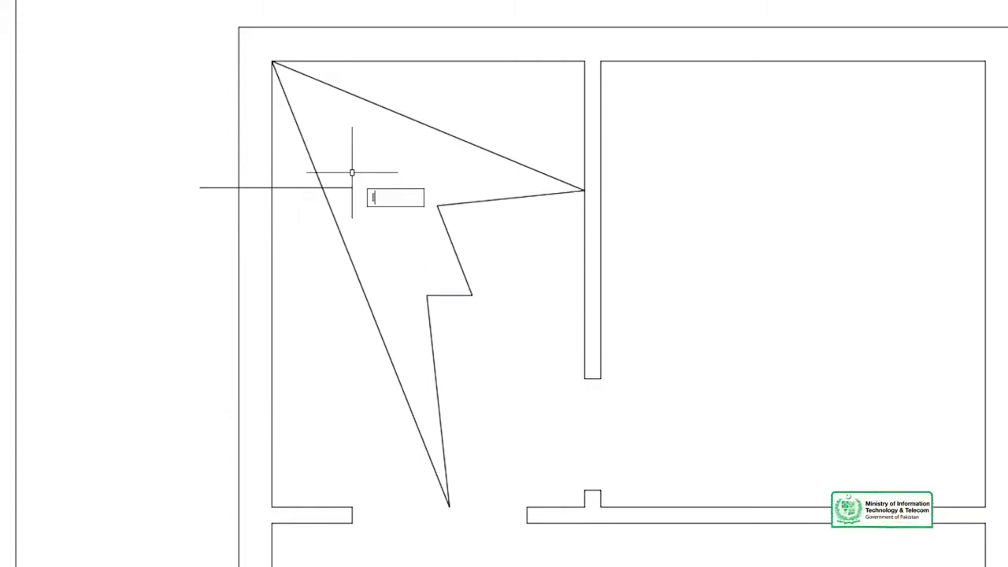
left_click(181, 412)
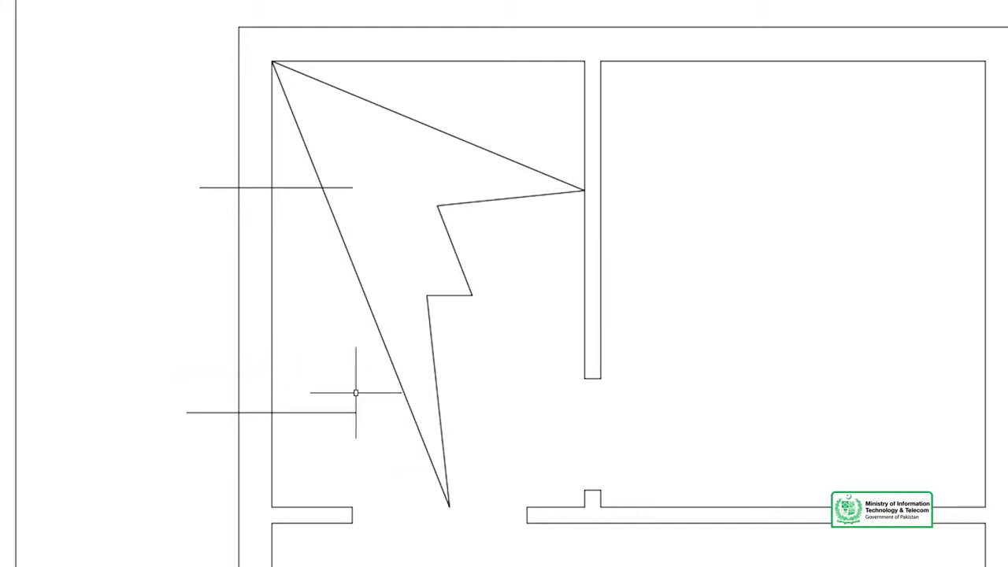
left_click(272, 315)
left_click(198, 354)
left_click(210, 163)
left_click(200, 206)
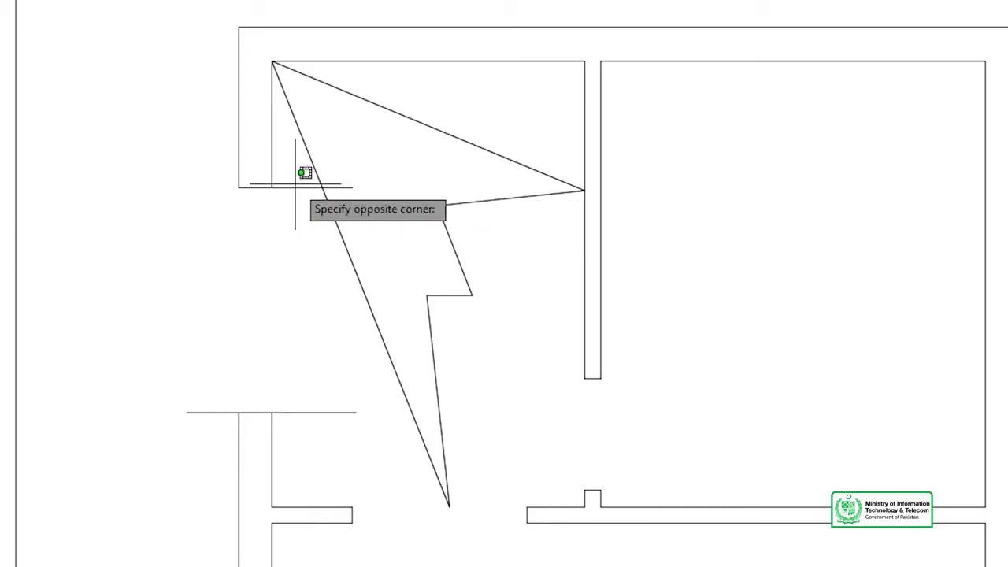
Step: Remove the wall piece near the upper cut line and the leftover cut-line pieces
left_click(296, 185)
left_click(183, 410)
left_click(467, 212)
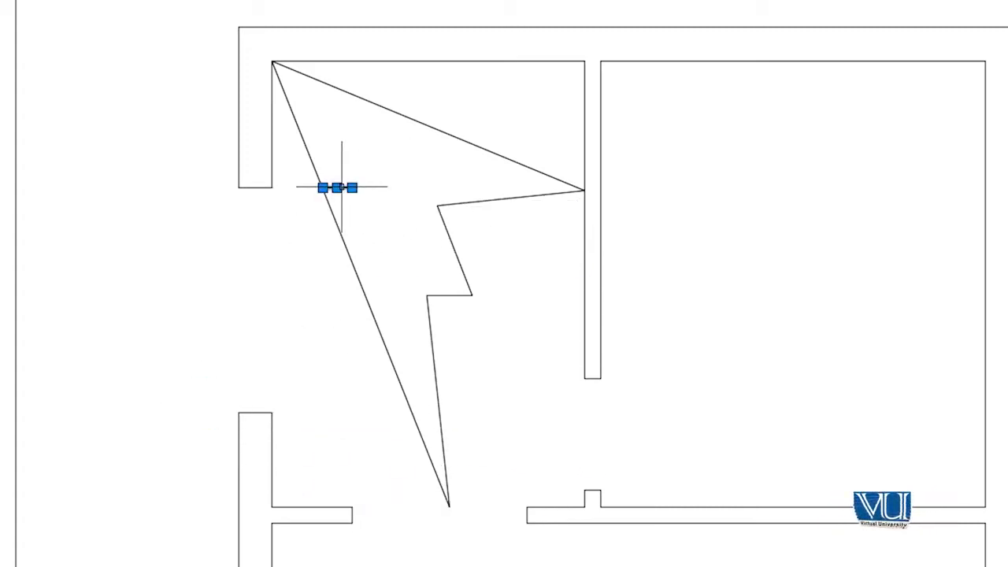
scroll(394, 142, "up", 1)
scroll(387, 168, "down", 3)
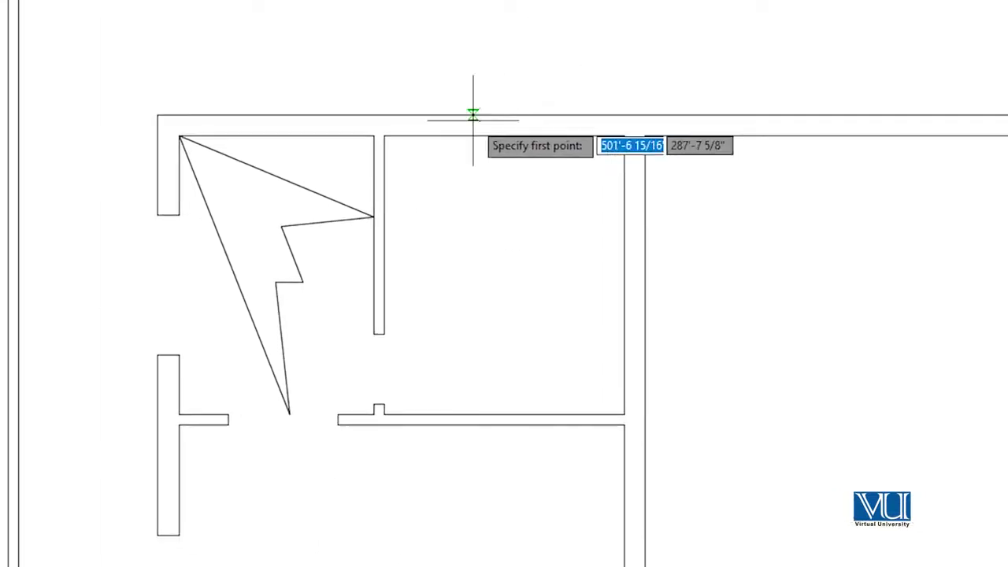
Step: Cut a door opening in the top wall beside the small room and clean up its stubs
left_click(429, 86)
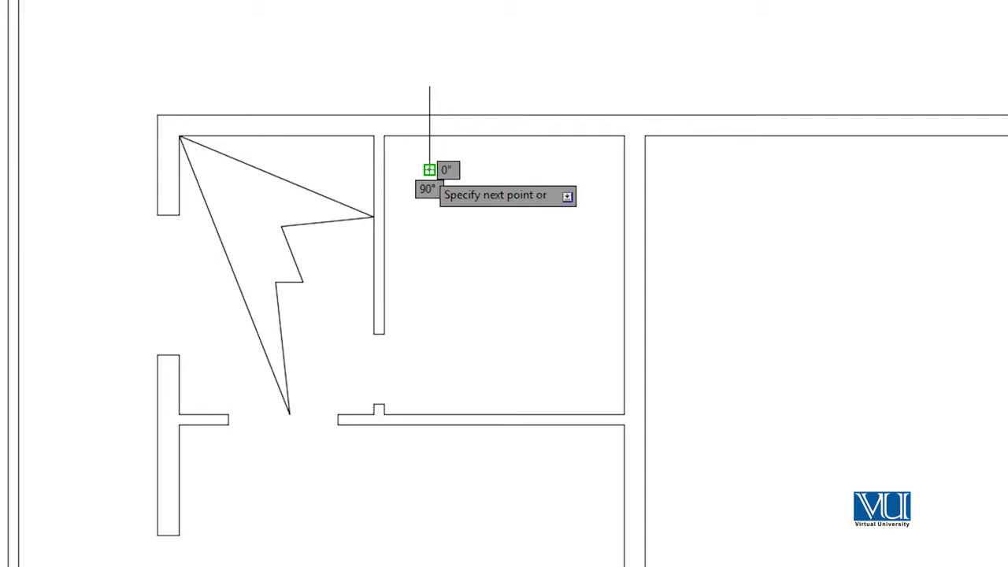
left_click(567, 76)
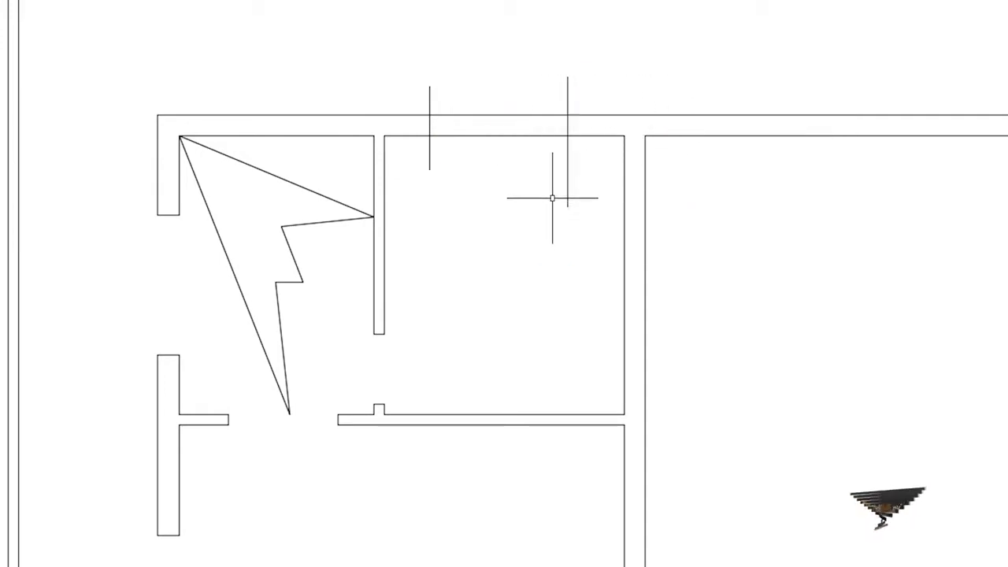
left_click(558, 24)
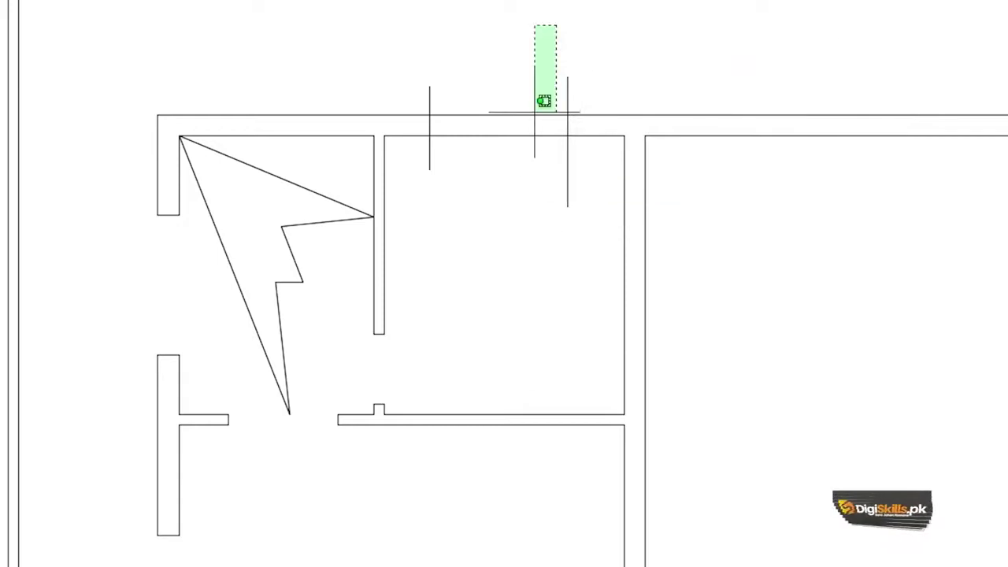
left_click(477, 158)
left_click(571, 173)
left_click(564, 63)
left_click(442, 43)
left_click(429, 92)
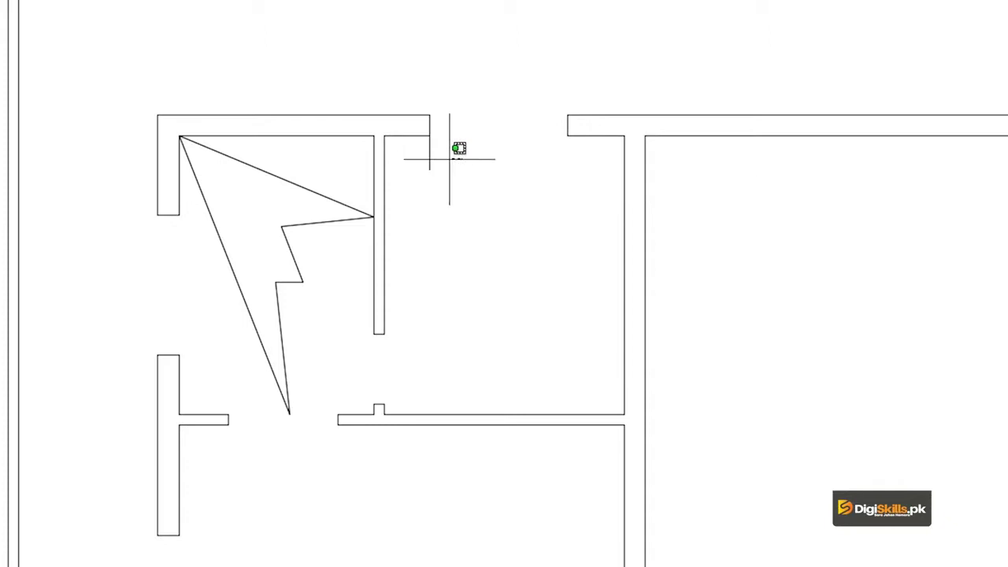
Step: Draw a vertical cut line through the wall above the large room
middle_click_drag(885, 234, 572, 259)
scroll(572, 259, "down", 4)
scroll(572, 259, "up", 2)
middle_click_drag(540, 196, 528, 174)
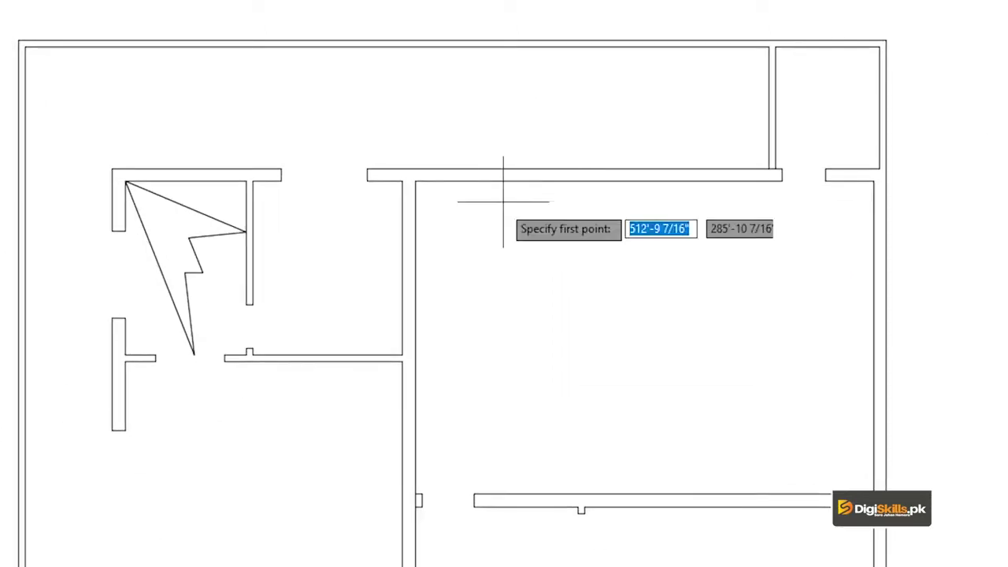
left_click(473, 118)
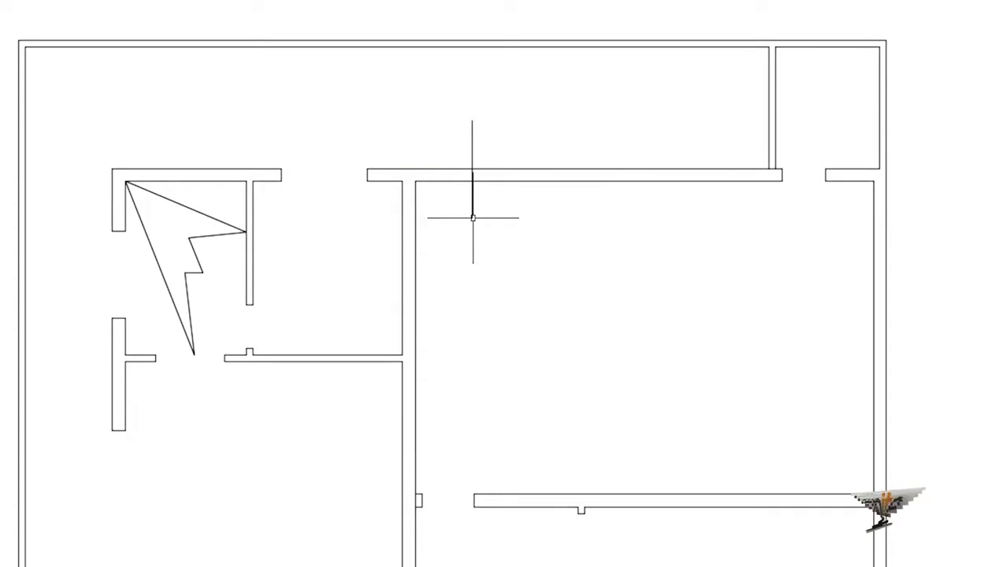
left_click(473, 217)
key("Return")
key("Return")
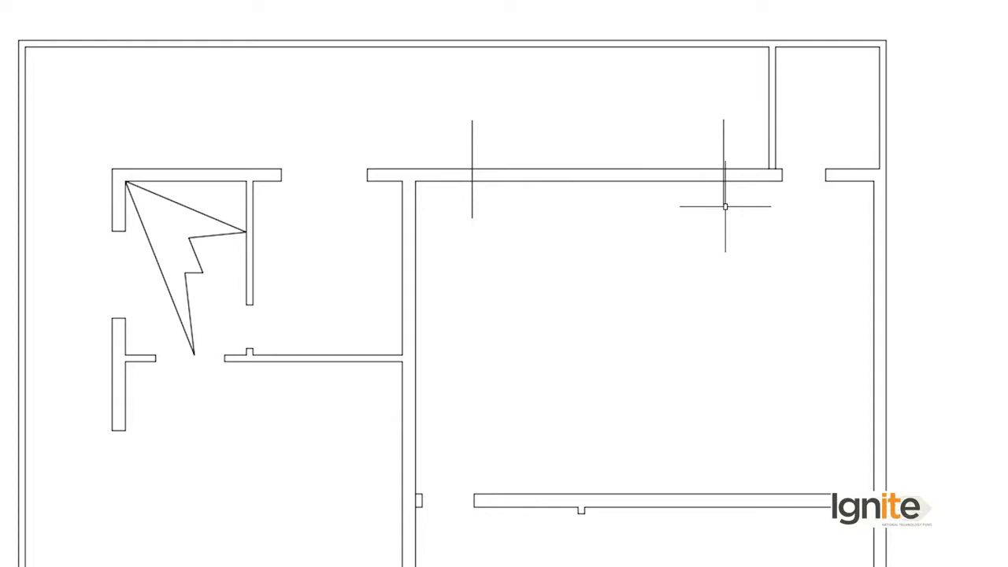
Step: Trim the wall between the cut lines above the large room and remove both stubs
type("tr")
key("Return")
left_click_drag(635, 153, 604, 196)
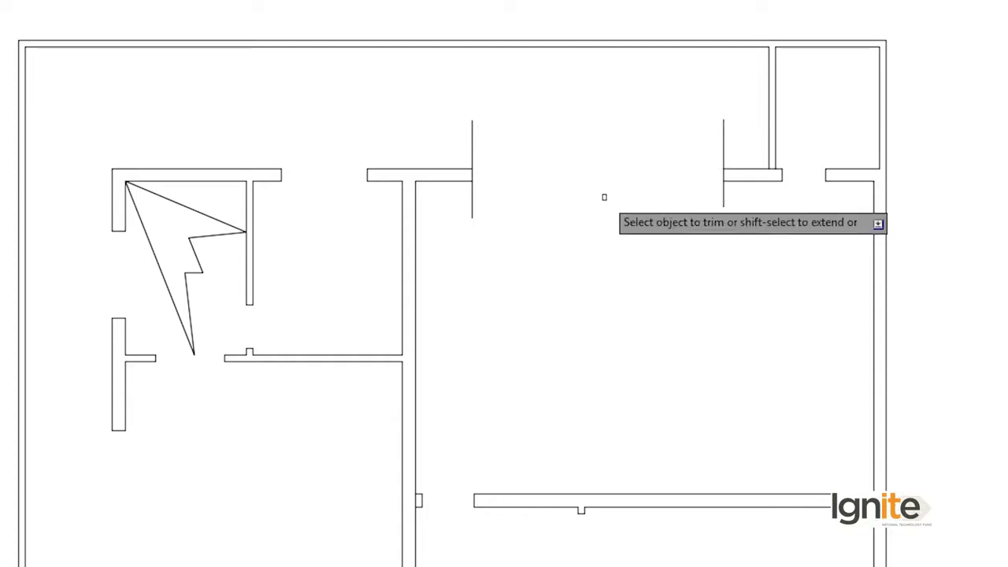
left_click(477, 188)
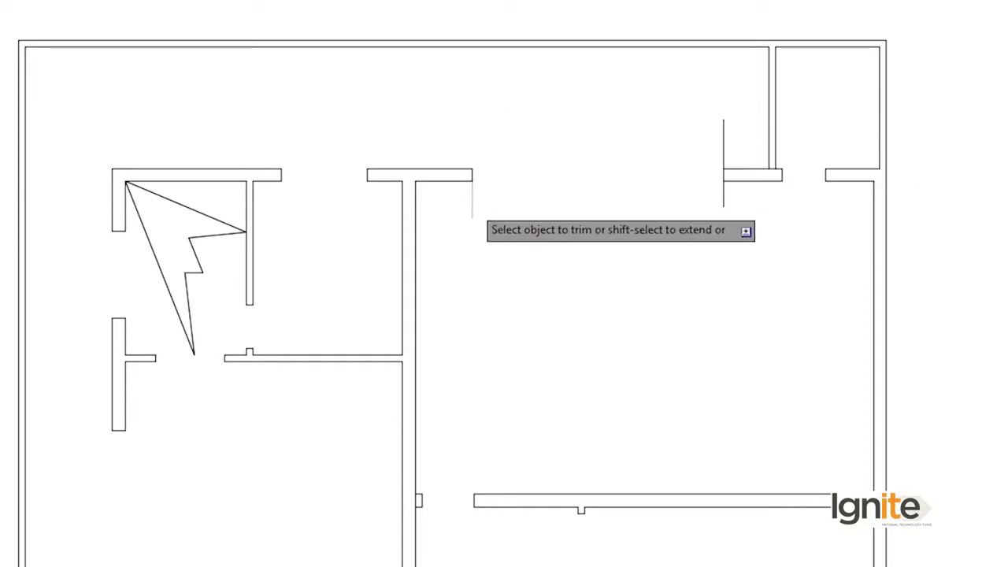
left_click(722, 198)
Step: Zoom to the short vertical wall and draw the upper cut line across it
left_click(776, 108)
scroll(552, 153, "up", 2)
scroll(536, 144, "up", 2)
scroll(535, 145, "up", 2)
middle_click_drag(534, 145, 540, 251)
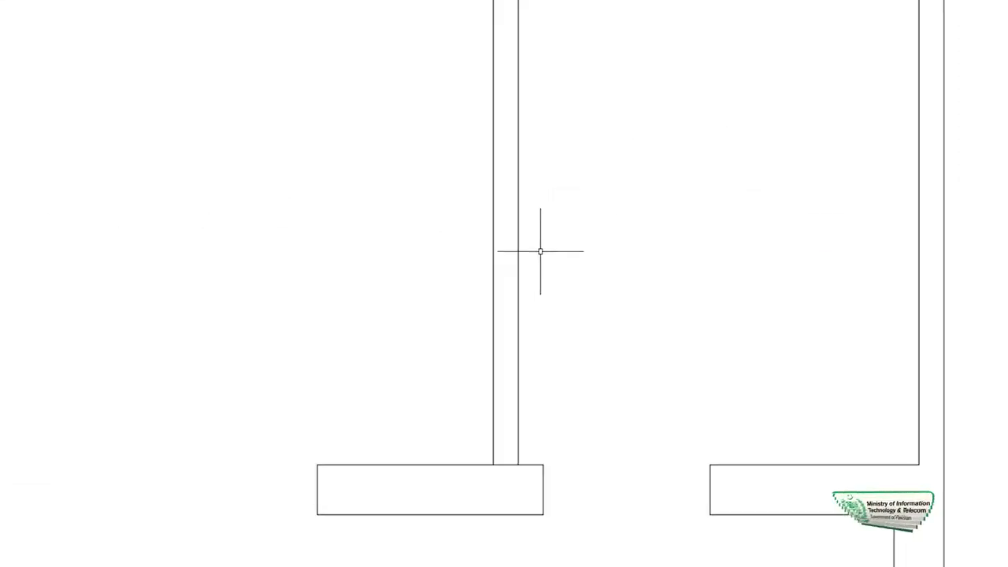
left_click(550, 121)
key("Return")
key("Return")
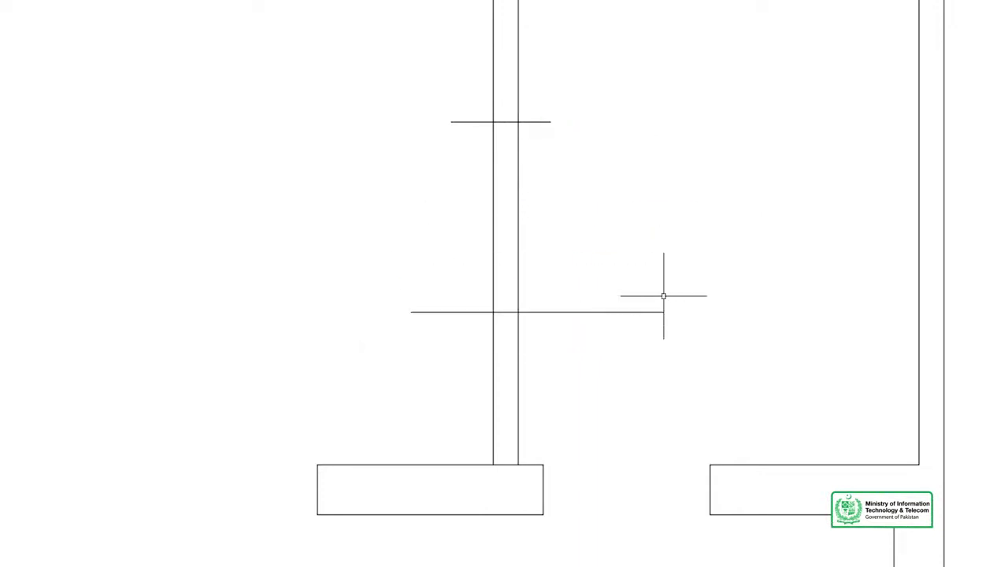
Step: Trim the wall between the cut lines and remove overhangs, capping both wall ends
left_click(554, 193)
left_click(423, 236)
left_click(536, 122)
left_click(464, 88)
left_click(434, 157)
left_click(660, 299)
left_click(591, 353)
left_click(455, 289)
scroll(434, 327, "down", 1)
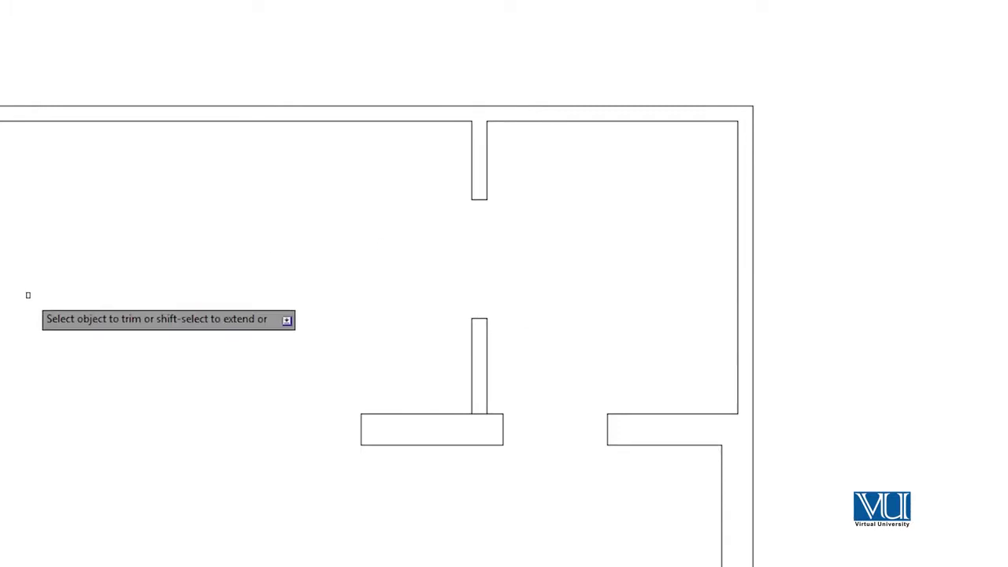
scroll(539, 298, "down", 2)
middle_click_drag(153, 455, 354, 261)
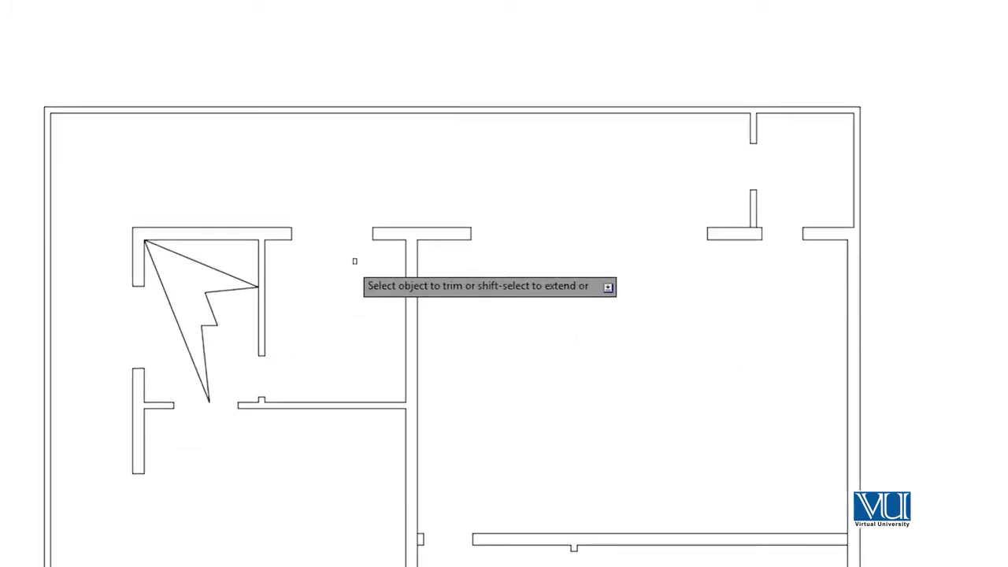
middle_click_drag(362, 448, 415, 290)
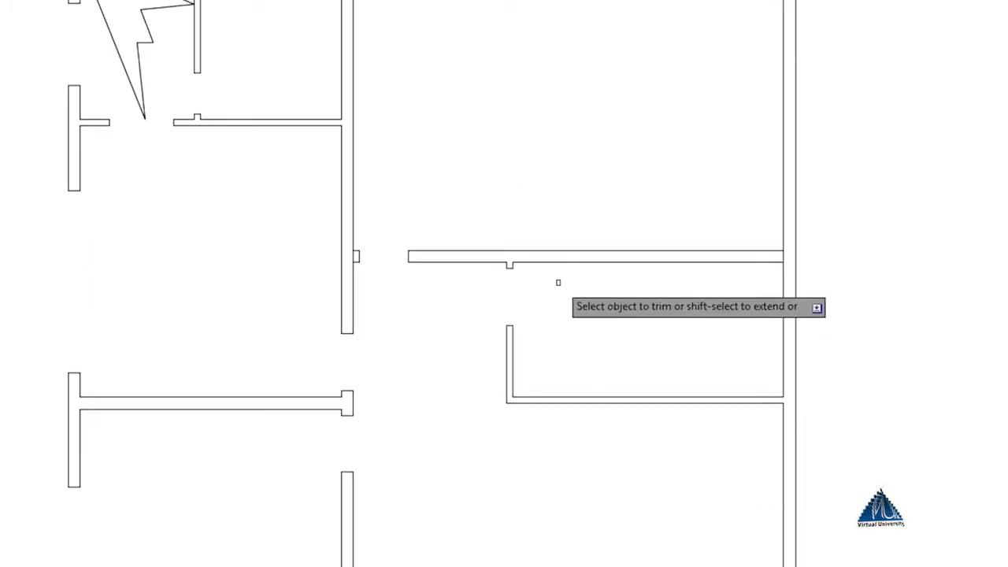
middle_click_drag(562, 418, 612, 434)
scroll(631, 490, "down", 3)
middle_click_drag(631, 490, 635, 260)
scroll(634, 261, "up", 2)
scroll(635, 155, "up", 4)
scroll(475, 165, "down", 2)
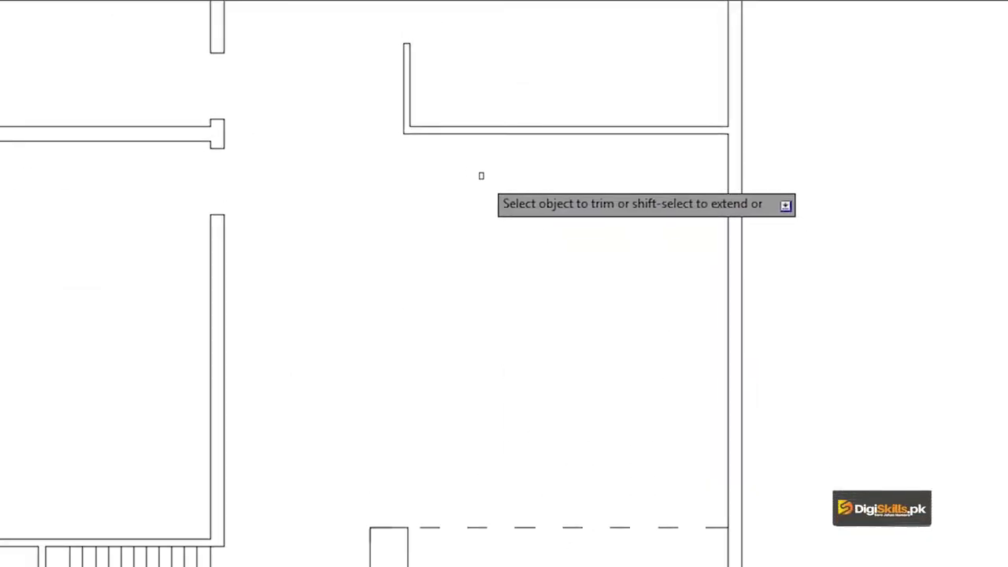
middle_click_drag(431, 157, 509, 299)
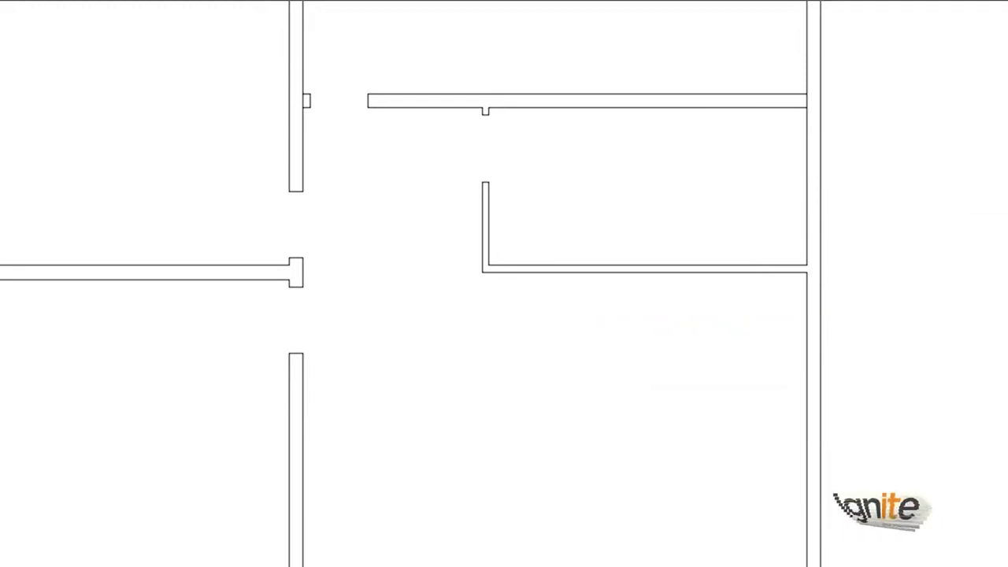
middle_click_drag(487, 566, 394, 547)
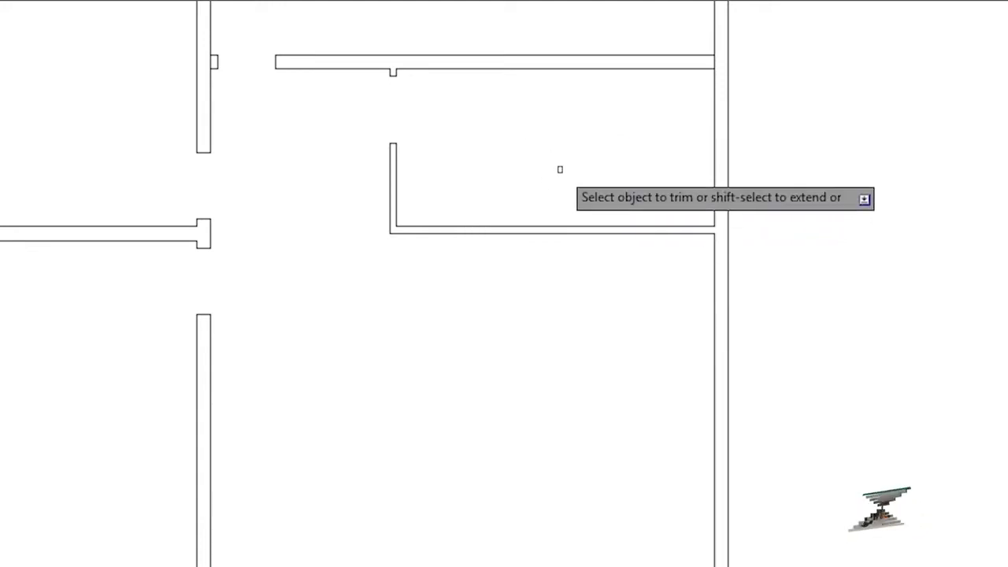
scroll(418, 215, "up", 2)
scroll(416, 245, "up", 3)
key("Escape")
Step: Draw vertical cut lines through the middle-right room's bottom wall
middle_click_drag(416, 245, 147, 236)
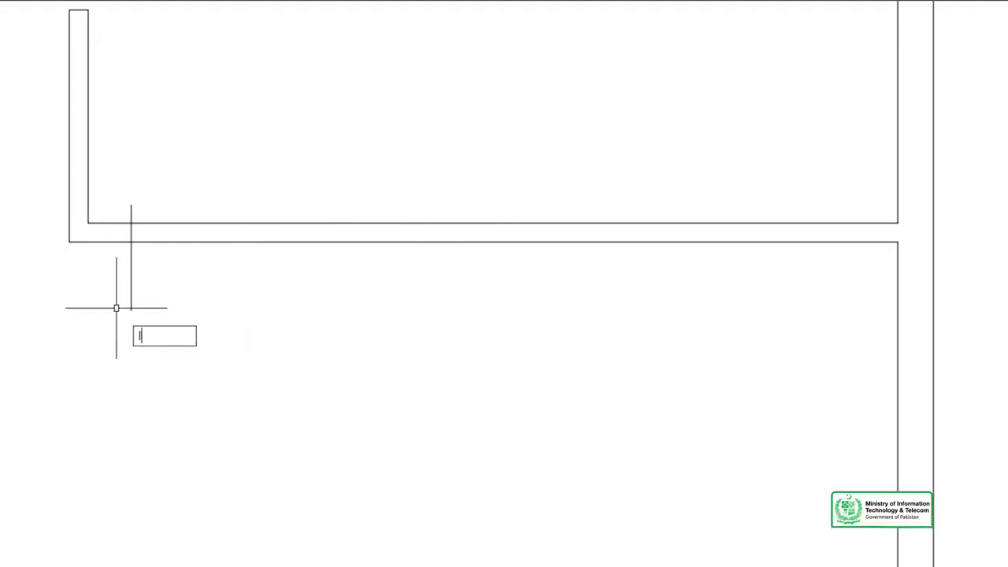
left_click(781, 189)
left_click(781, 282)
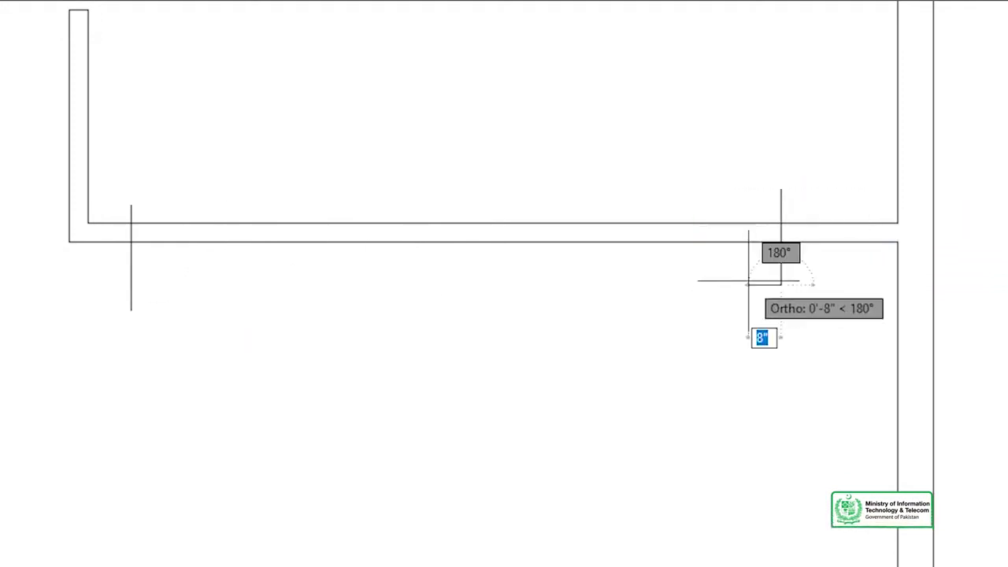
type("tr")
key("Return")
left_click(530, 153)
Step: Trim the wall between the cut lines and clear the leftover stubs
left_click(468, 288)
left_click(131, 211)
left_click(131, 299)
left_click(781, 264)
left_click(722, 208)
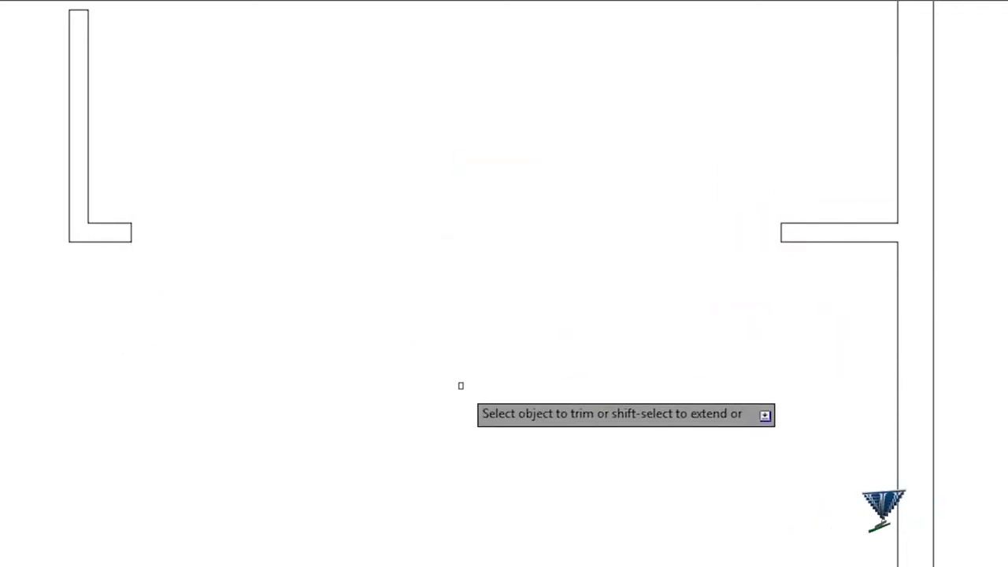
scroll(323, 339, "down", 1)
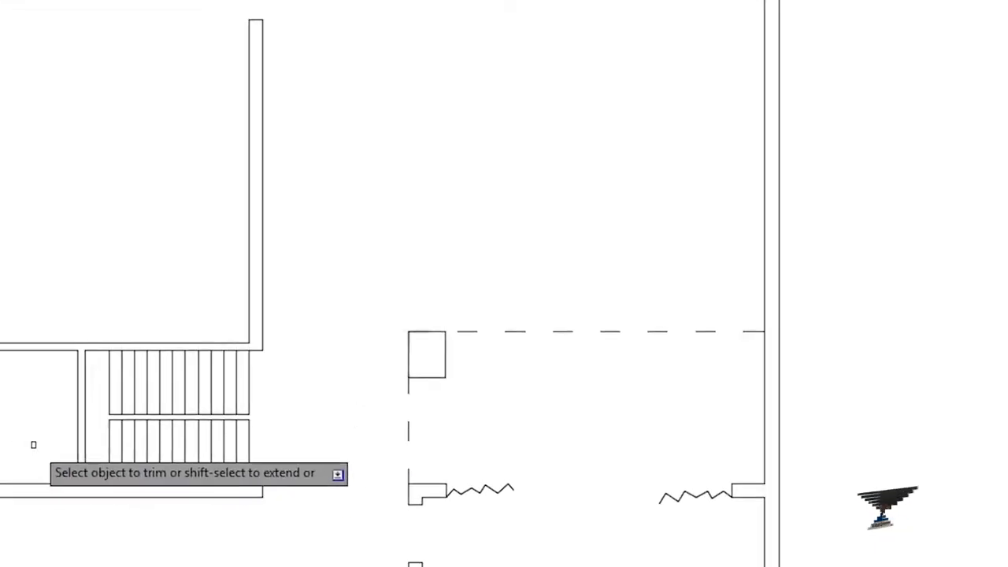
middle_click_drag(34, 445, 352, 326)
scroll(360, 320, "down", 3)
scroll(360, 320, "up", 3)
middle_click_drag(404, 247, 404, 304)
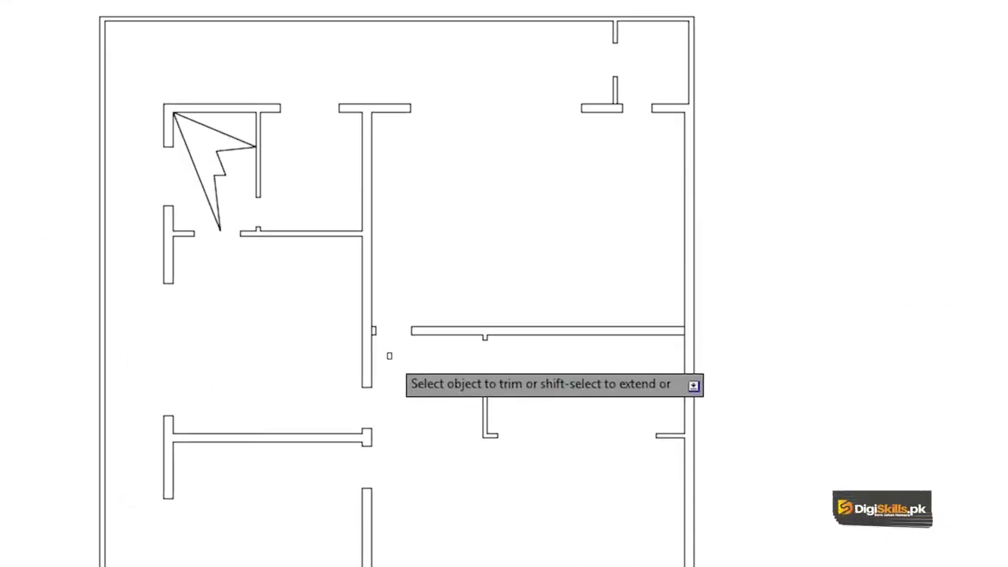
left_click(172, 134)
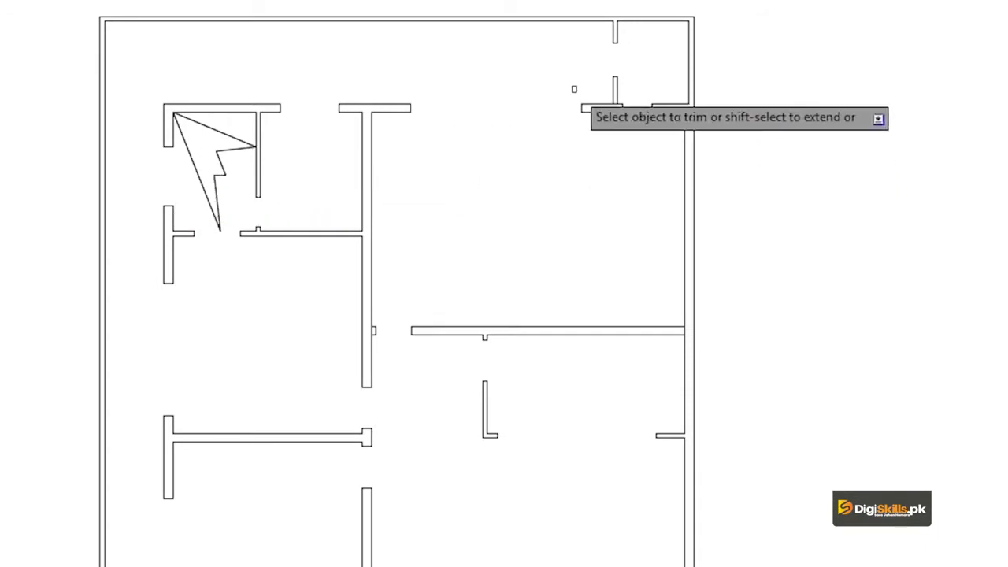
mouse_move(549, 235)
middle_mouse_down()
mouse_move(581, 180)
mouse_move(617, 72)
middle_mouse_up()
middle_click_drag(597, 20, 597, 145)
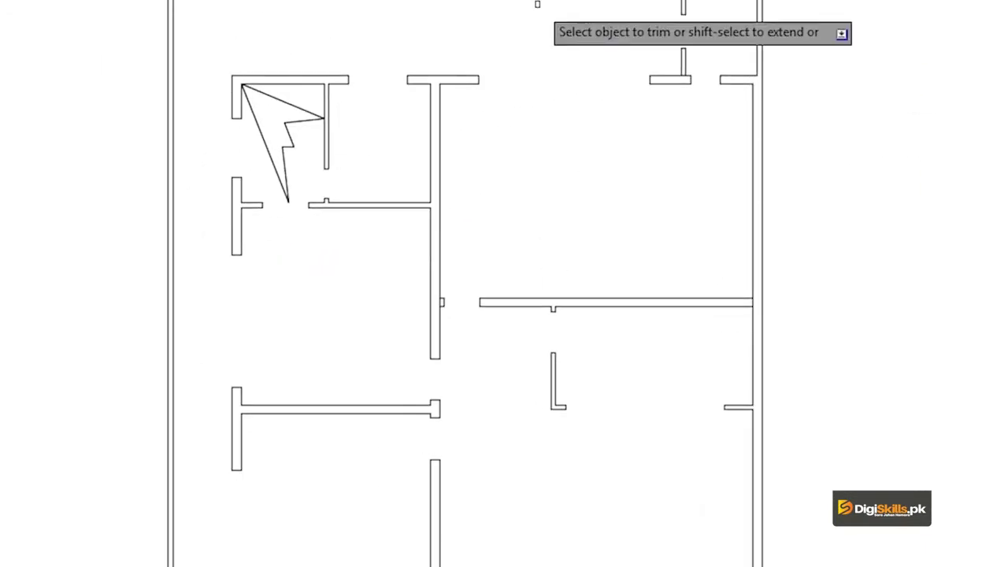
middle_click_drag(335, 363, 319, 268)
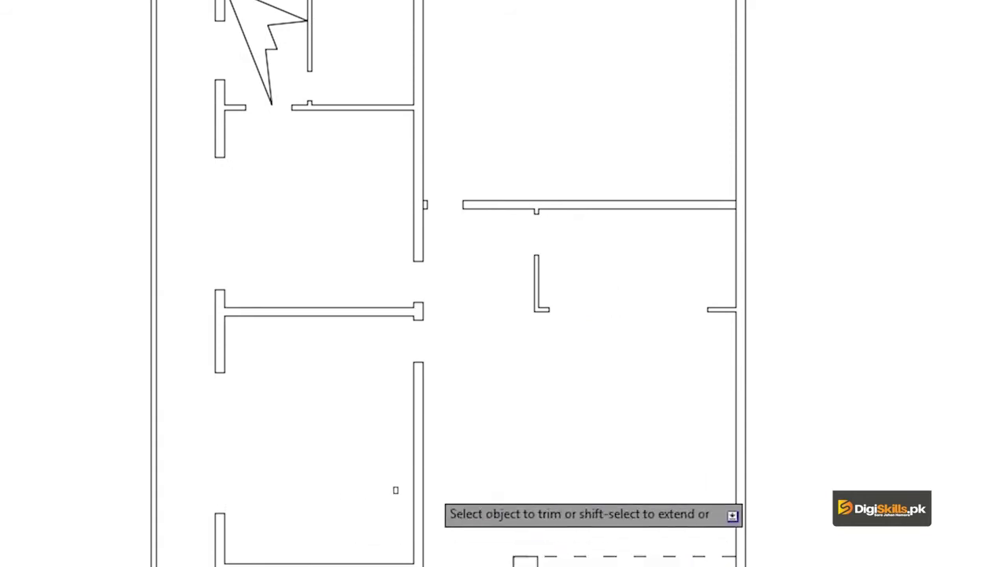
middle_click_drag(497, 553, 626, 256)
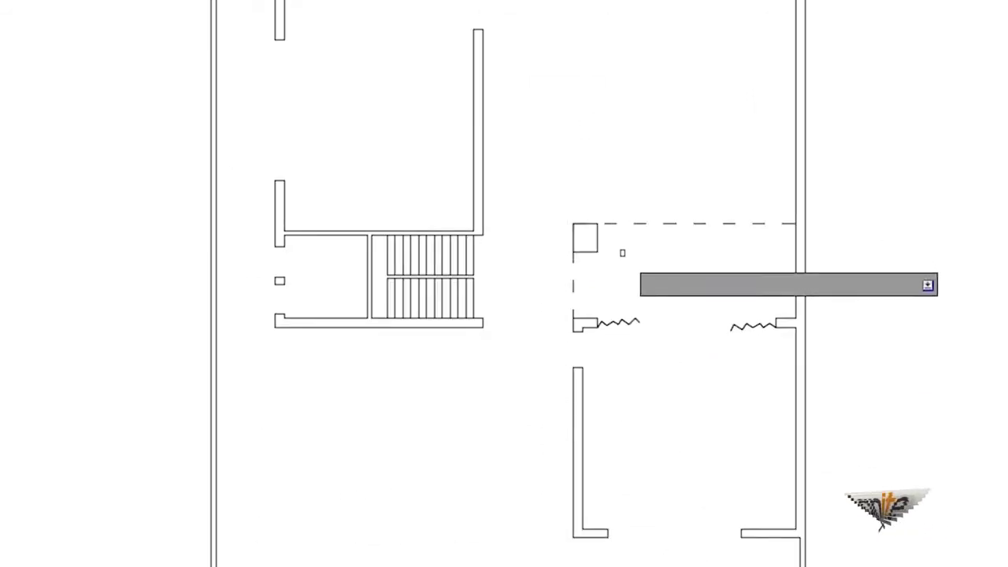
middle_click_drag(621, 493, 628, 439)
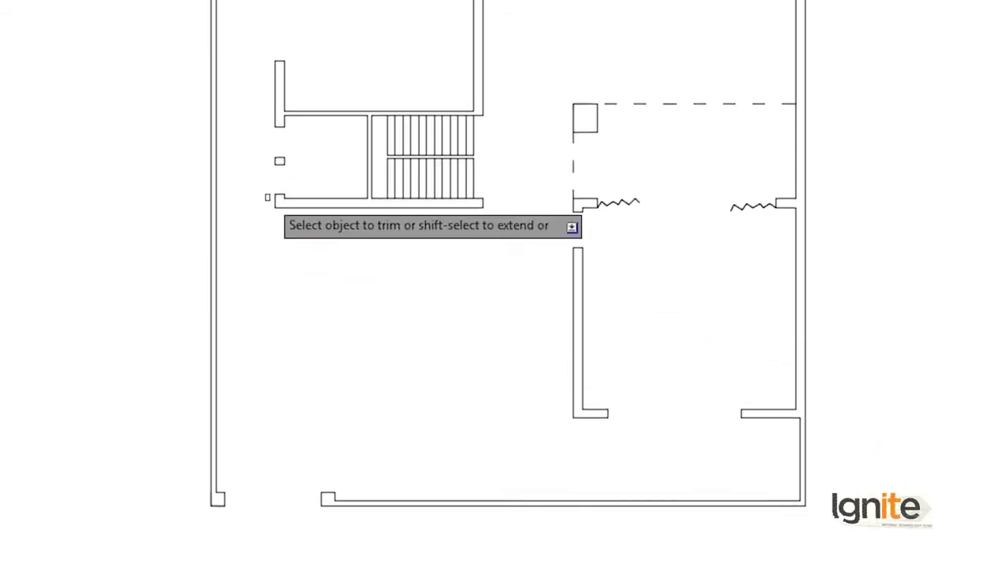
scroll(404, 291, "down", 2)
middle_click_drag(419, 41, 416, 159)
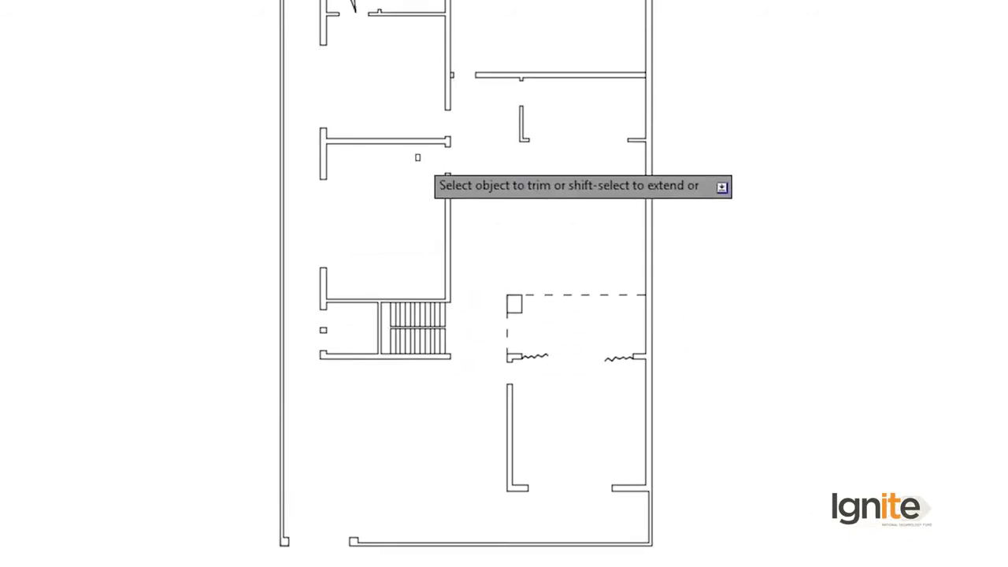
middle_click(333, 111)
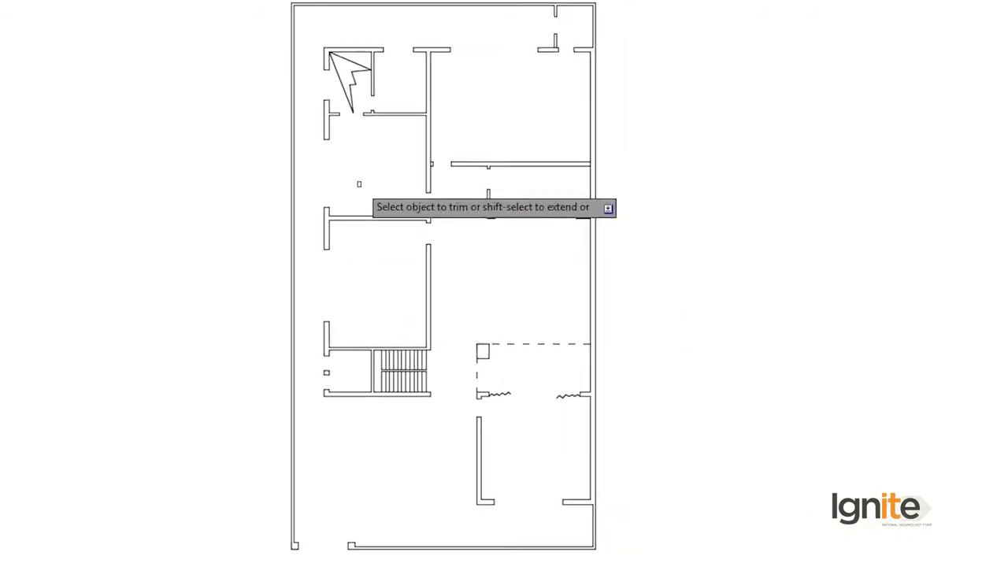